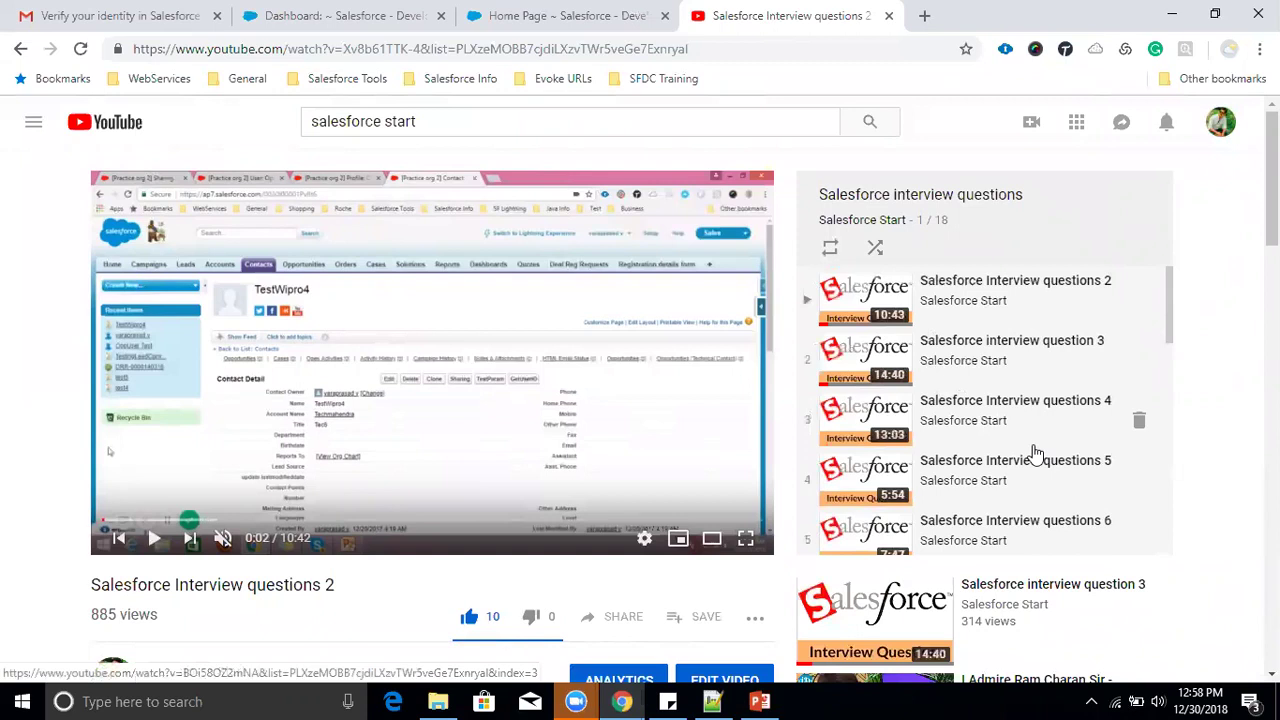
pyautogui.scroll(-2, 726, 417)
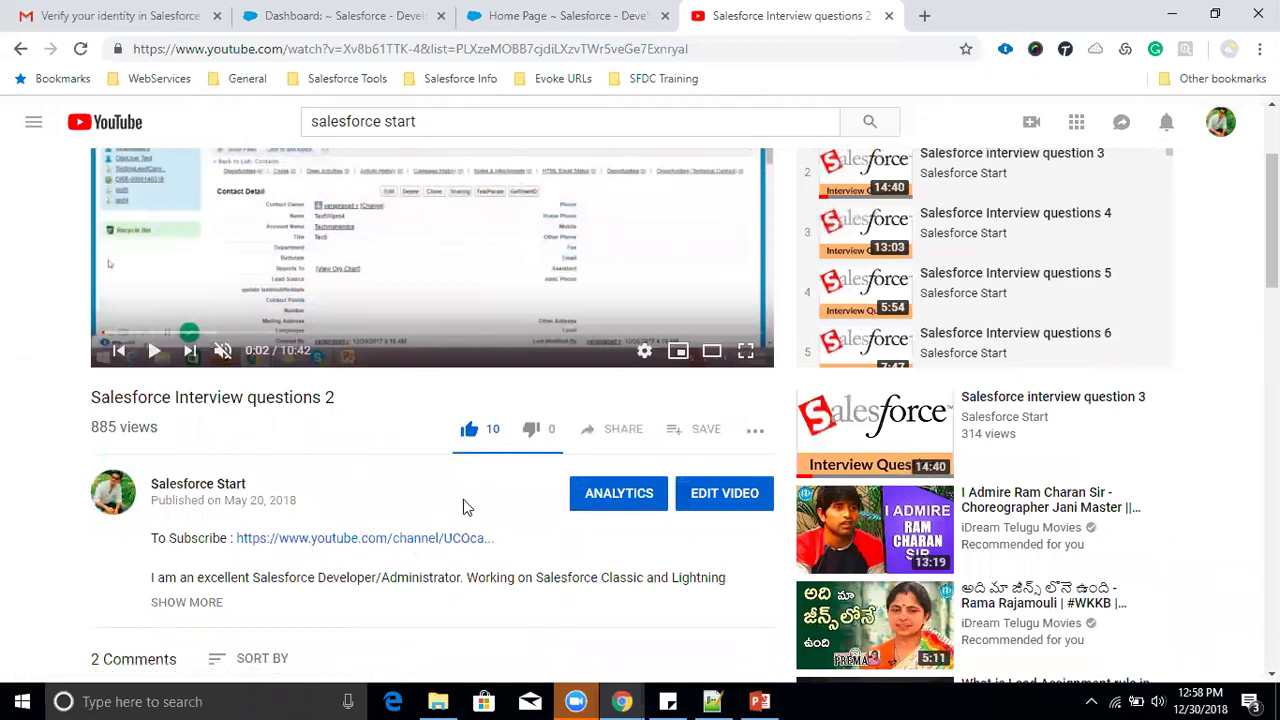
pyautogui.scroll(2, 425, 415)
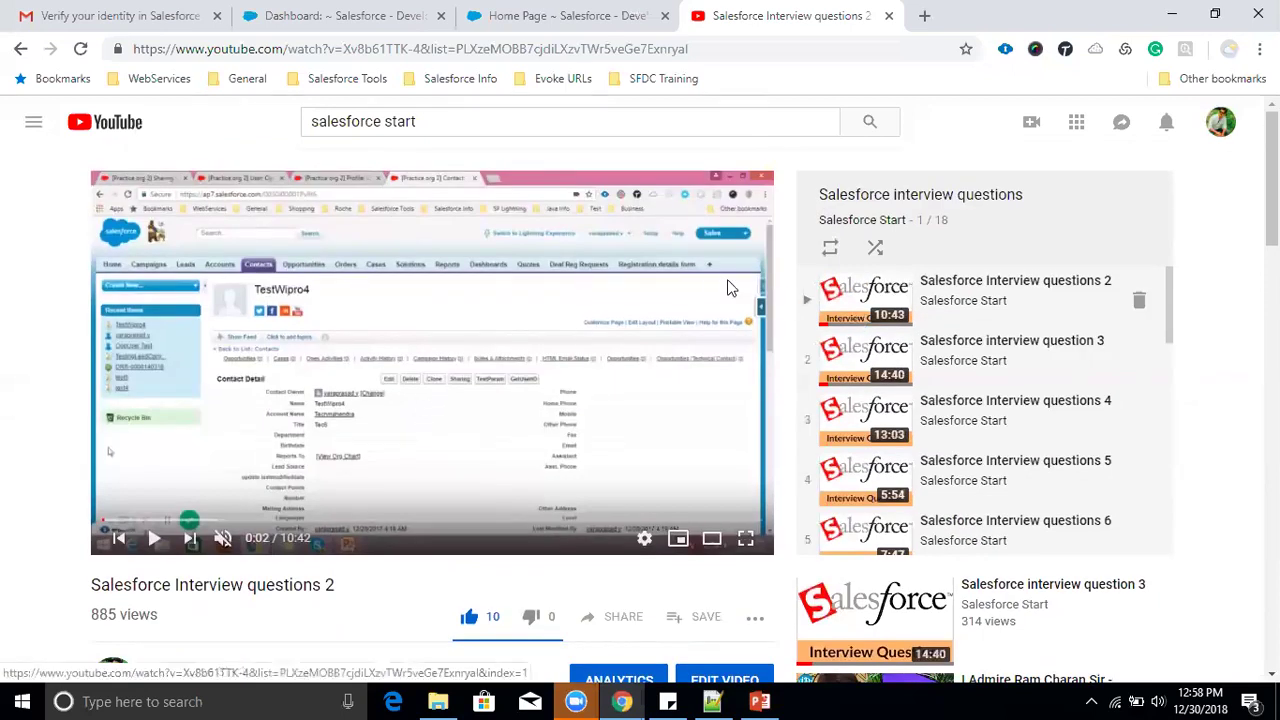
# Switch to the PowerPoint deck, show the title slide, and highlight the RecycleBin line on the "Features Available in classic not in lightning" slide
pyautogui.click(760, 700)
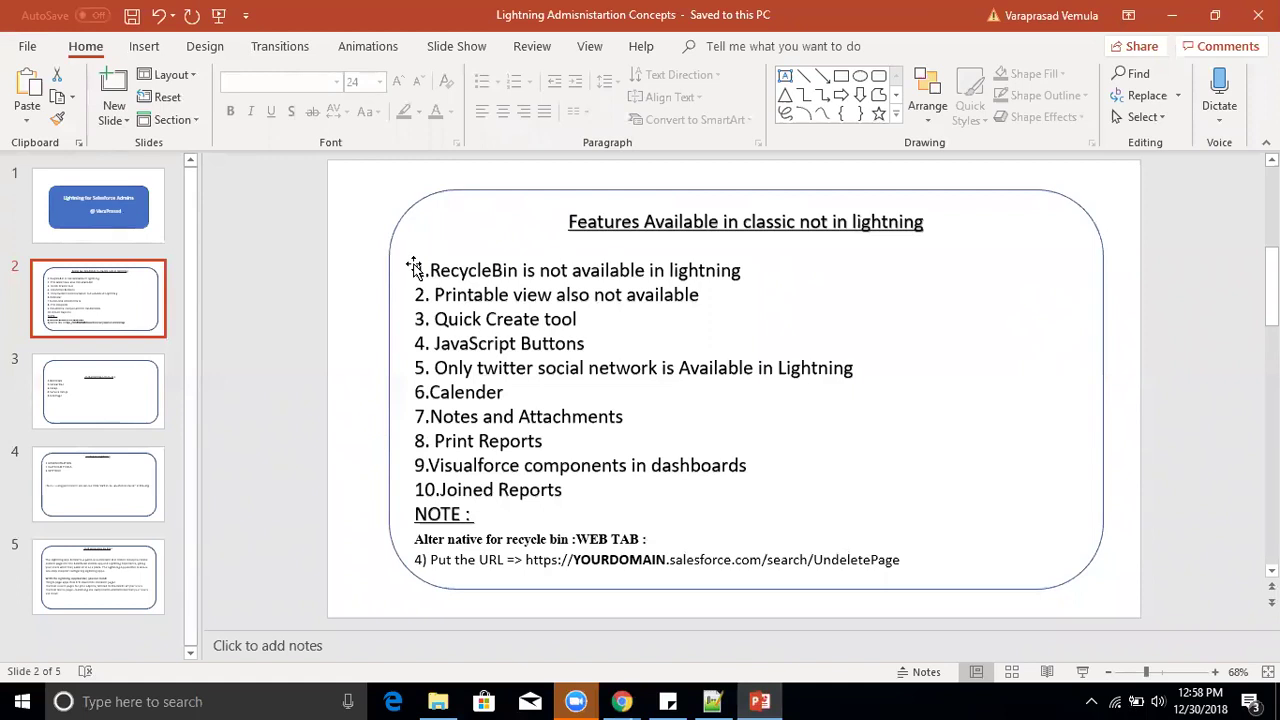
pyautogui.click(152, 205)
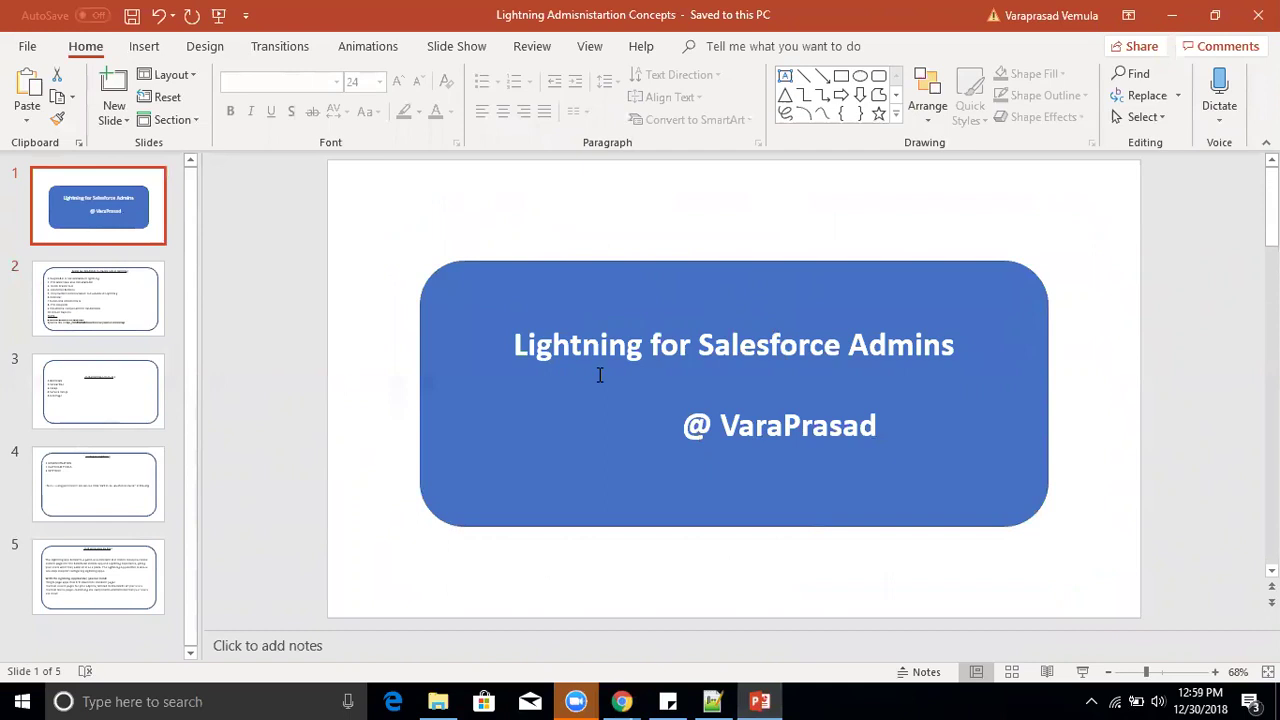
pyautogui.click(70, 296)
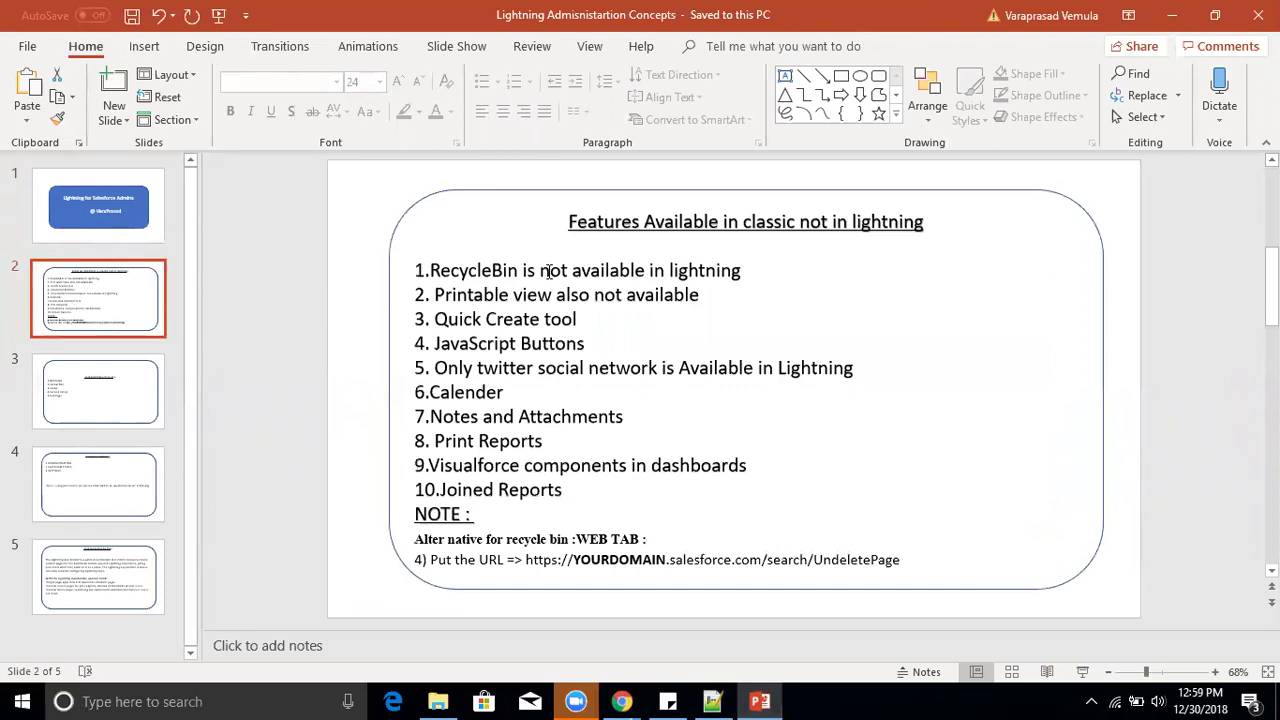
pyautogui.click(566, 222)
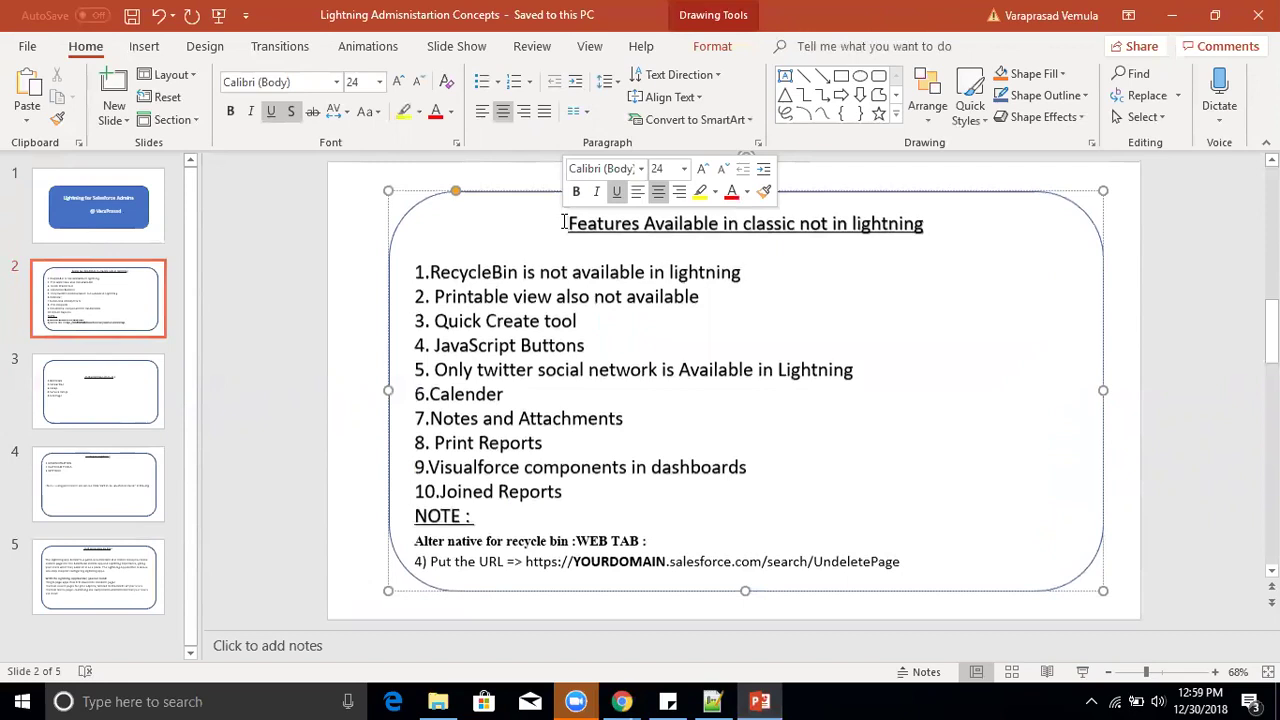
pyautogui.moveTo(424, 272); pyautogui.dragTo(731, 281)
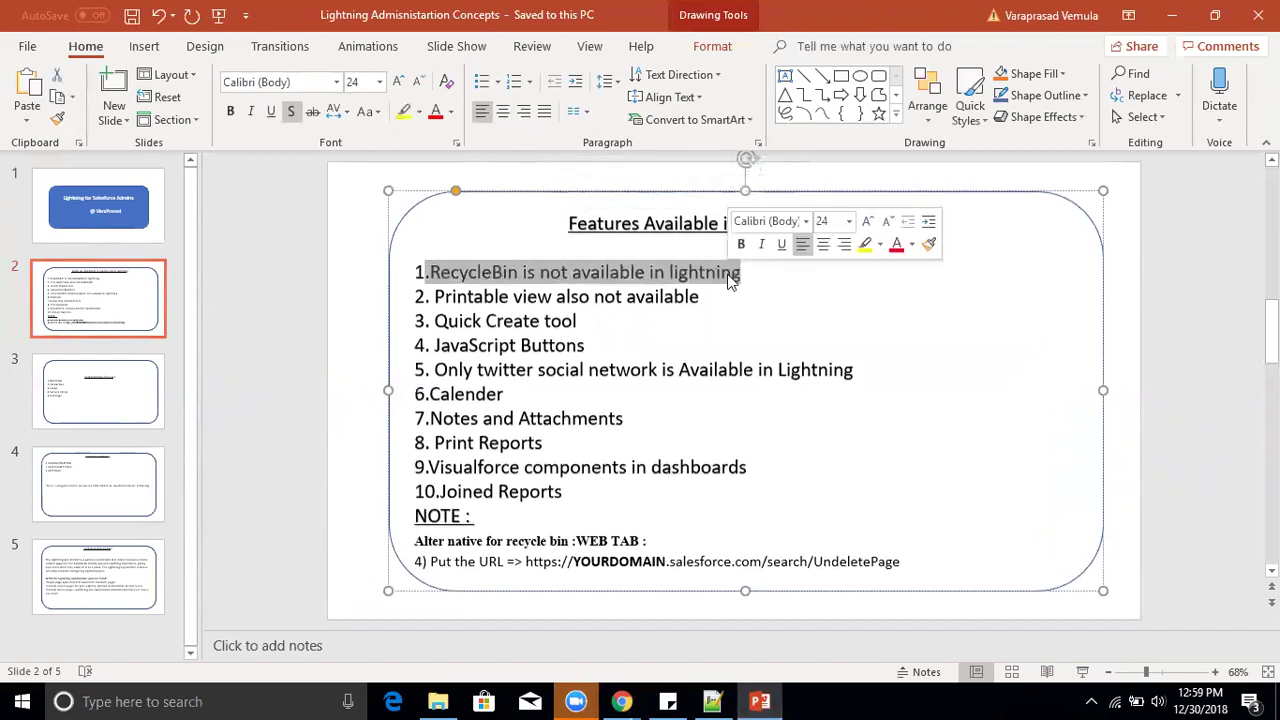
# Switch to the Salesforce Classic org in Chrome, open its Home page, and highlight the Recycle Bin link in the sidebar
pyautogui.click(622, 701)
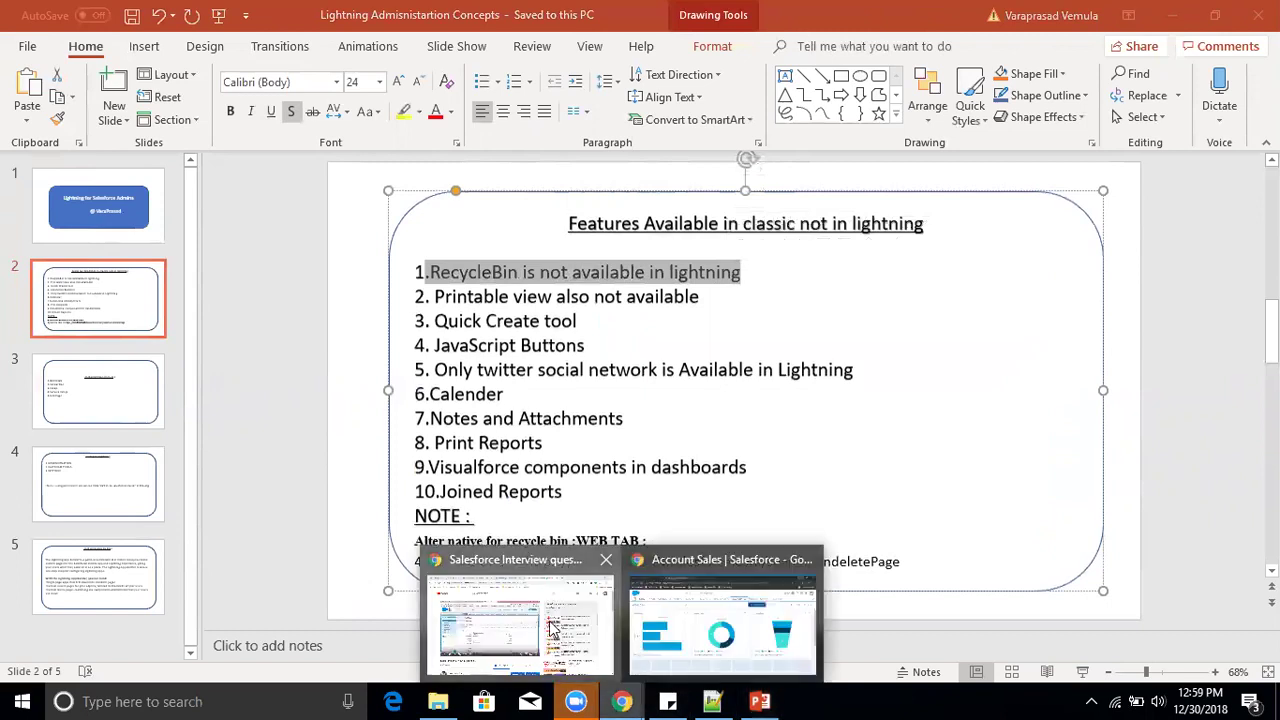
pyautogui.click(553, 628)
pyautogui.click(590, 15)
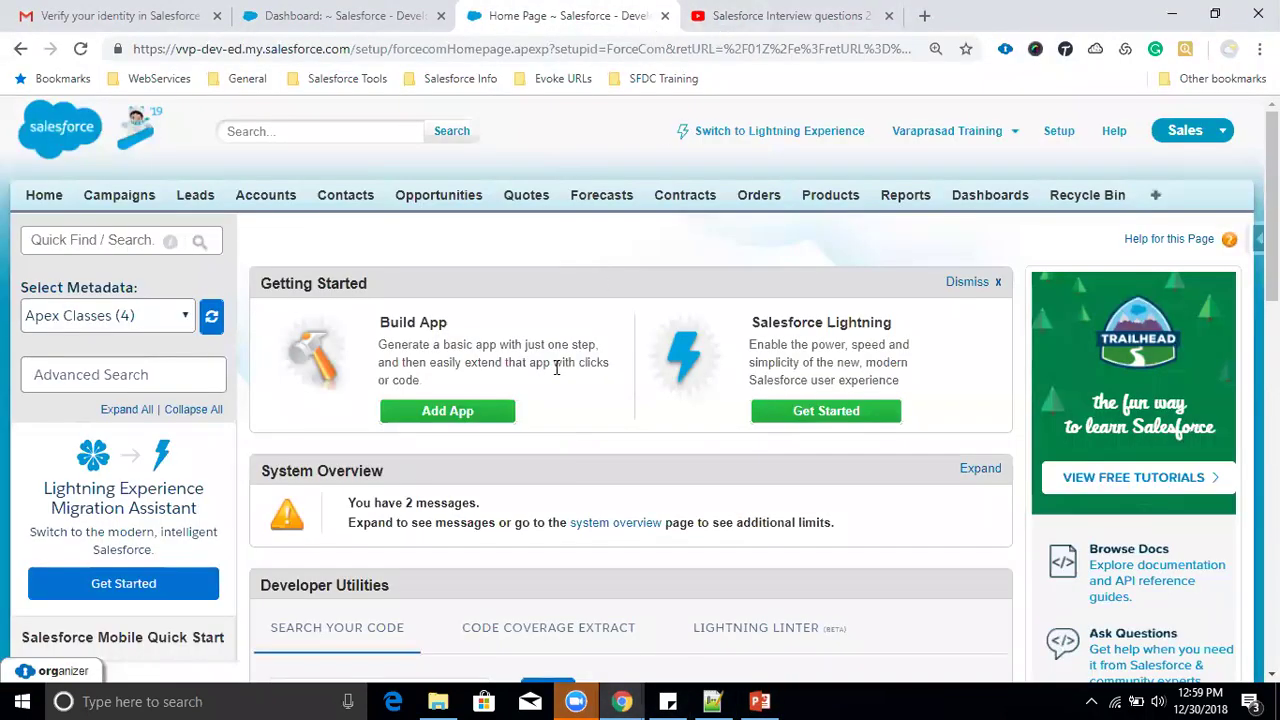
pyautogui.scroll(-1, 110, 315)
pyautogui.scroll(-5, 100, 314)
pyautogui.scroll(5, 100, 314)
pyautogui.click(44, 190)
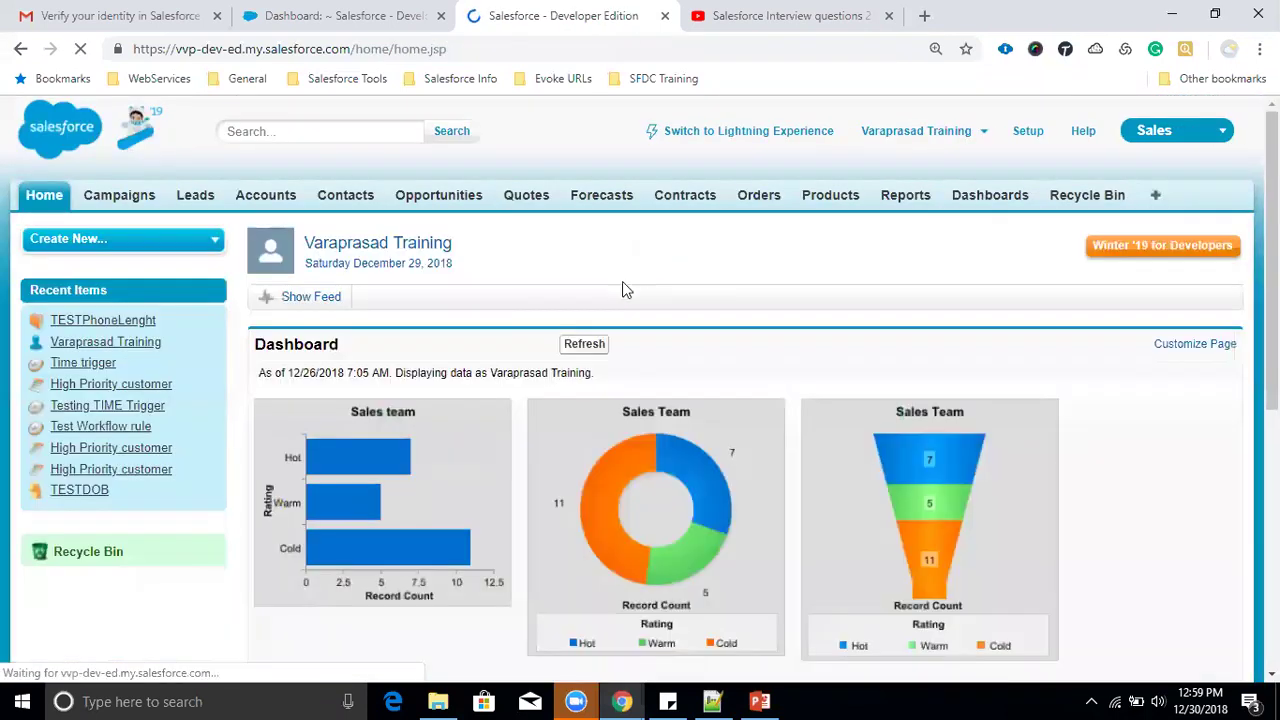
pyautogui.moveTo(145, 563); pyautogui.dragTo(16, 555)
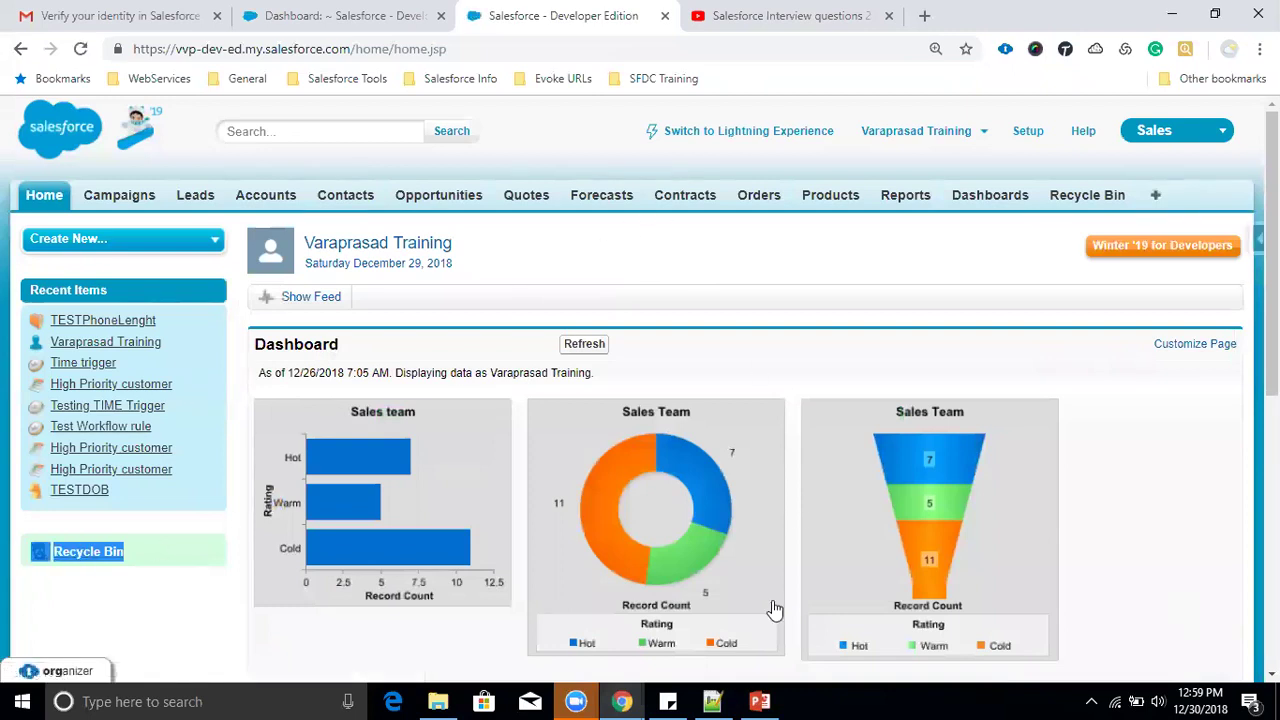
# Switch to the Lightning org, view the Leads list for comparison, and return to the Classic Home page
pyautogui.click(622, 701)
pyautogui.click(700, 640)
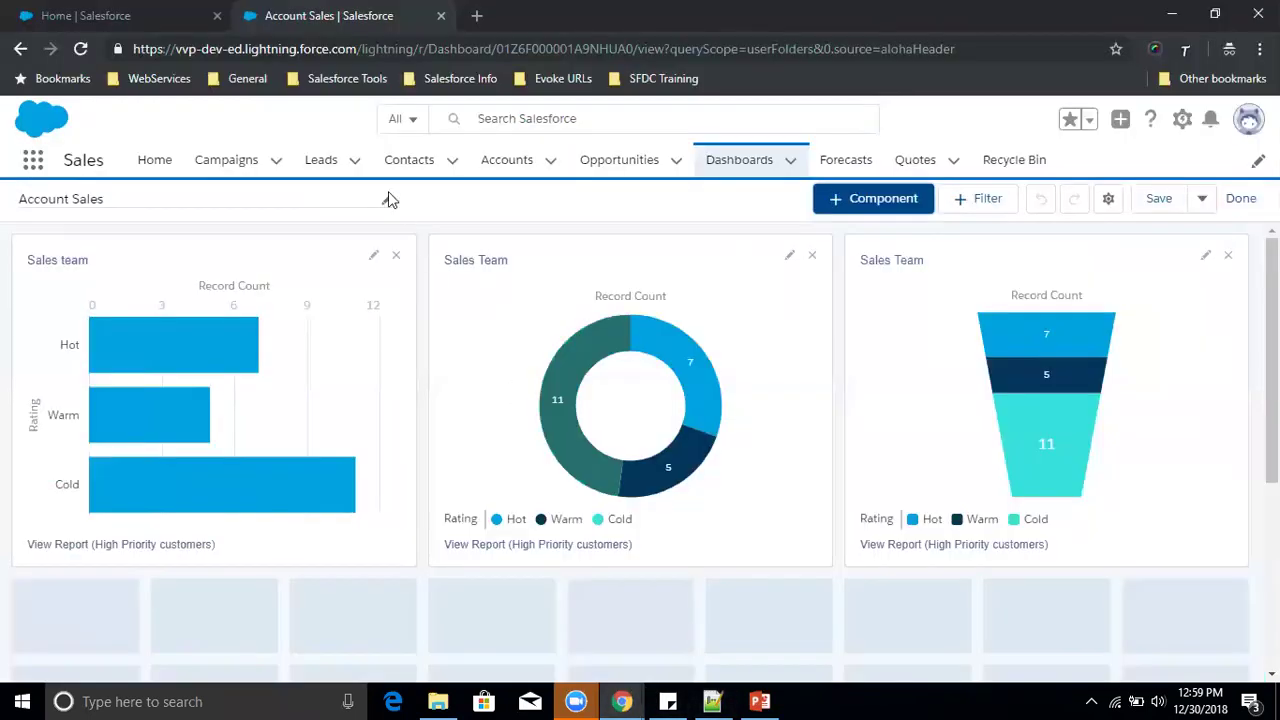
pyautogui.click(328, 164)
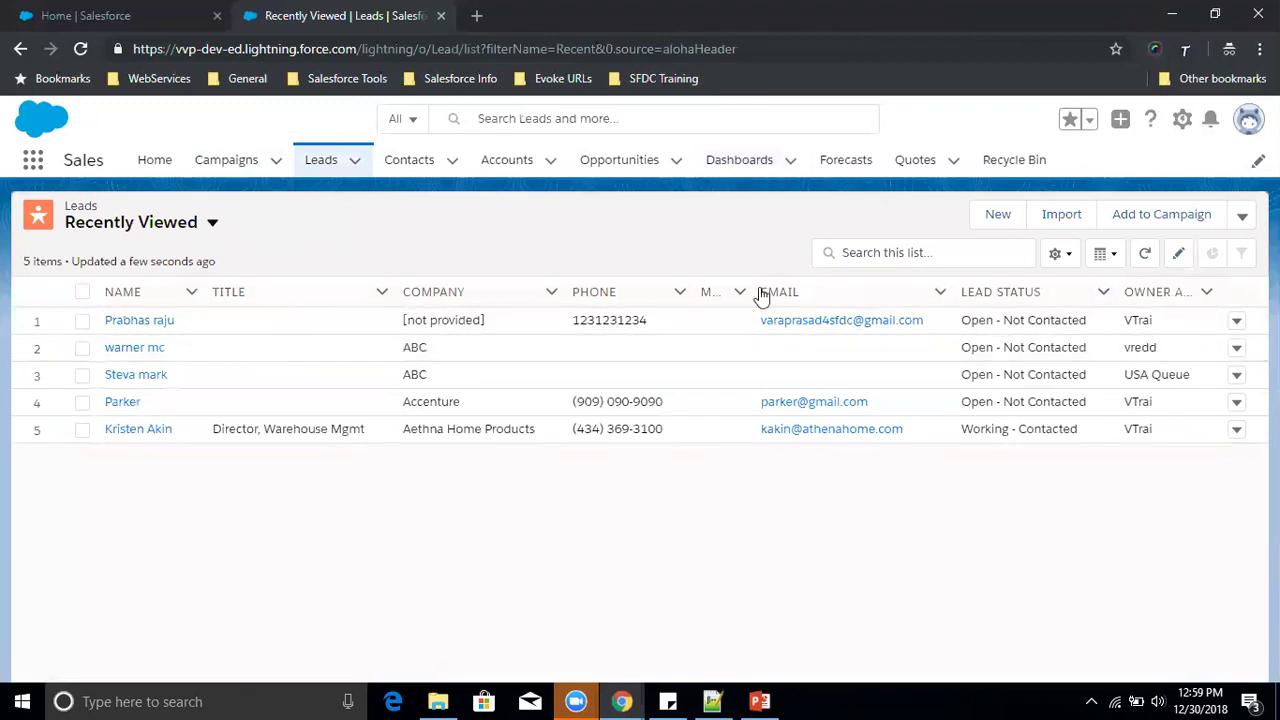
pyautogui.hotkey('alt', 'Tab')
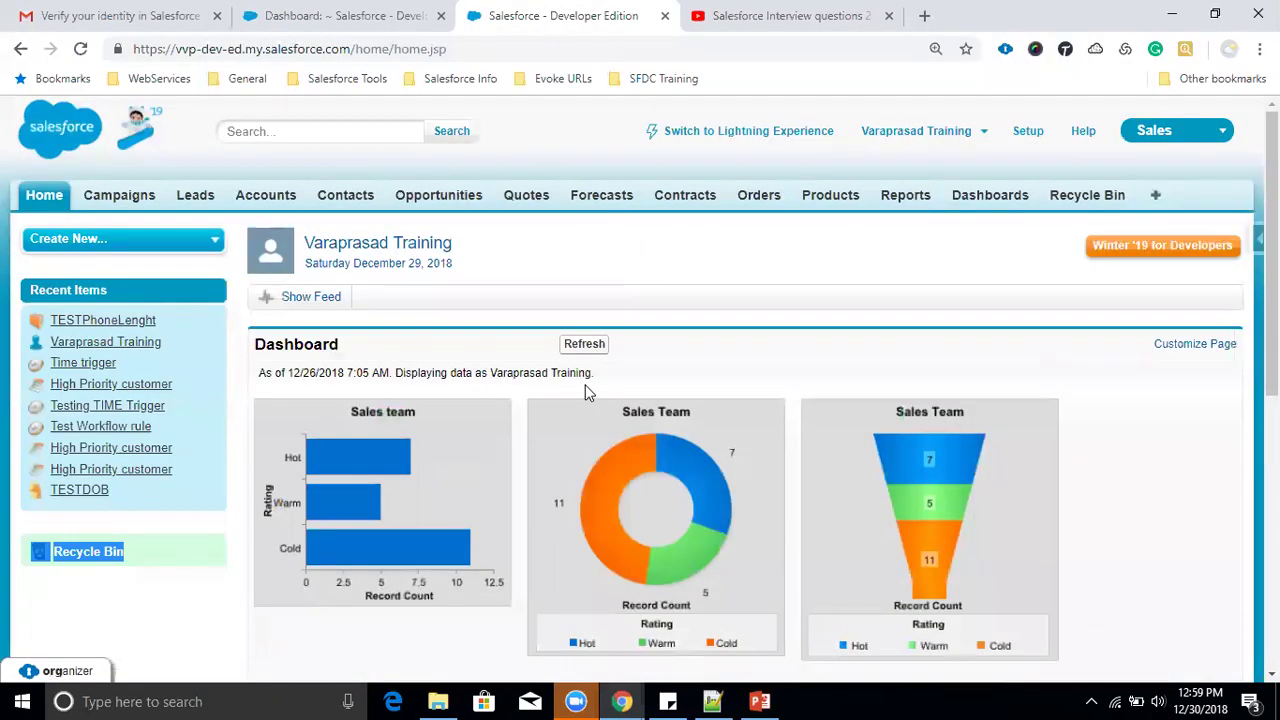
# Switch back to PowerPoint, present slide 2 in full-screen slide show, and exit the show
pyautogui.click(760, 701)
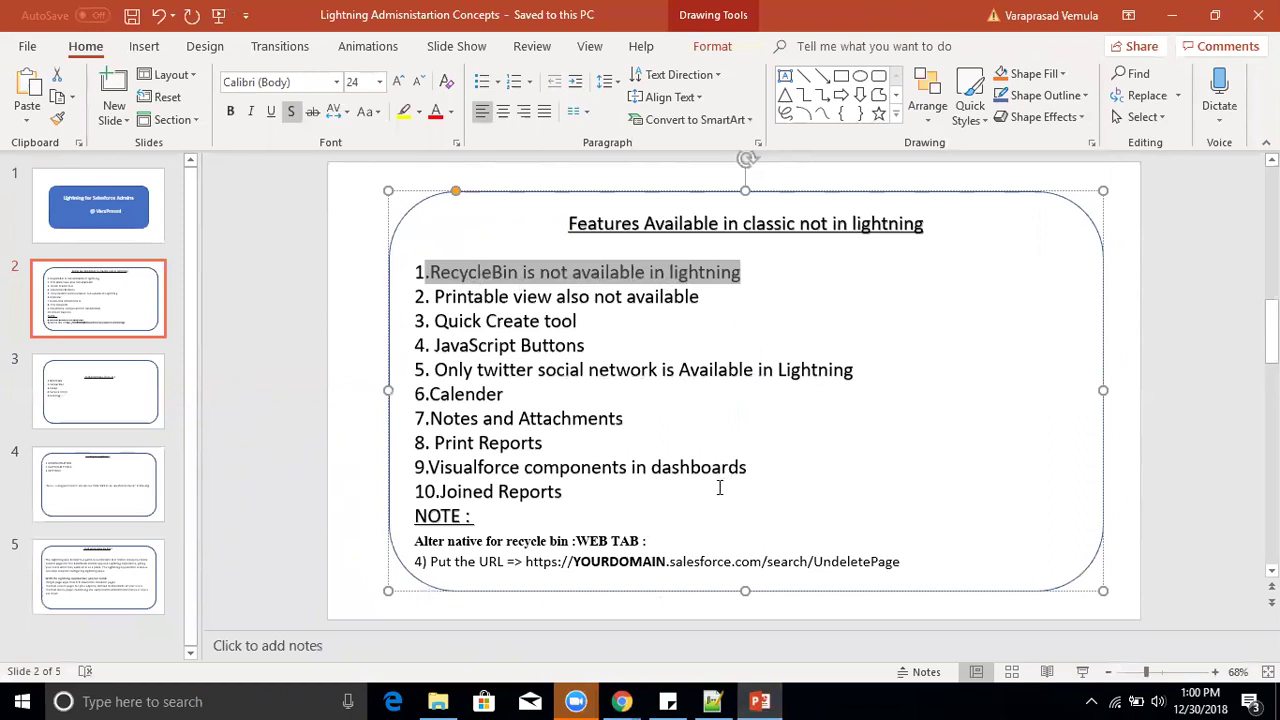
pyautogui.scroll(-2, 721, 486)
pyautogui.scroll(3, 708, 487)
pyautogui.click(126, 314)
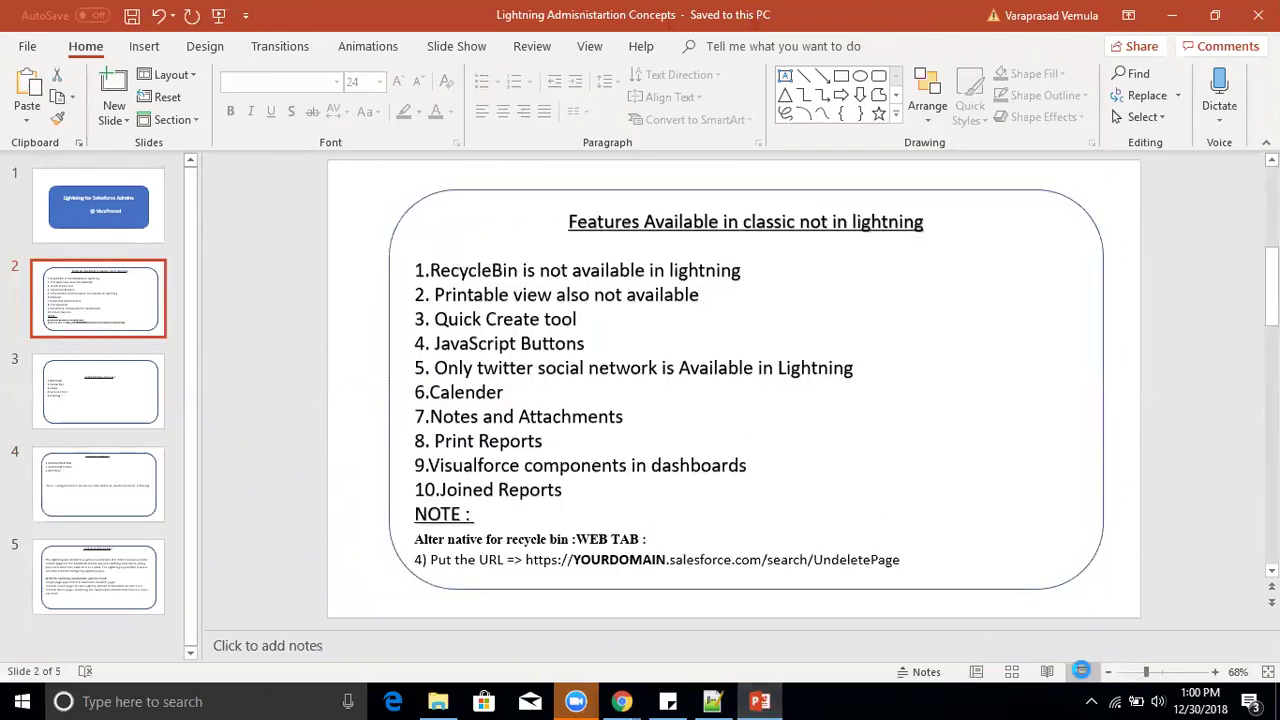
pyautogui.click(1082, 672)
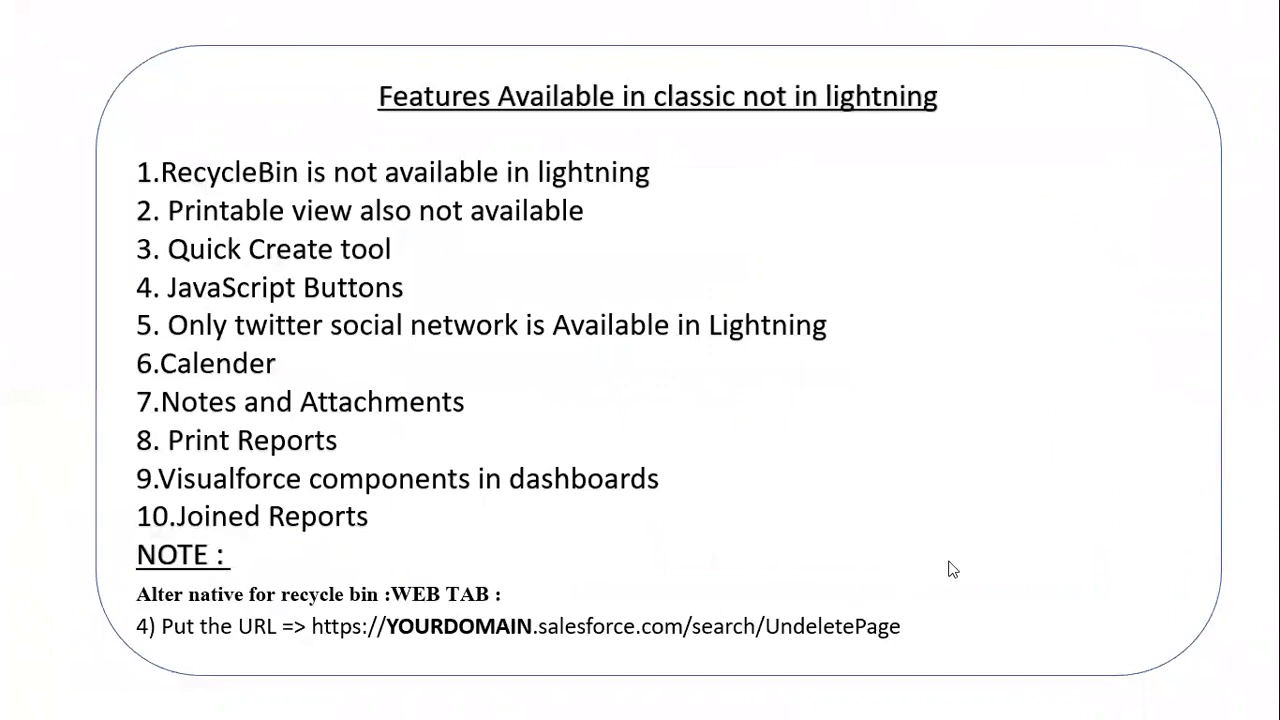
pyautogui.press('Escape')
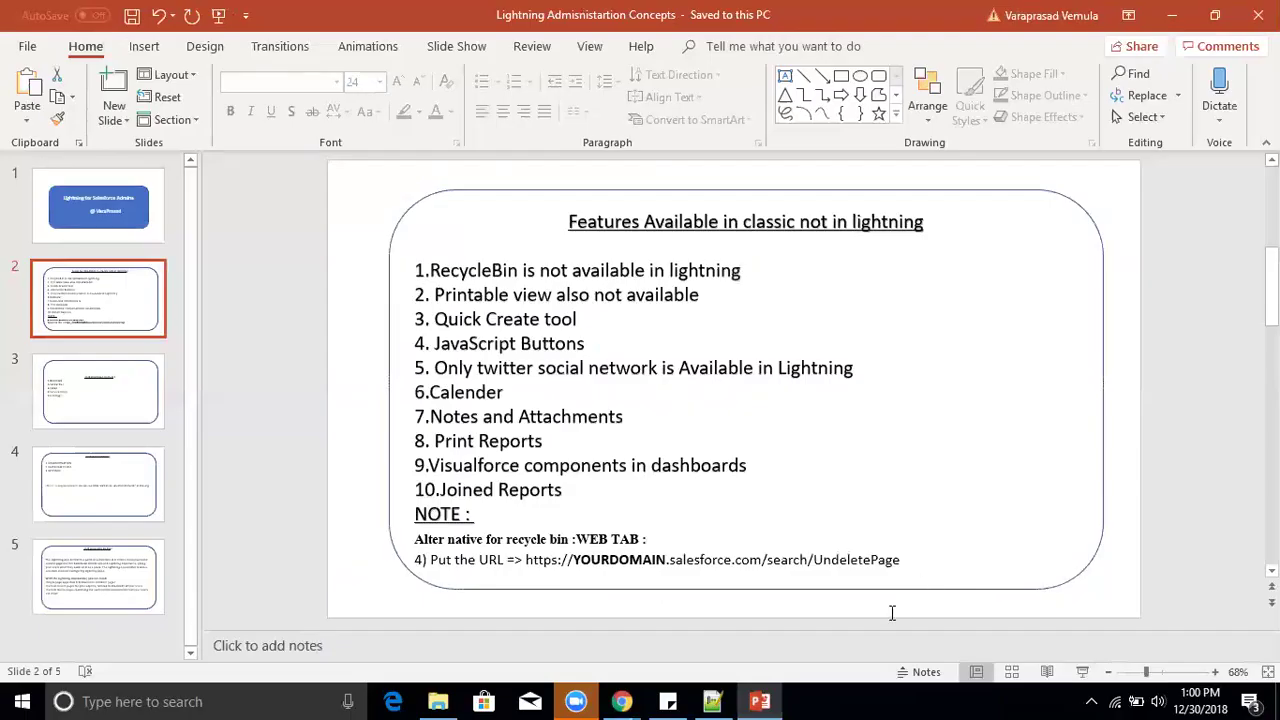
# Switch to the Lightning org in Chrome and open its custom Recycle Bin page
pyautogui.moveTo(622, 692)
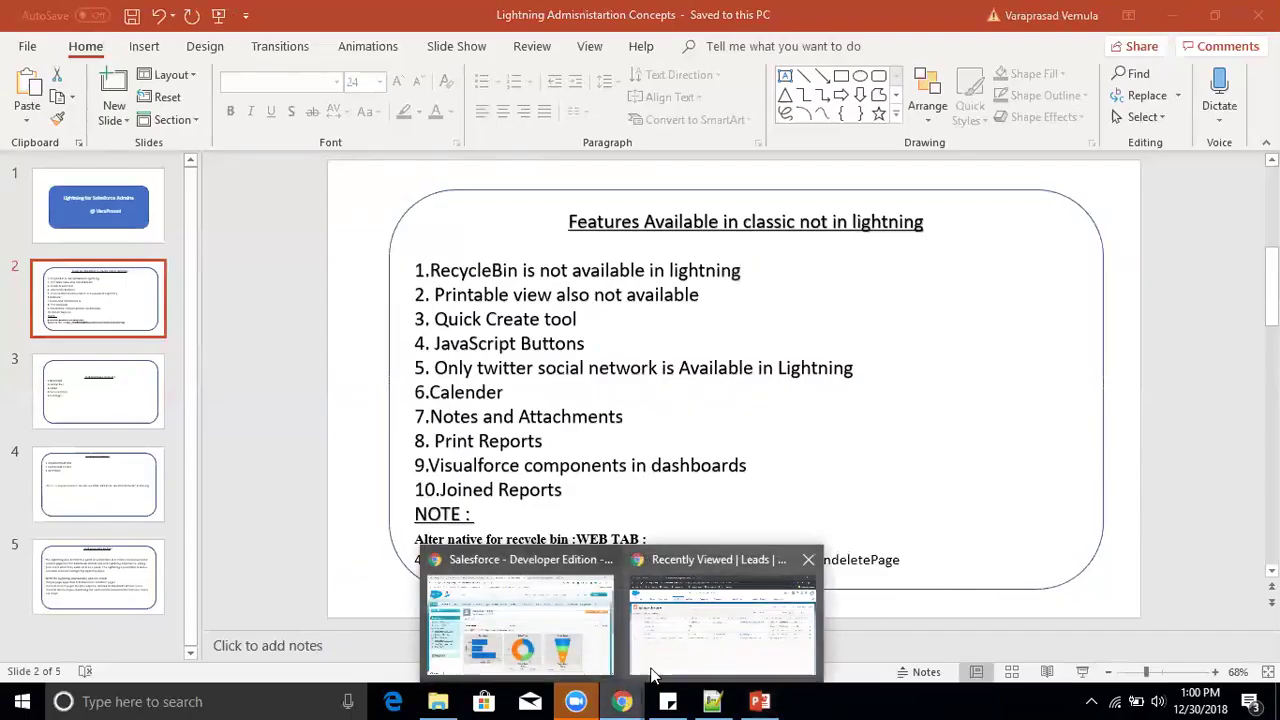
pyautogui.click(700, 625)
pyautogui.click(1020, 162)
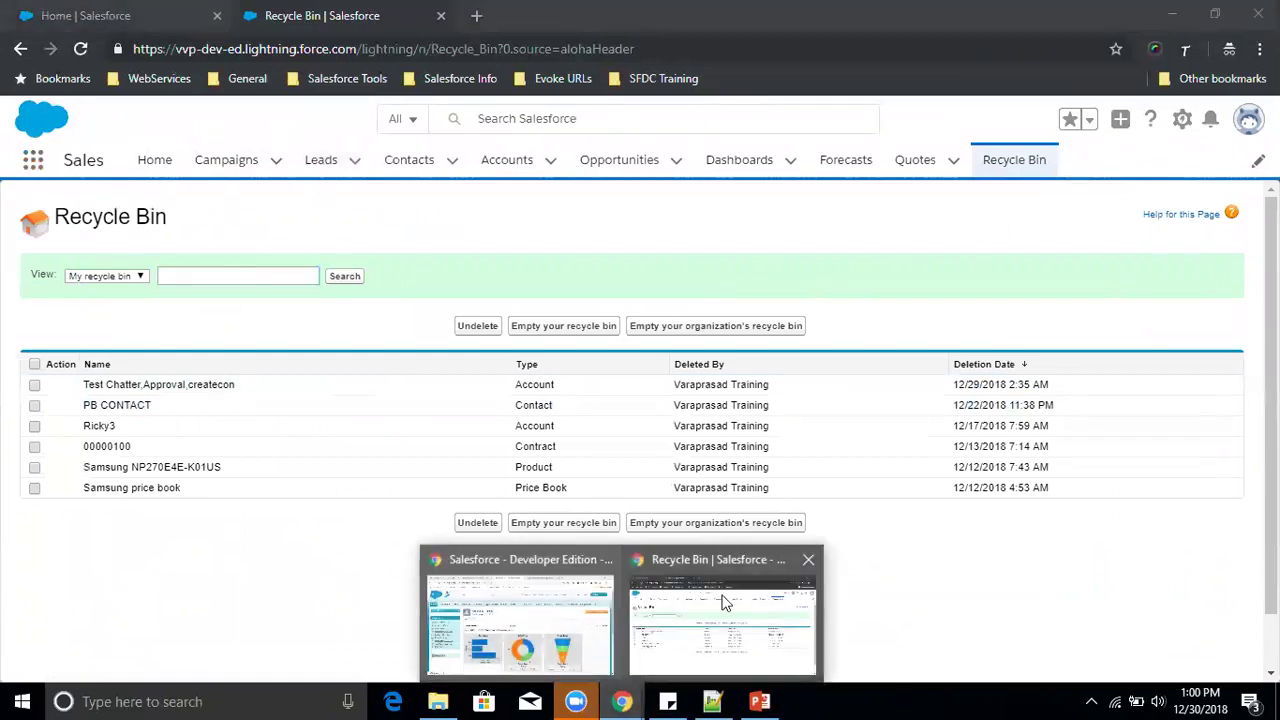
# In the Classic org's Setup, search for "TAB" and open the custom Tabs page under Create
pyautogui.moveTo(622, 701)
pyautogui.click(529, 626)
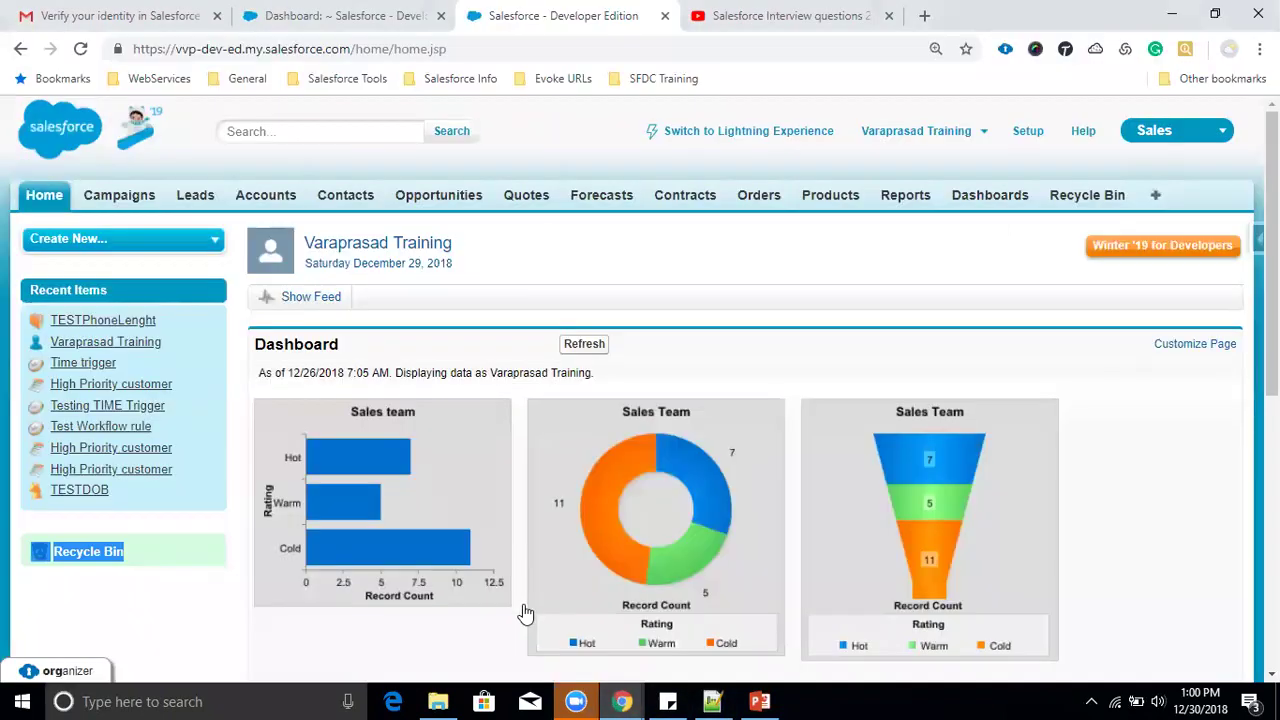
pyautogui.click(1030, 132)
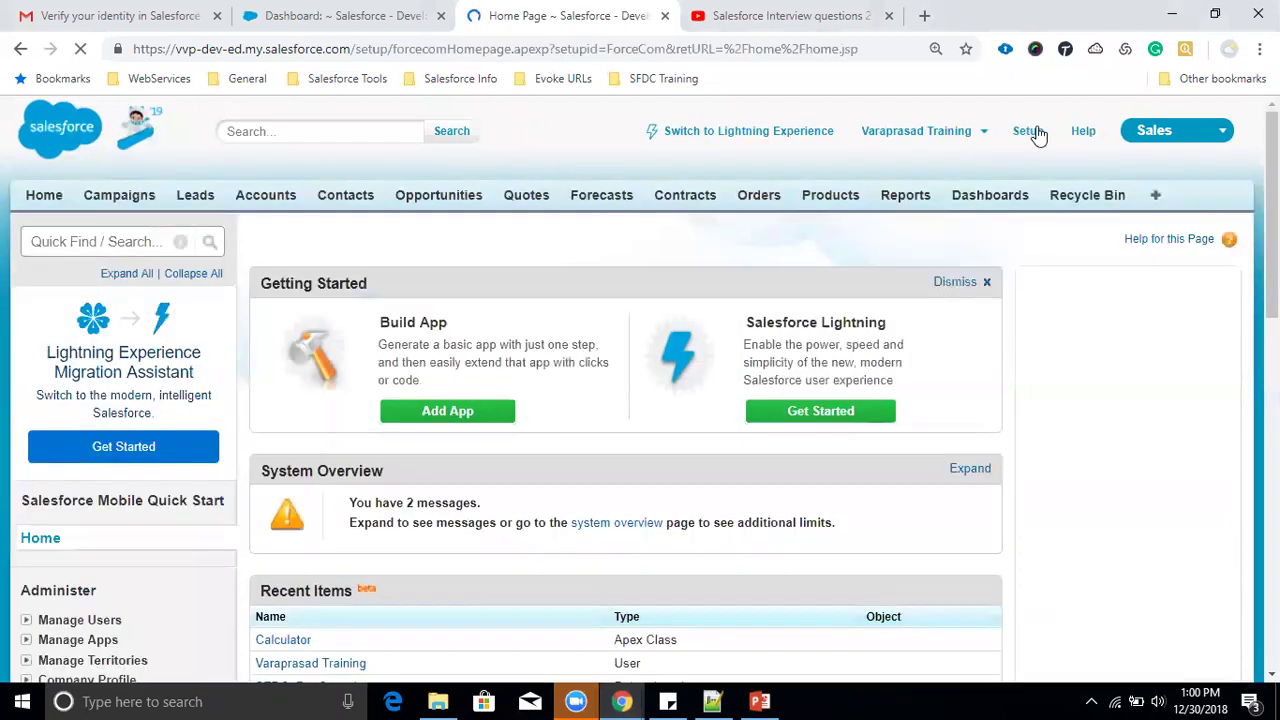
pyautogui.click(113, 241)
pyautogui.write('TAB')
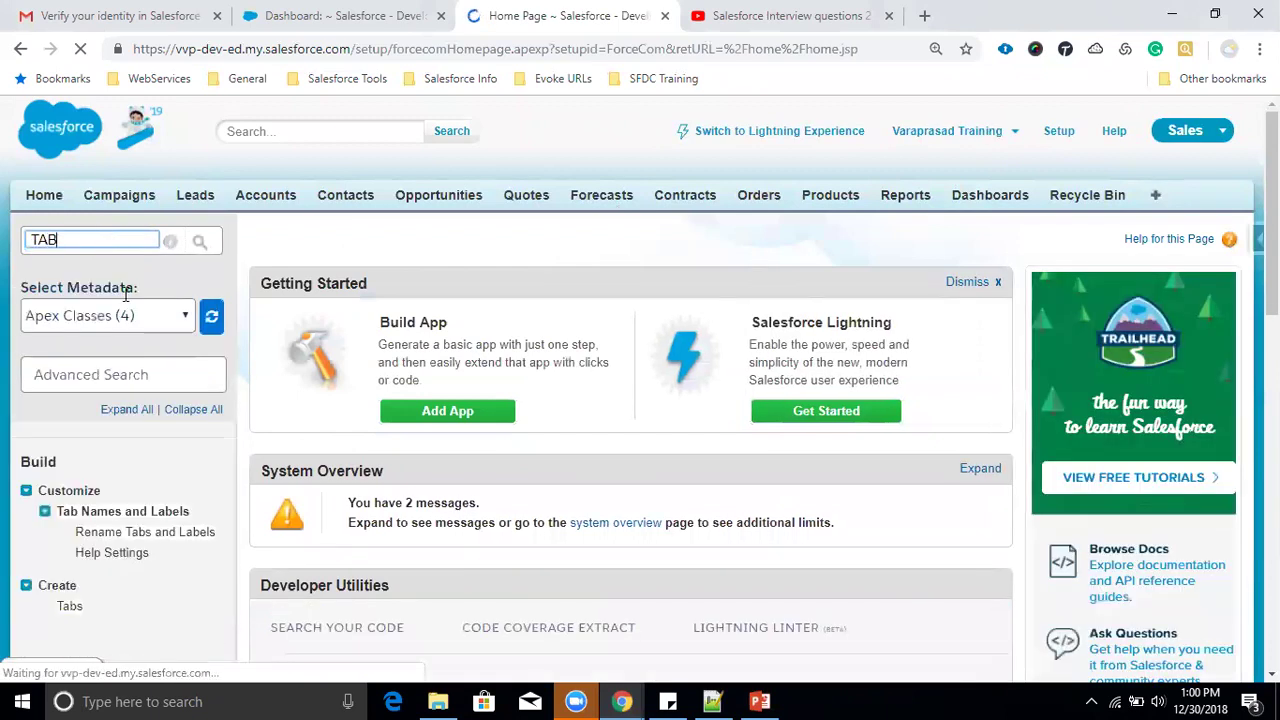
pyautogui.click(70, 607)
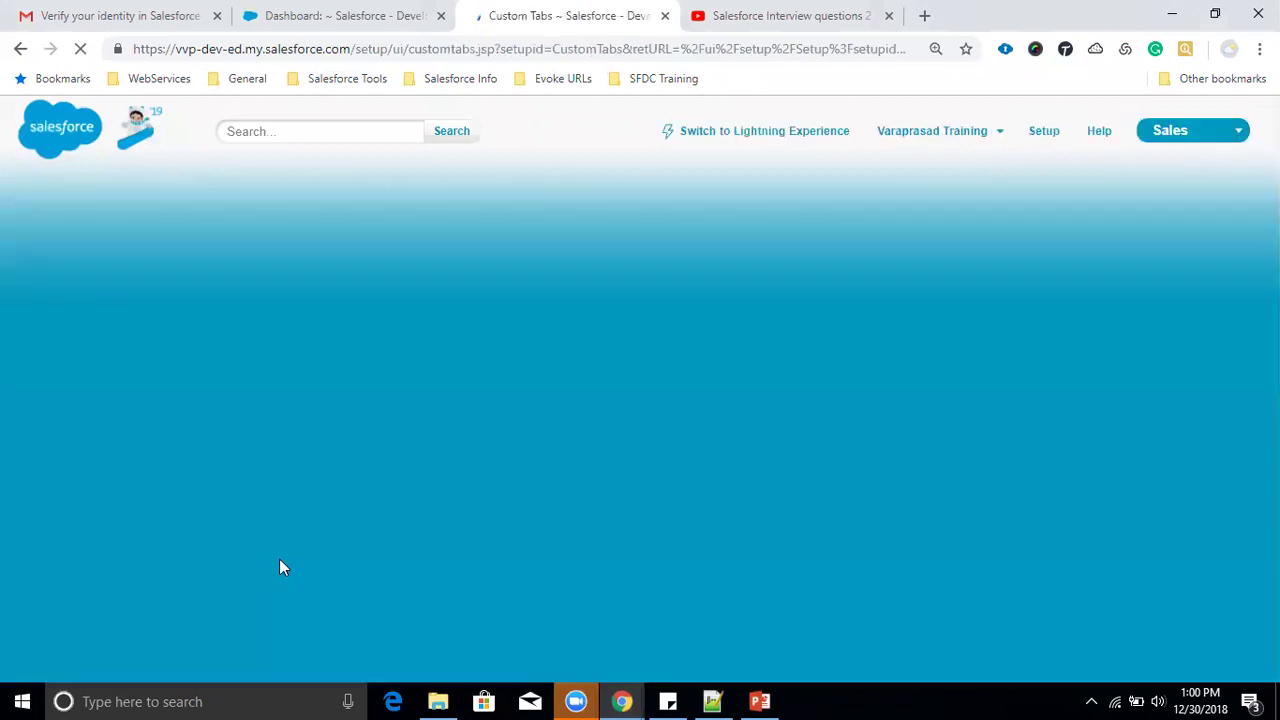
# Open the Recycle Bin web tab's definition and follow its URL to the undelete page
pyautogui.scroll(-3, 538, 469)
pyautogui.scroll(-2, 533, 470)
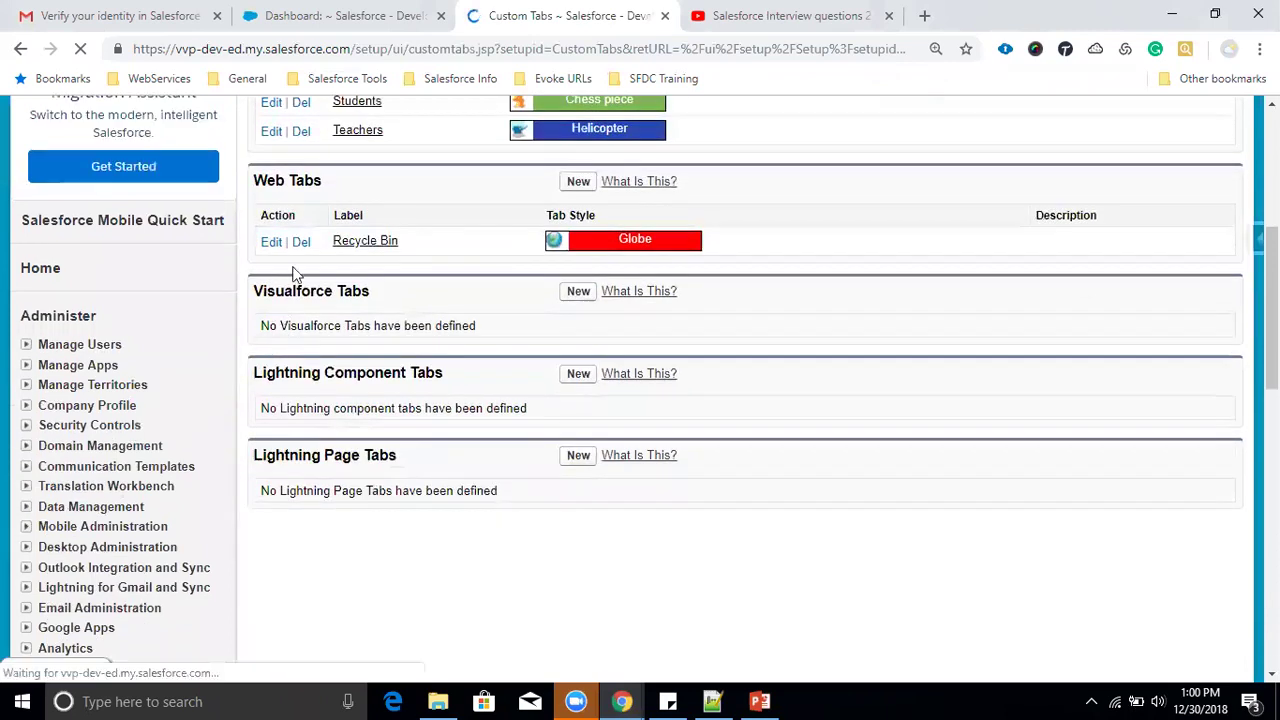
pyautogui.click(371, 244)
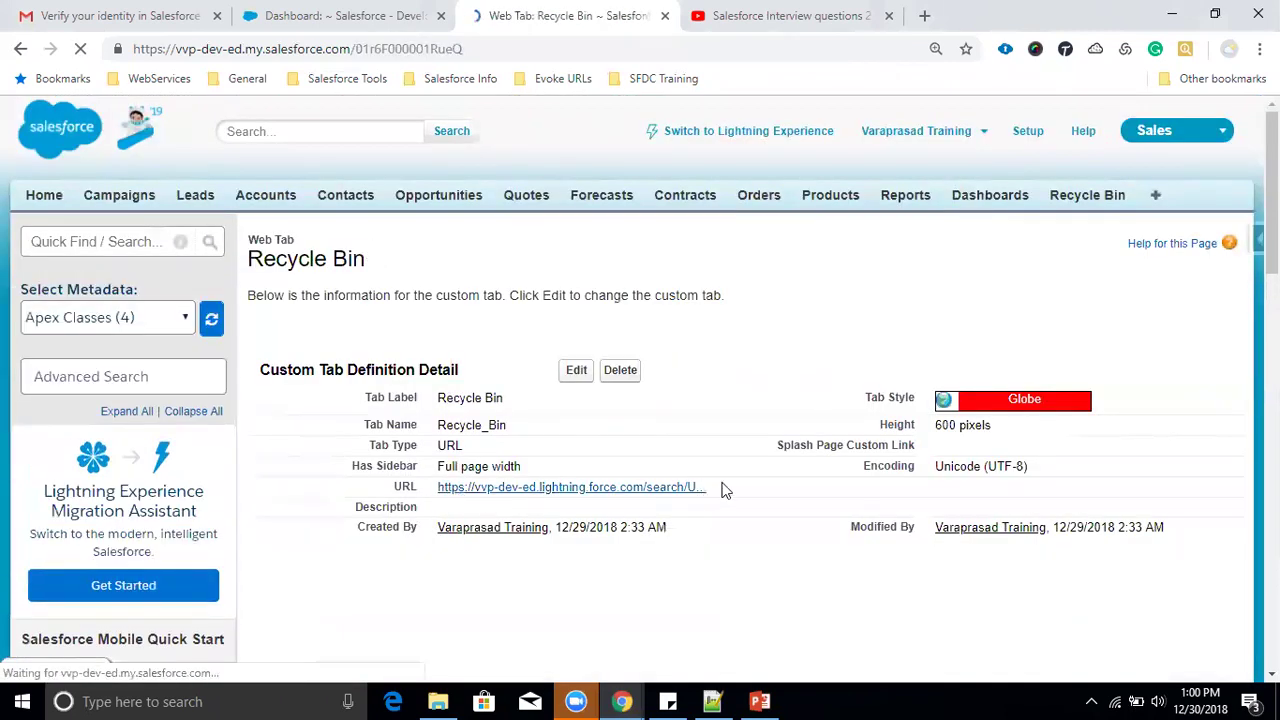
pyautogui.click(565, 487)
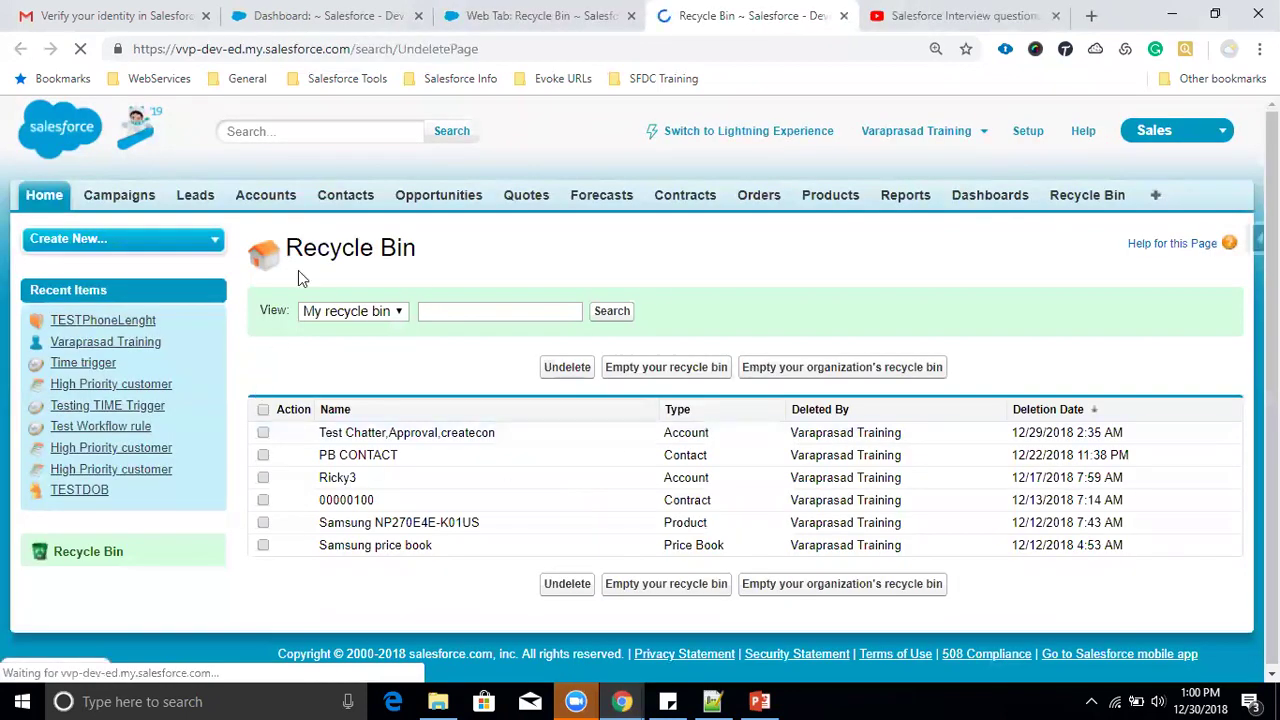
# Highlight the YOURDOMAIN.salesforce.com placeholder in the PowerPoint note and the matching domain in the browser's Recycle Bin page address
pyautogui.click(760, 701)
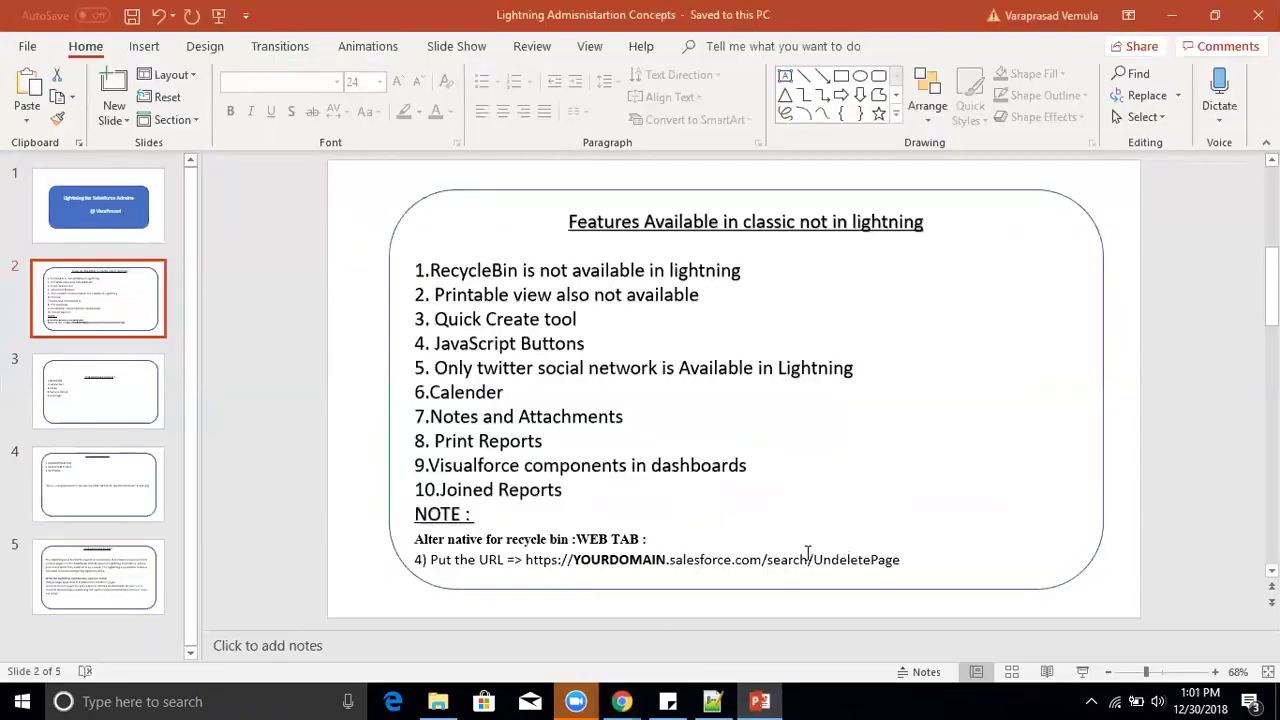
pyautogui.moveTo(763, 559); pyautogui.dragTo(573, 561)
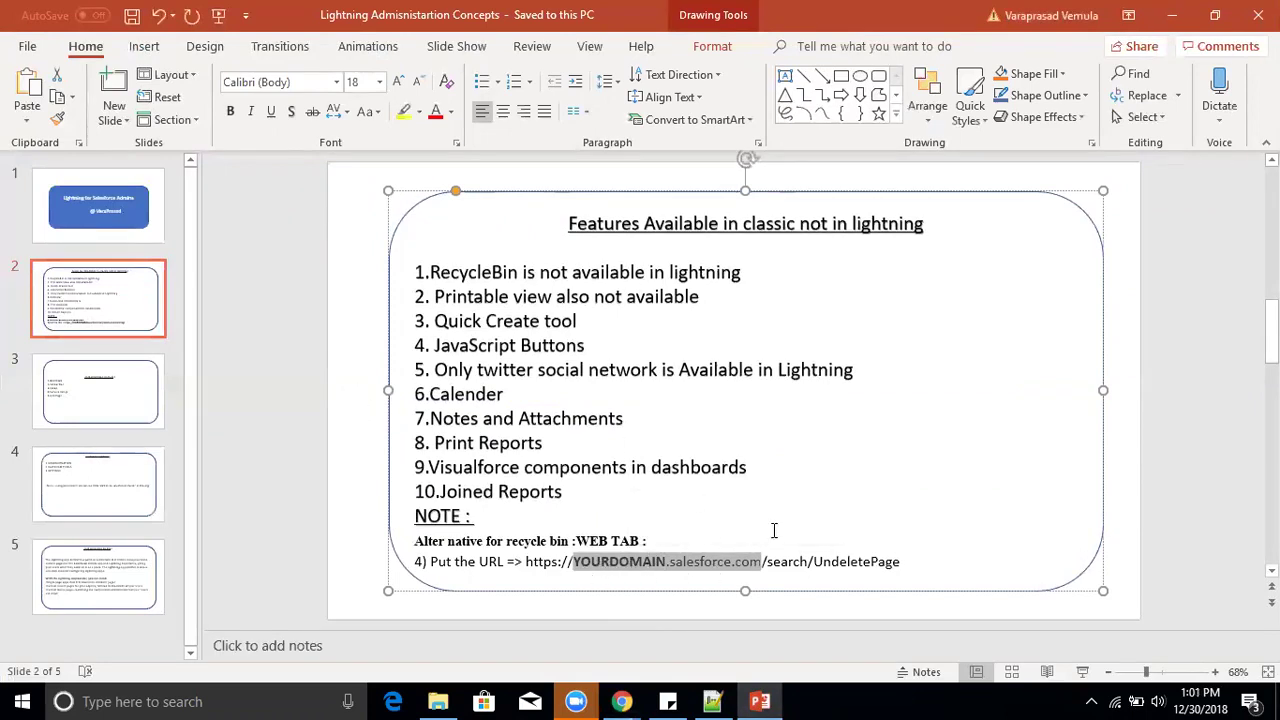
pyautogui.hotkey('alt', 'Tab')
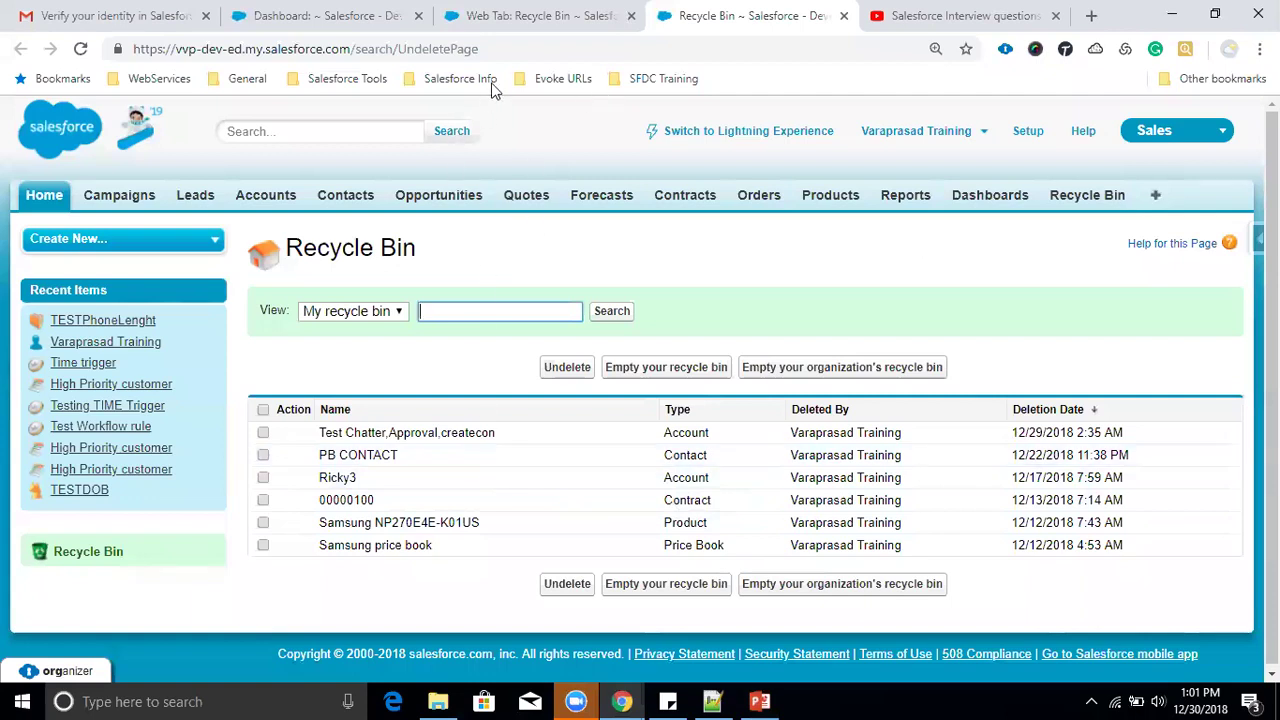
pyautogui.click(177, 49)
pyautogui.moveTo(186, 49); pyautogui.dragTo(347, 55)
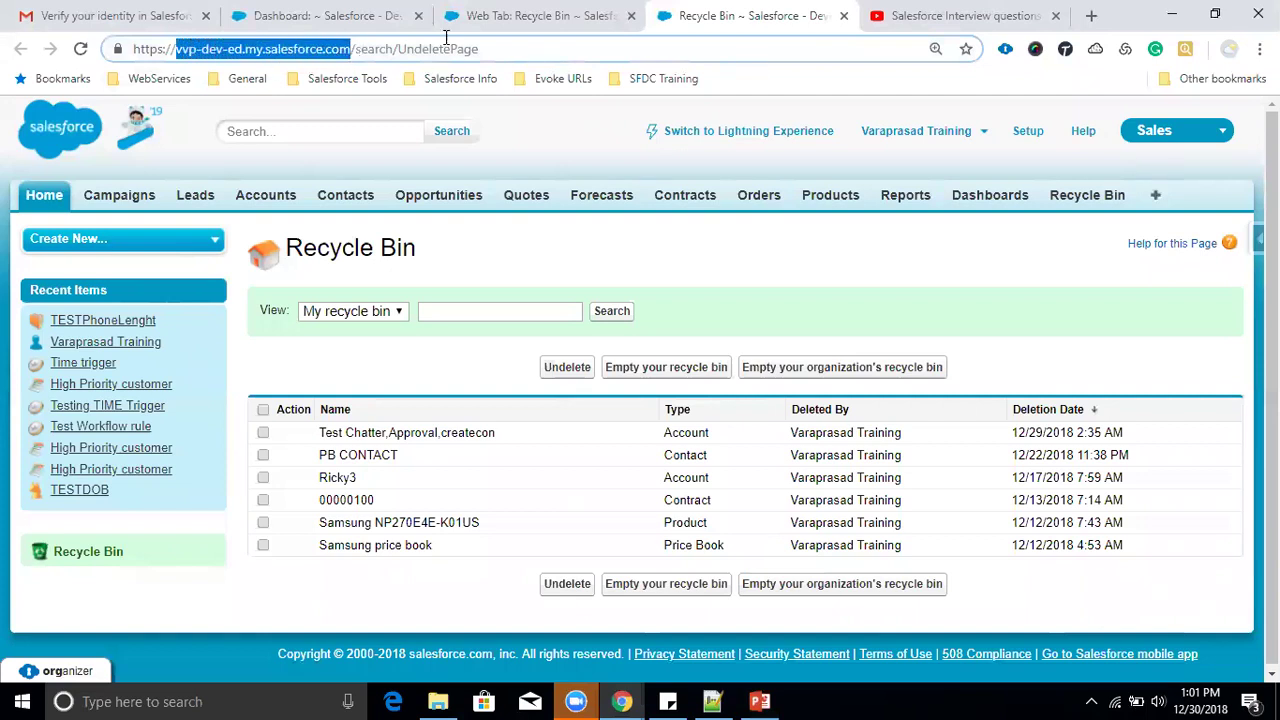
# Compare the domain in the Recycle Bin web tab definition's address with the one in the Recycle Bin page's address
pyautogui.click(535, 18)
pyautogui.moveTo(177, 49); pyautogui.dragTo(347, 49)
pyautogui.click(749, 17)
pyautogui.click(540, 16)
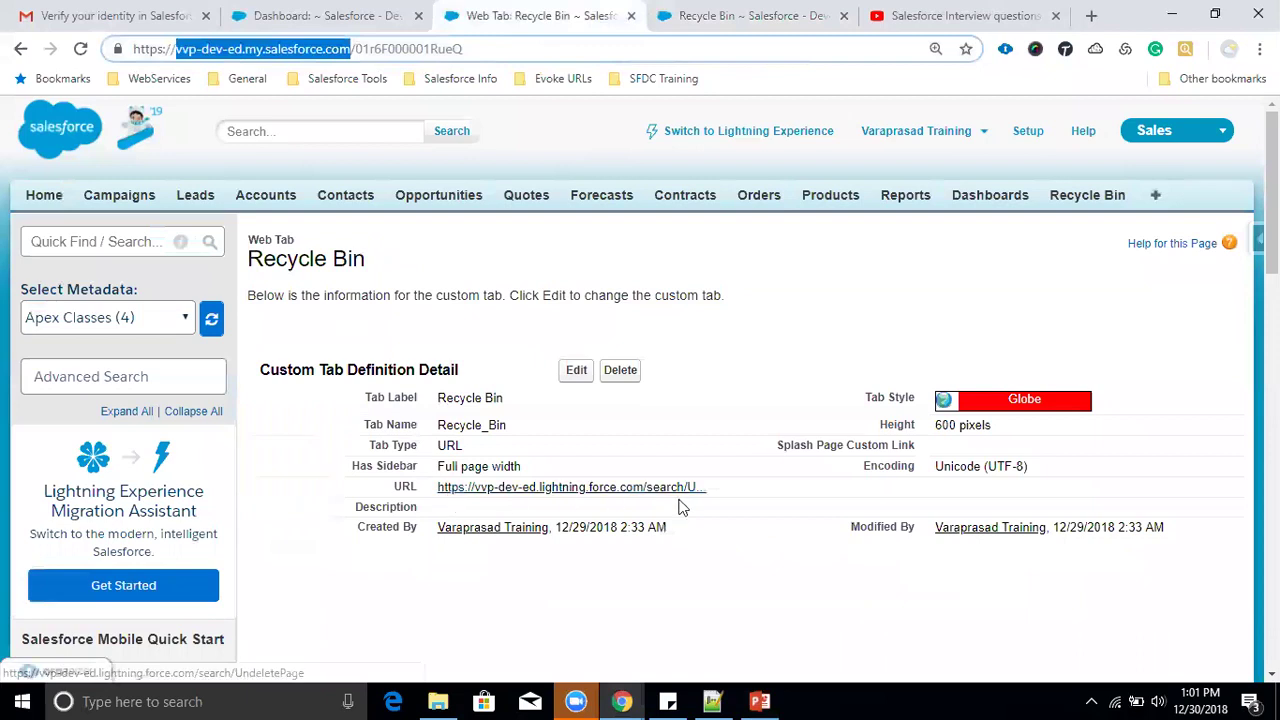
pyautogui.click(688, 15)
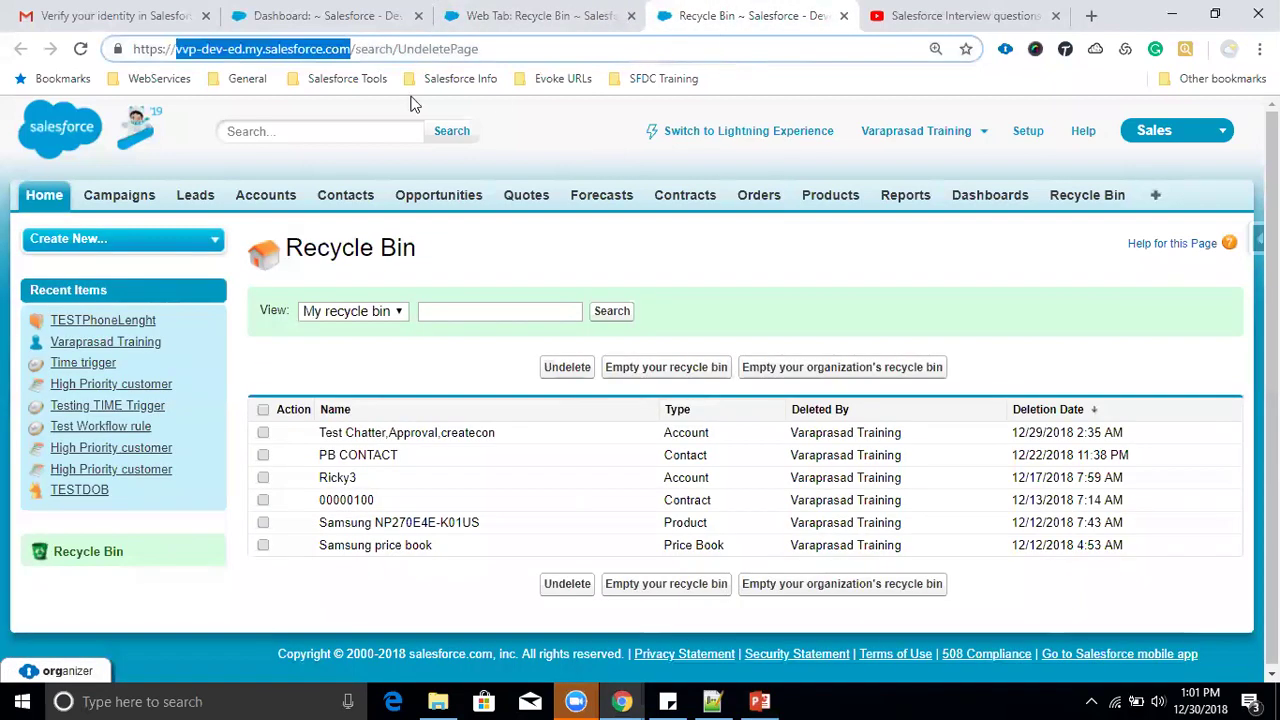
# Highlight the "search/UndeletePage" part of the Recycle Bin page's address, and select the complete URL
pyautogui.click(351, 50)
pyautogui.moveTo(480, 48); pyautogui.dragTo(358, 47)
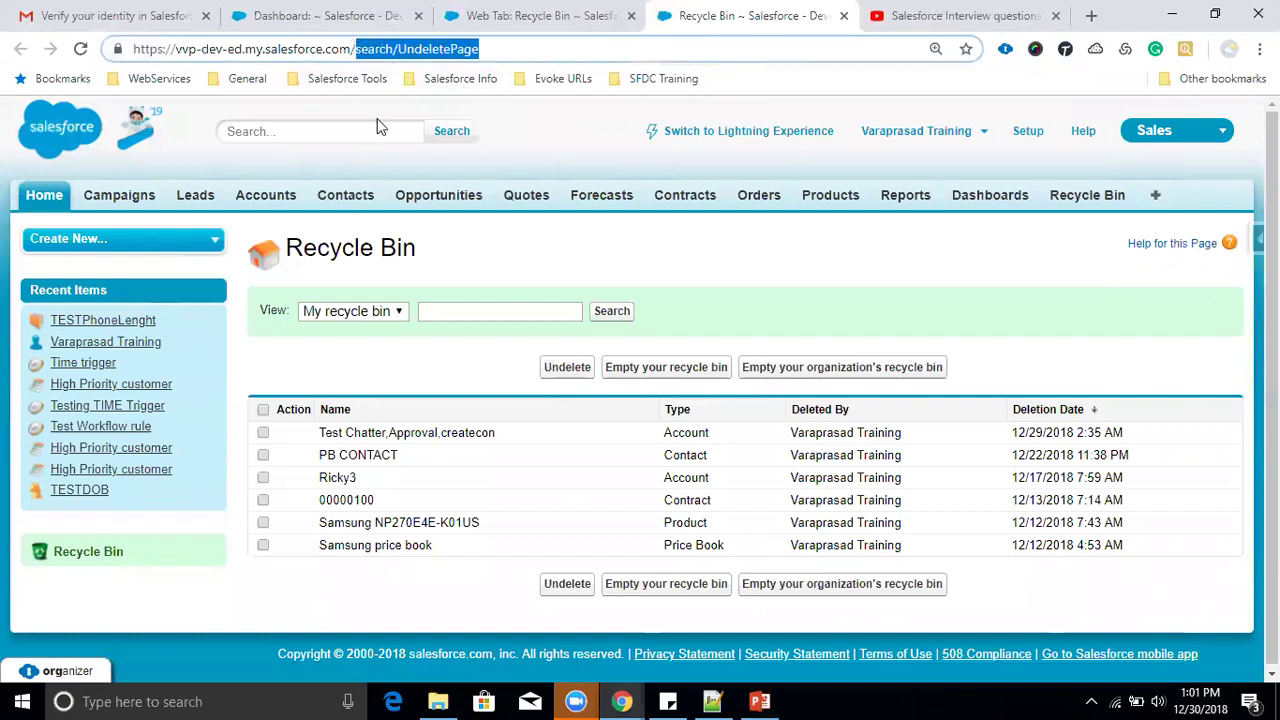
pyautogui.click(265, 47)
pyautogui.moveTo(480, 48); pyautogui.dragTo(127, 48)
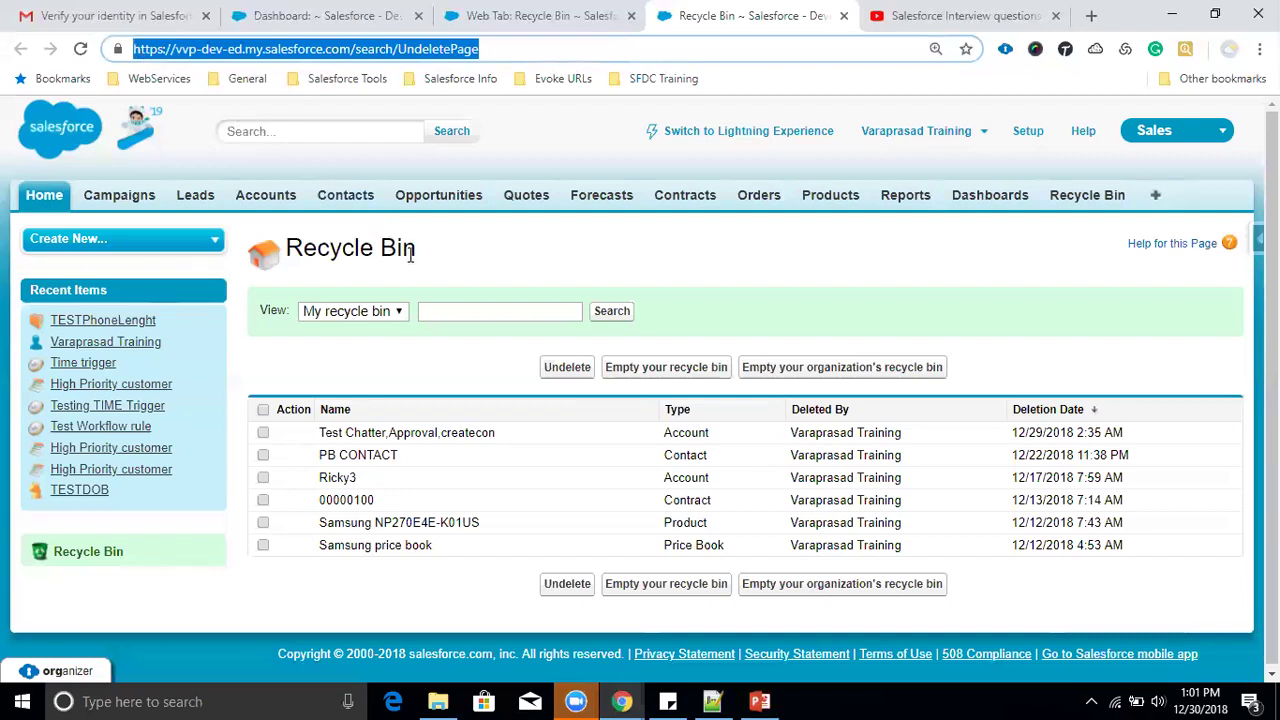
# Highlight the Recycle Bin page heading, follow the URL in the web tab definition, and select the undelete page's complete address
pyautogui.moveTo(420, 258); pyautogui.dragTo(288, 240)
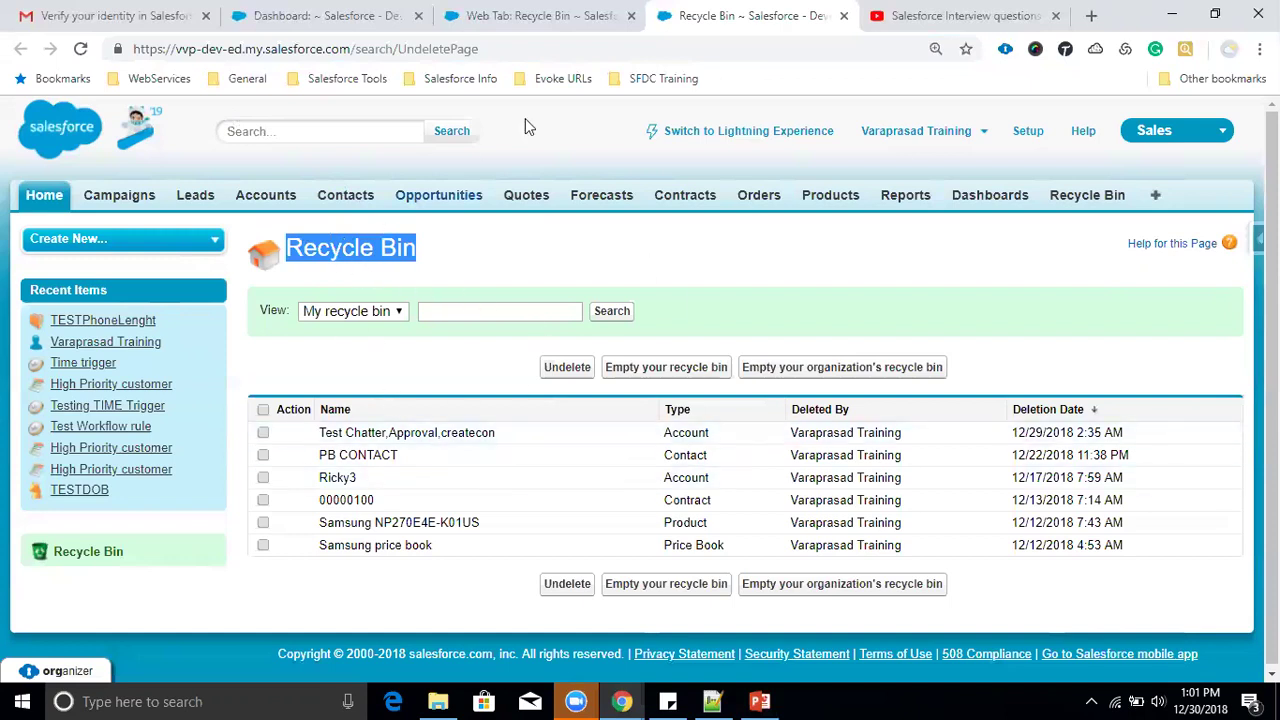
pyautogui.click(590, 15)
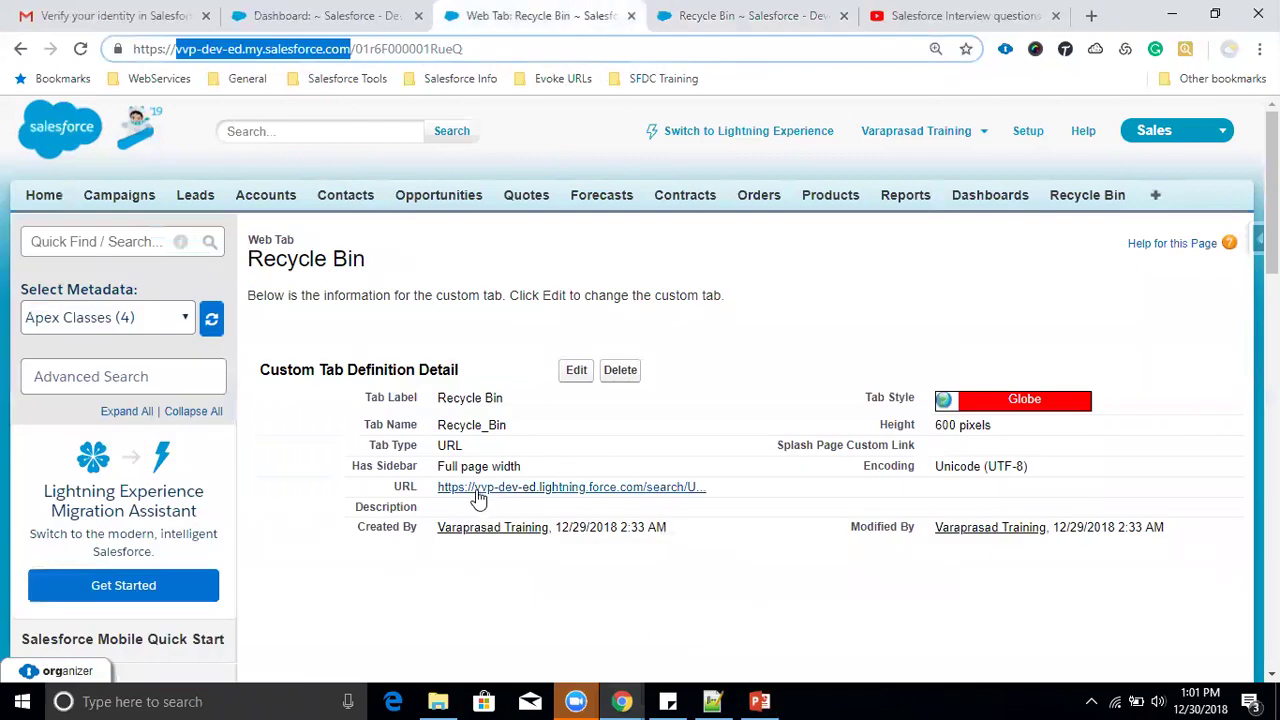
pyautogui.click(684, 490)
pyautogui.moveTo(498, 56); pyautogui.dragTo(130, 45)
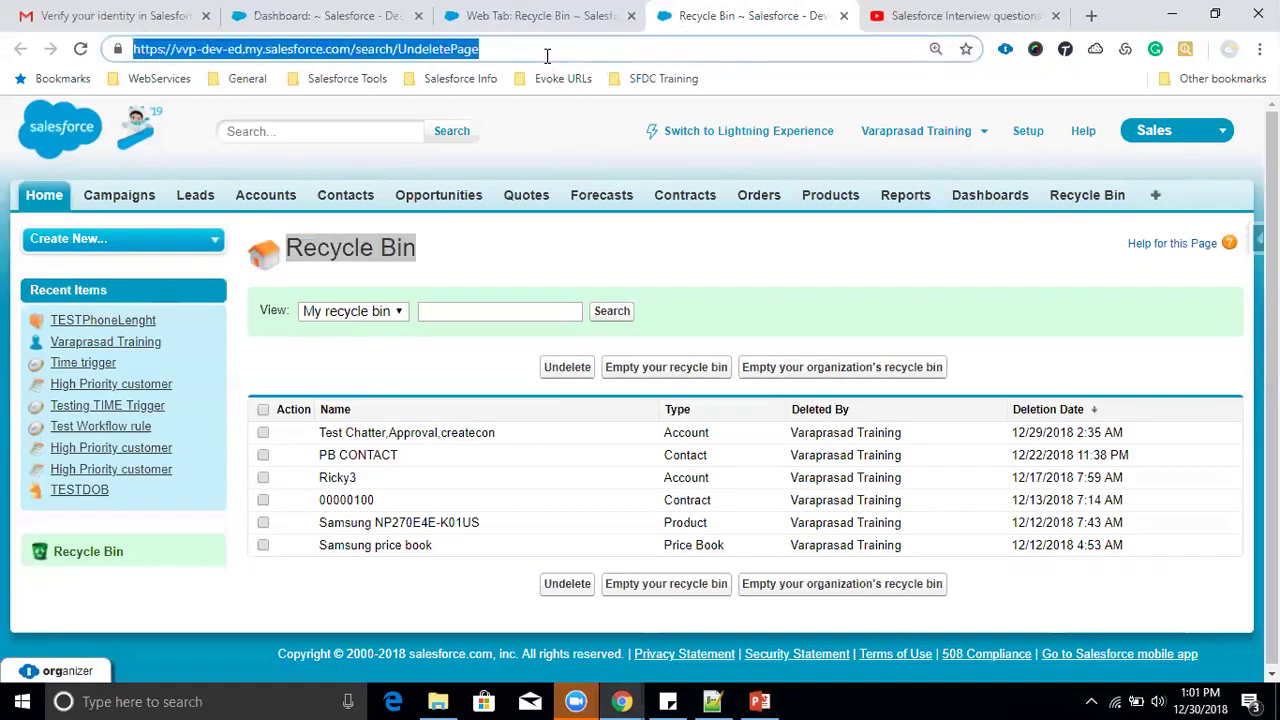
# Highlight the vvp-dev-ed.my.salesforce.com domain in the Recycle Bin and Dashboard page addresses, and check the web tab definition's address
pyautogui.moveTo(350, 48); pyautogui.dragTo(178, 48)
pyautogui.click(306, 15)
pyautogui.moveTo(349, 48); pyautogui.dragTo(177, 48)
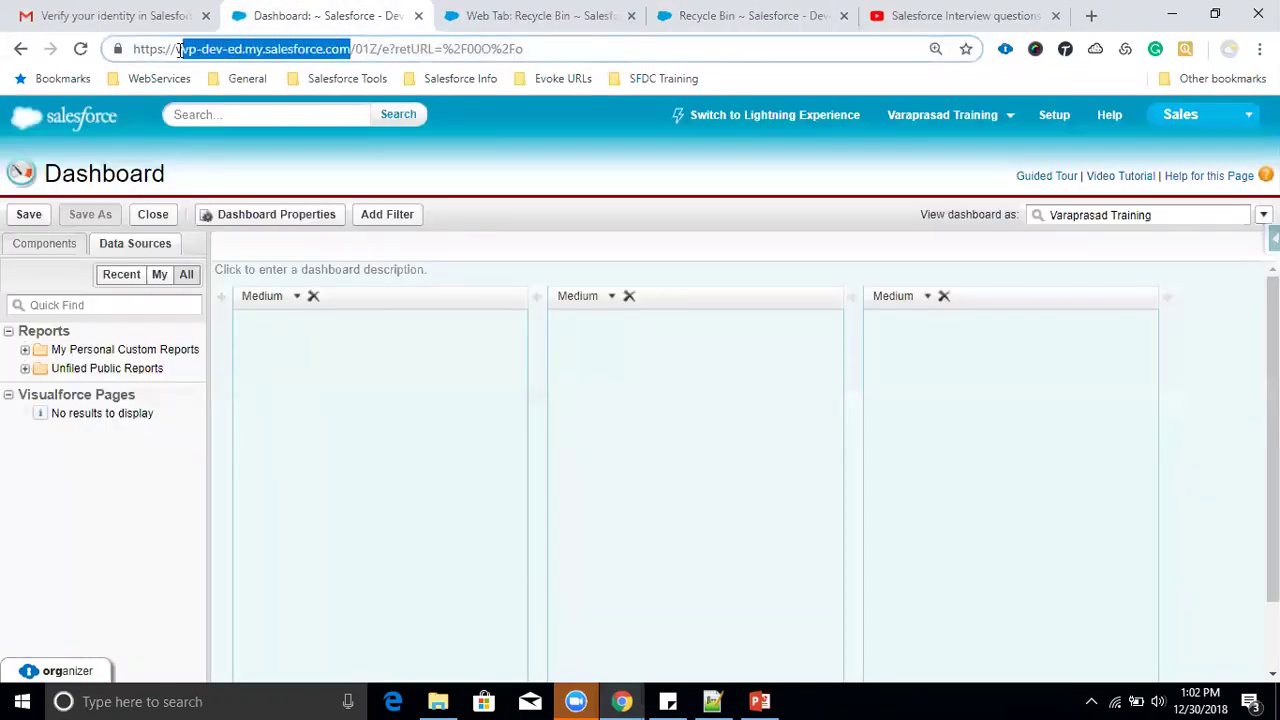
pyautogui.click(563, 20)
pyautogui.click(300, 50)
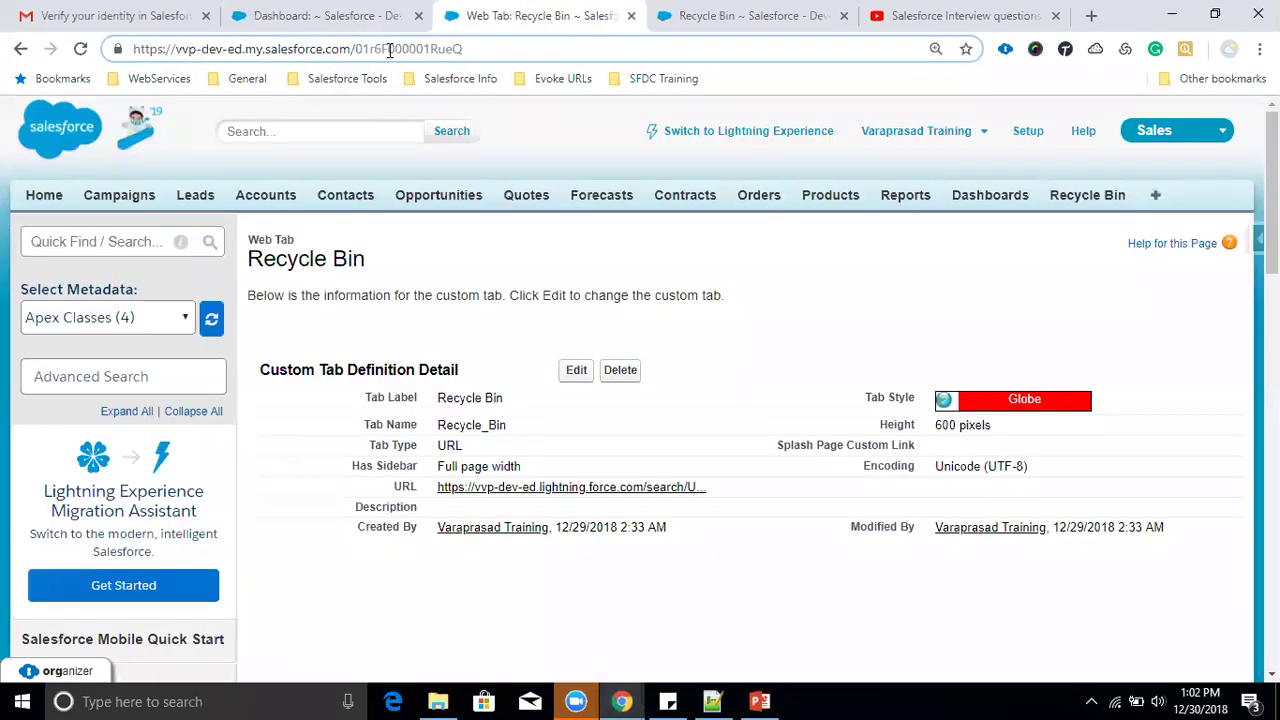
# Compare the Recycle Bin page with its web tab definition, and clear the highlighted page heading
pyautogui.click(724, 16)
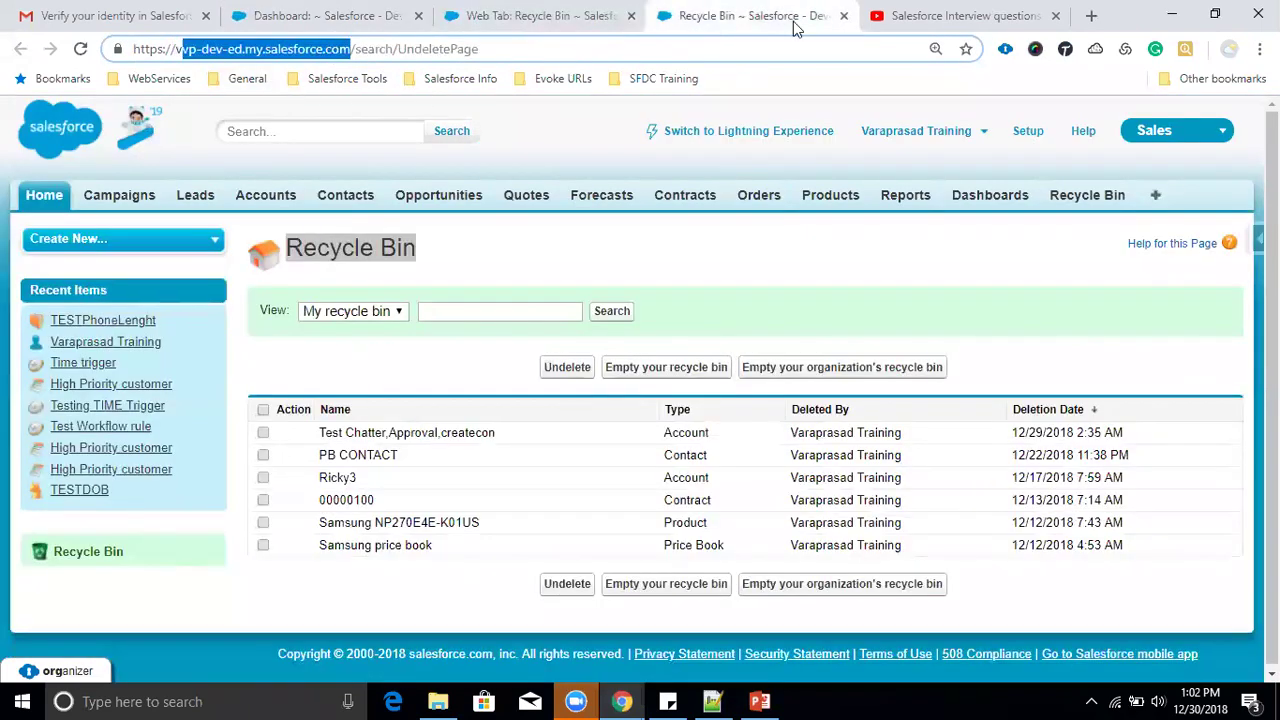
pyautogui.click(318, 57)
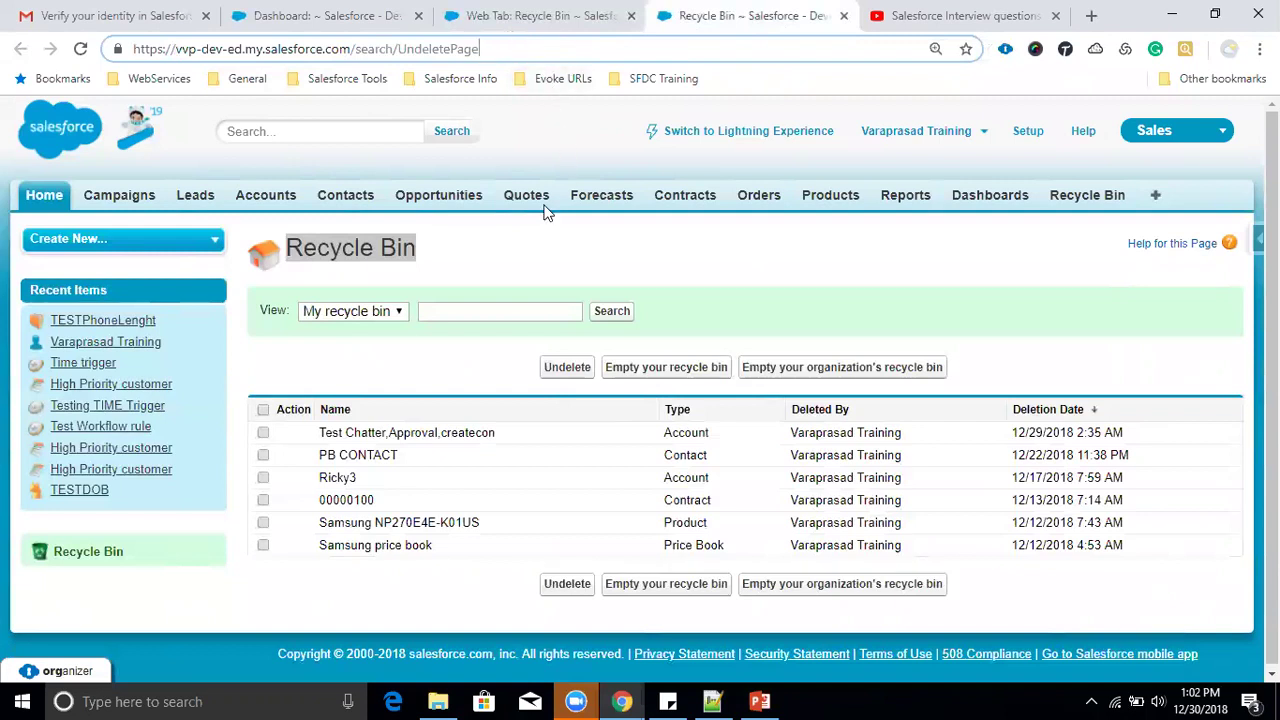
pyautogui.click(515, 15)
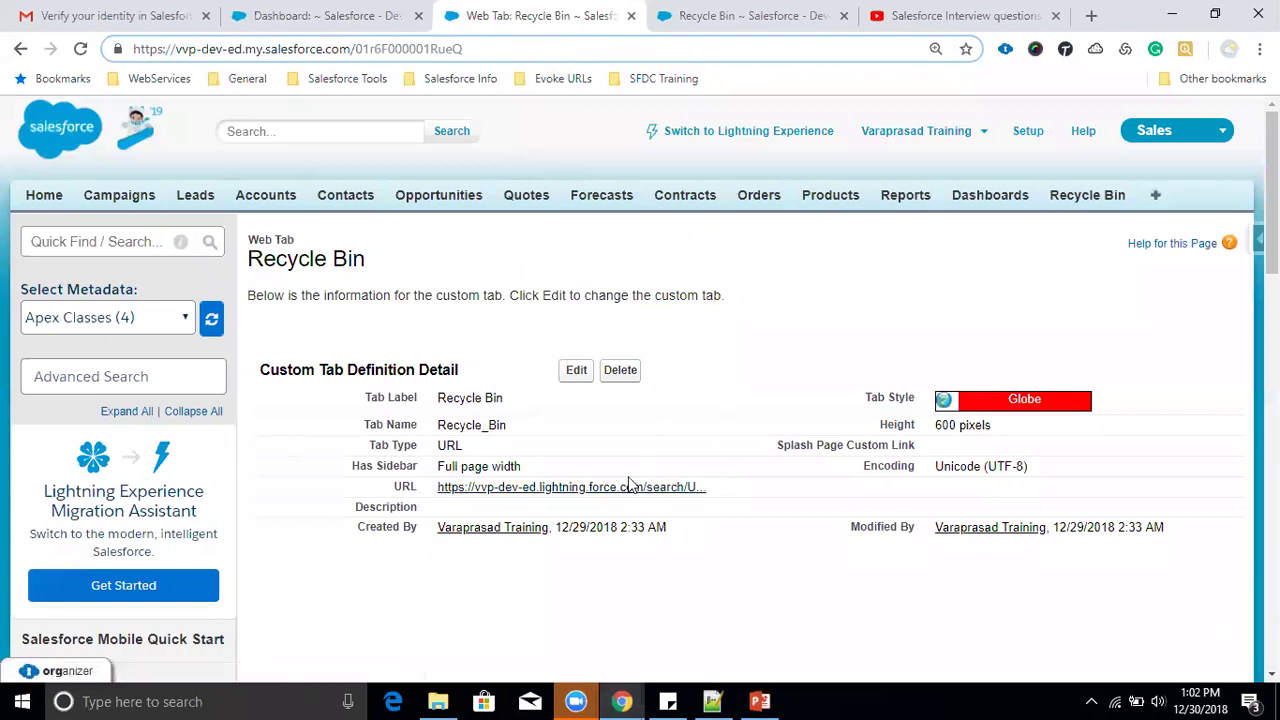
pyautogui.click(746, 17)
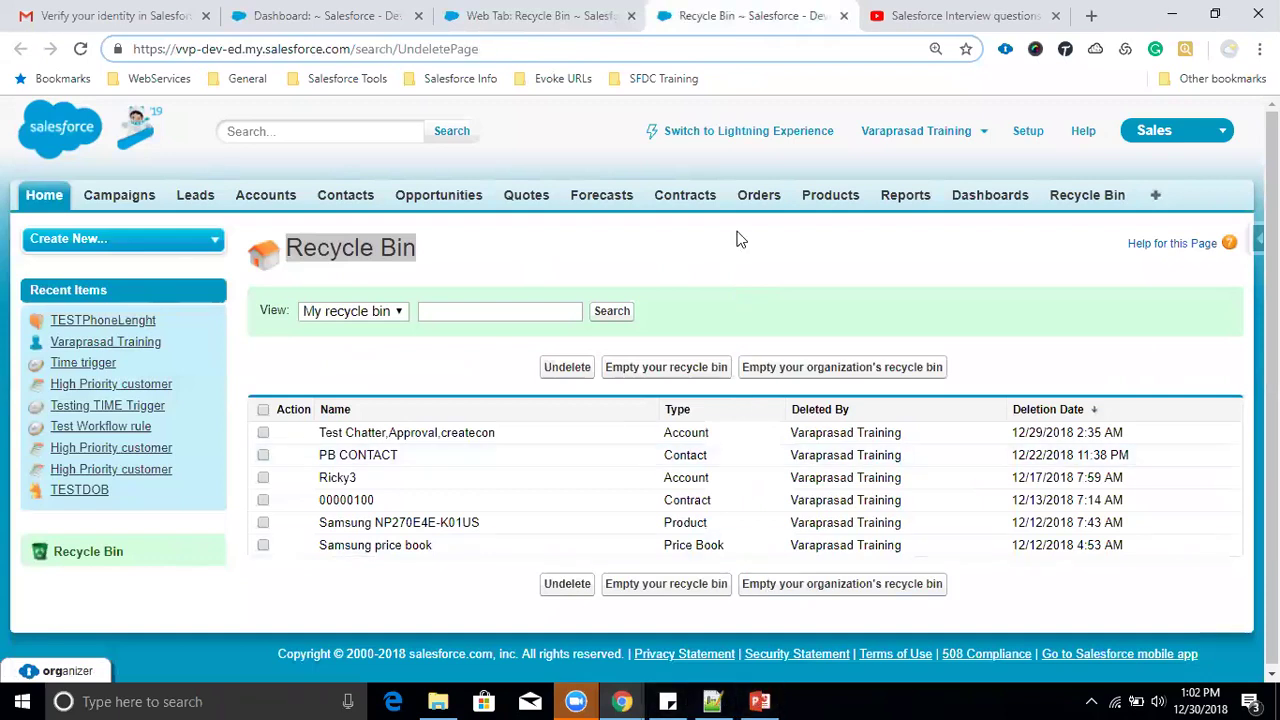
pyautogui.click(686, 246)
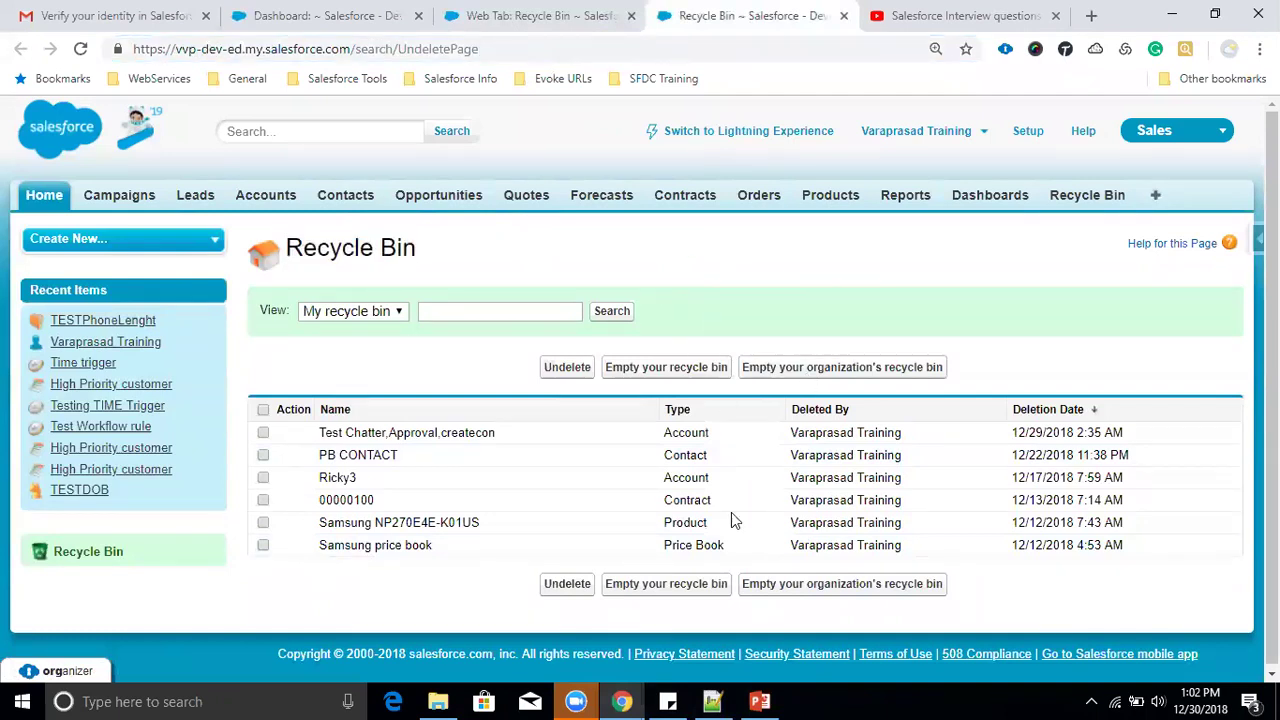
# Switch to the PowerPoint slide and highlight the "Printable view also not available" item, then return to Salesforce Classic
pyautogui.click(760, 701)
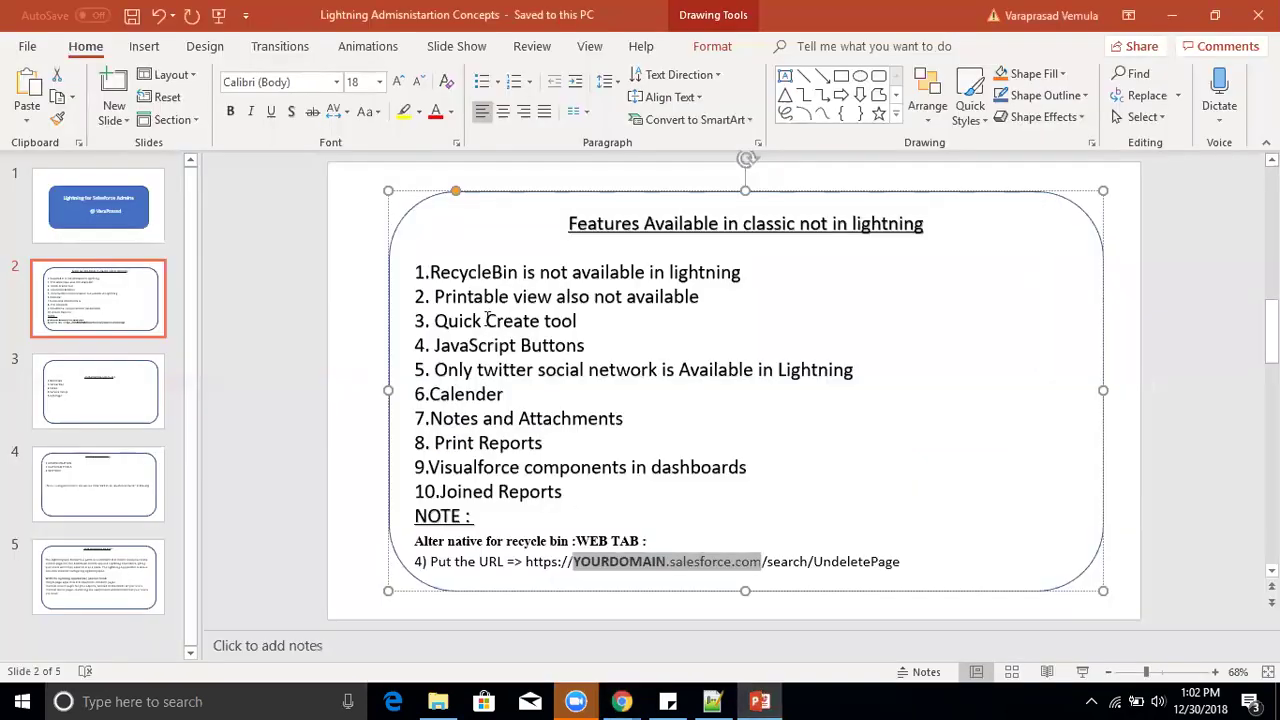
pyautogui.click(456, 296)
pyautogui.moveTo(436, 296); pyautogui.dragTo(712, 296)
pyautogui.click(1172, 15)
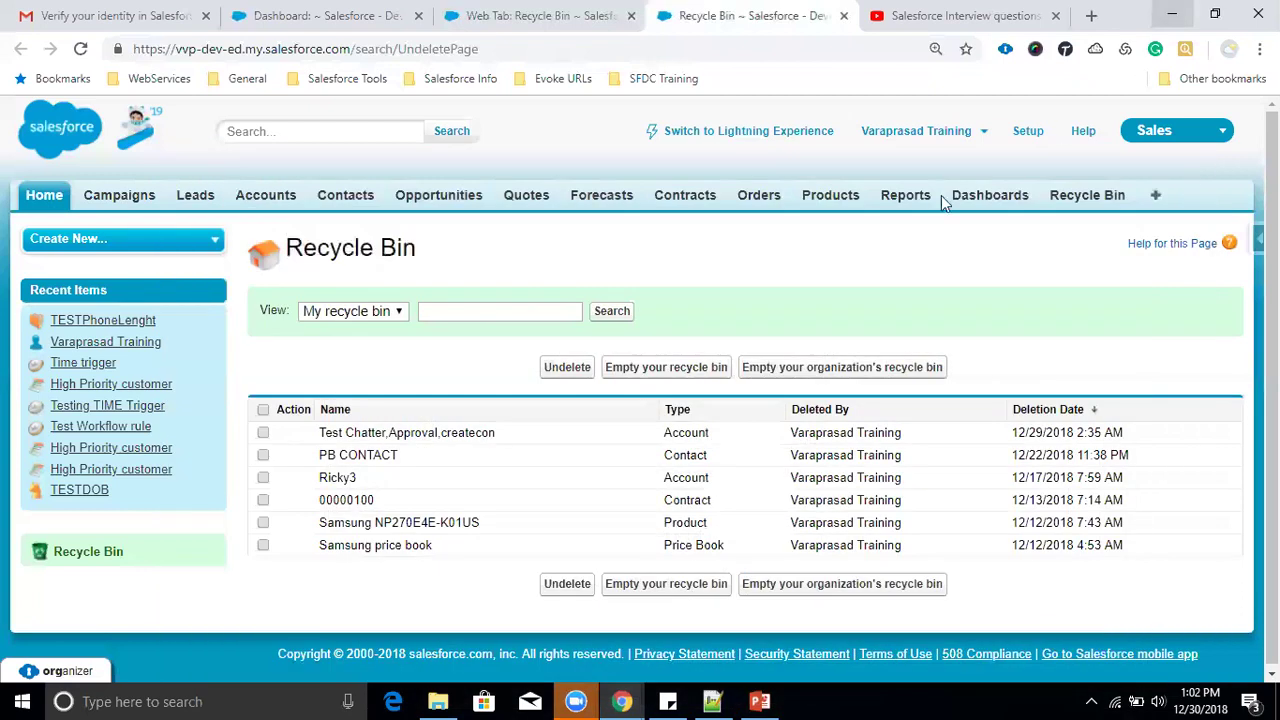
# Open the TESTPhoneLenght account's printable view in Salesforce Classic and review its full contents
pyautogui.click(257, 199)
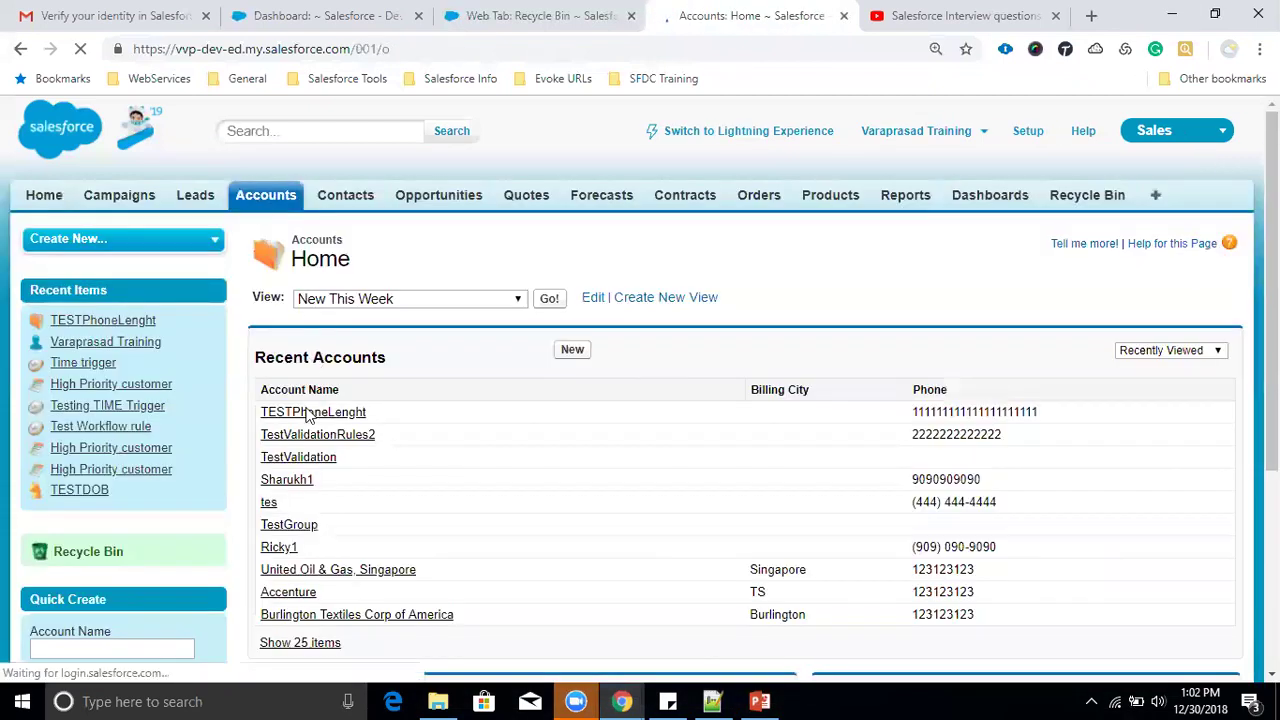
pyautogui.click(310, 414)
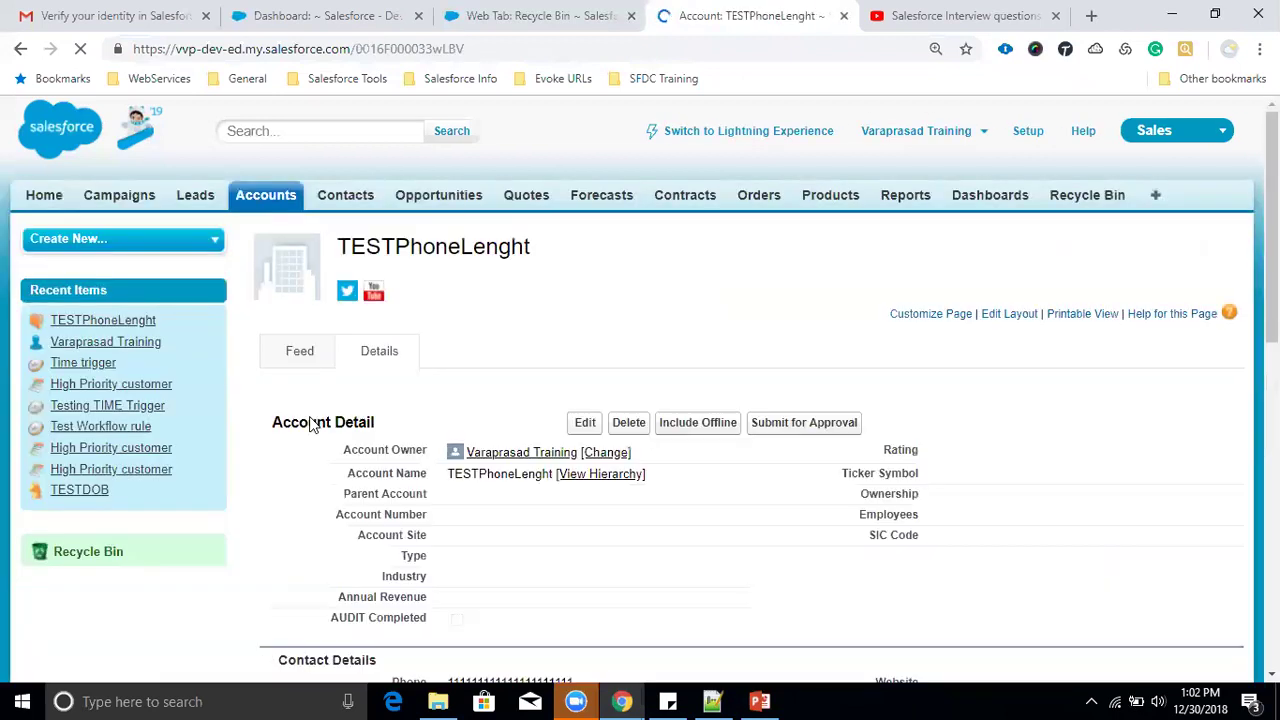
pyautogui.click(1088, 315)
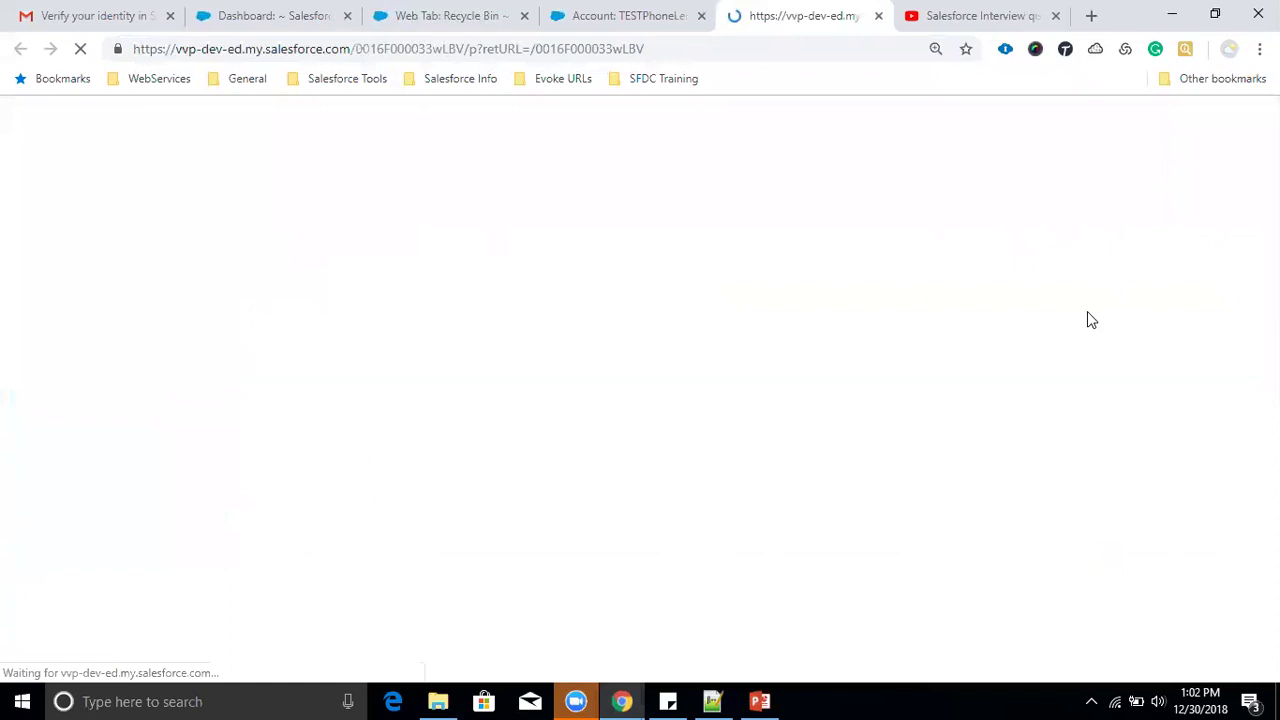
pyautogui.scroll(-8, 241, 338)
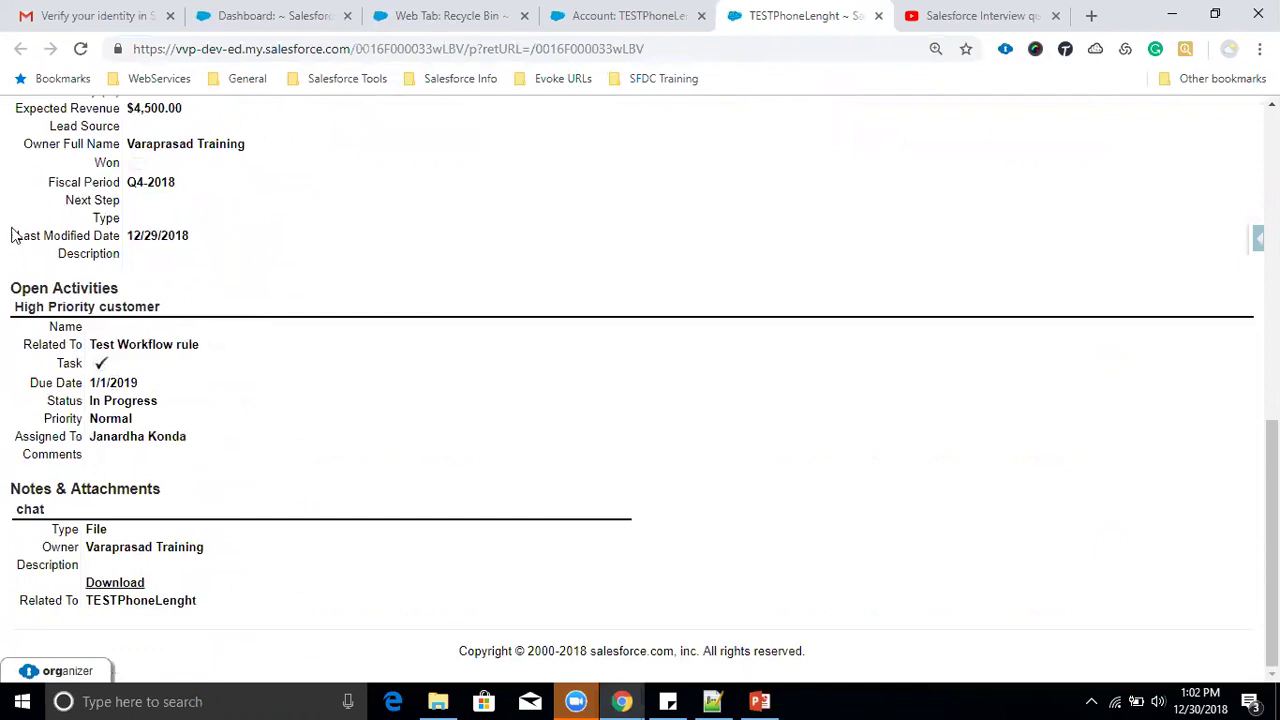
pyautogui.scroll(5, 251, 243)
pyautogui.scroll(3, 665, 310)
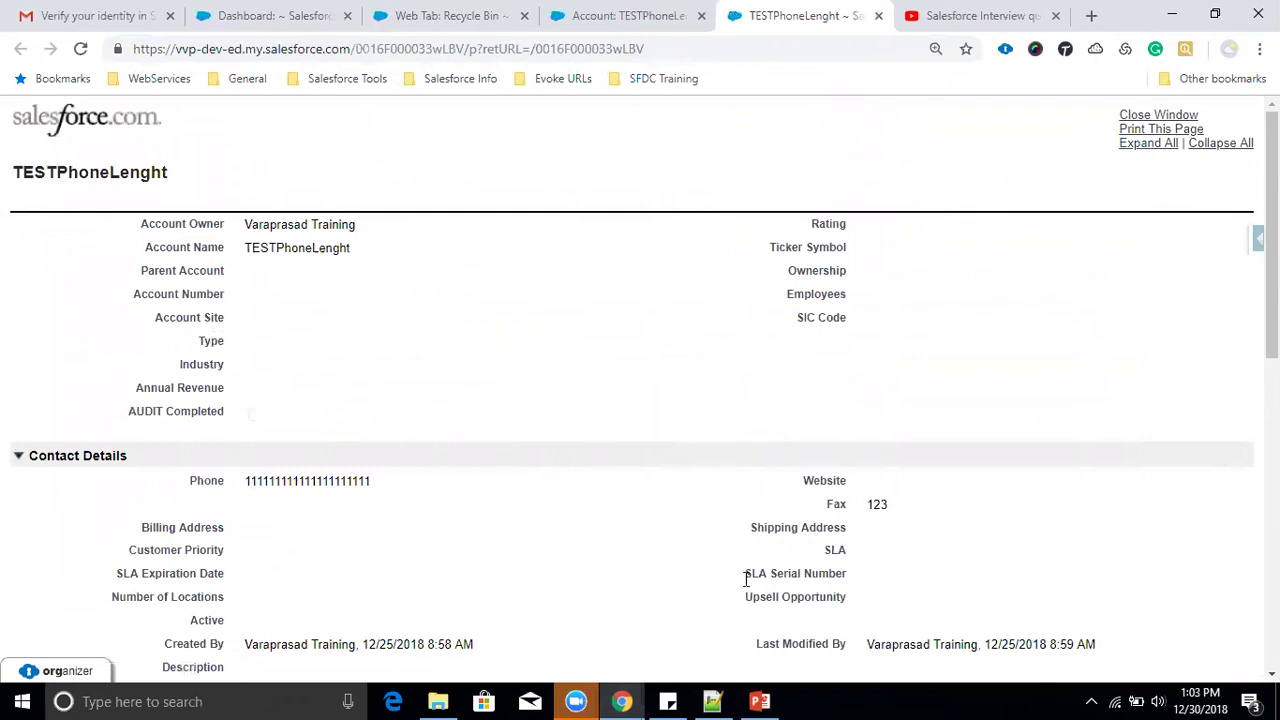
# Open the first recently viewed lead in Lightning and check its additional actions for a printable view option
pyautogui.click(622, 701)
pyautogui.click(729, 637)
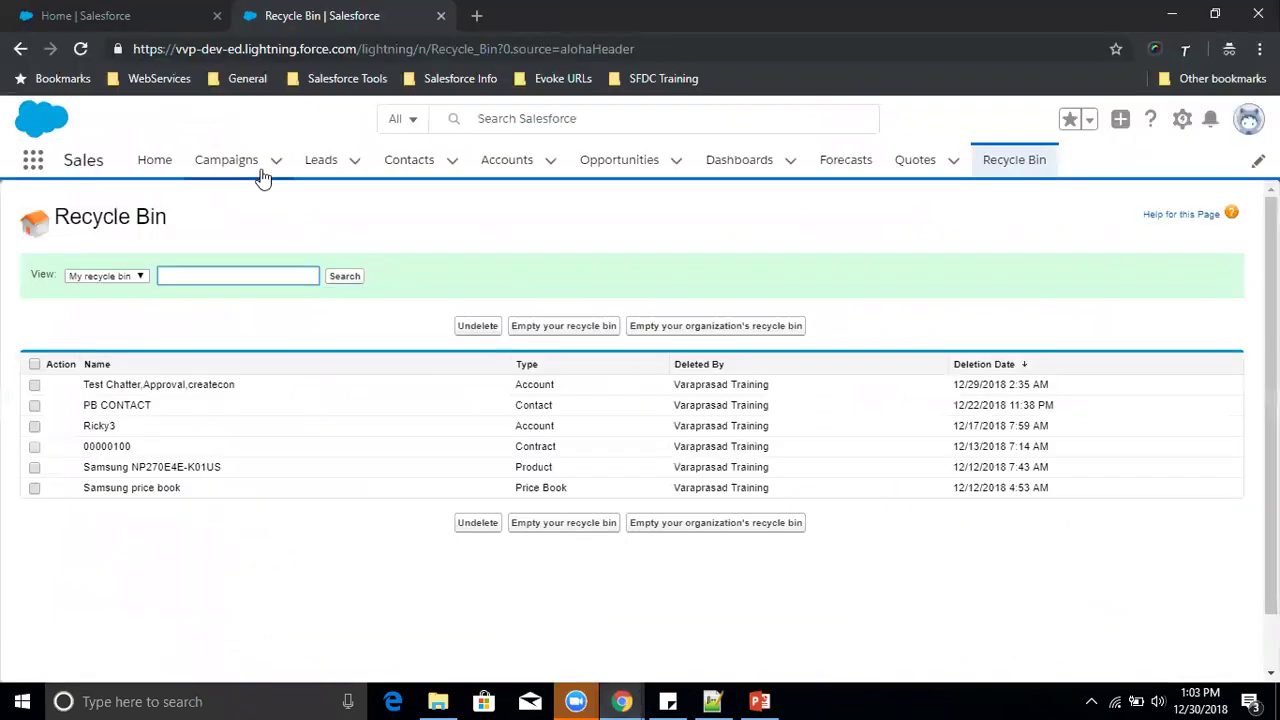
pyautogui.click(320, 161)
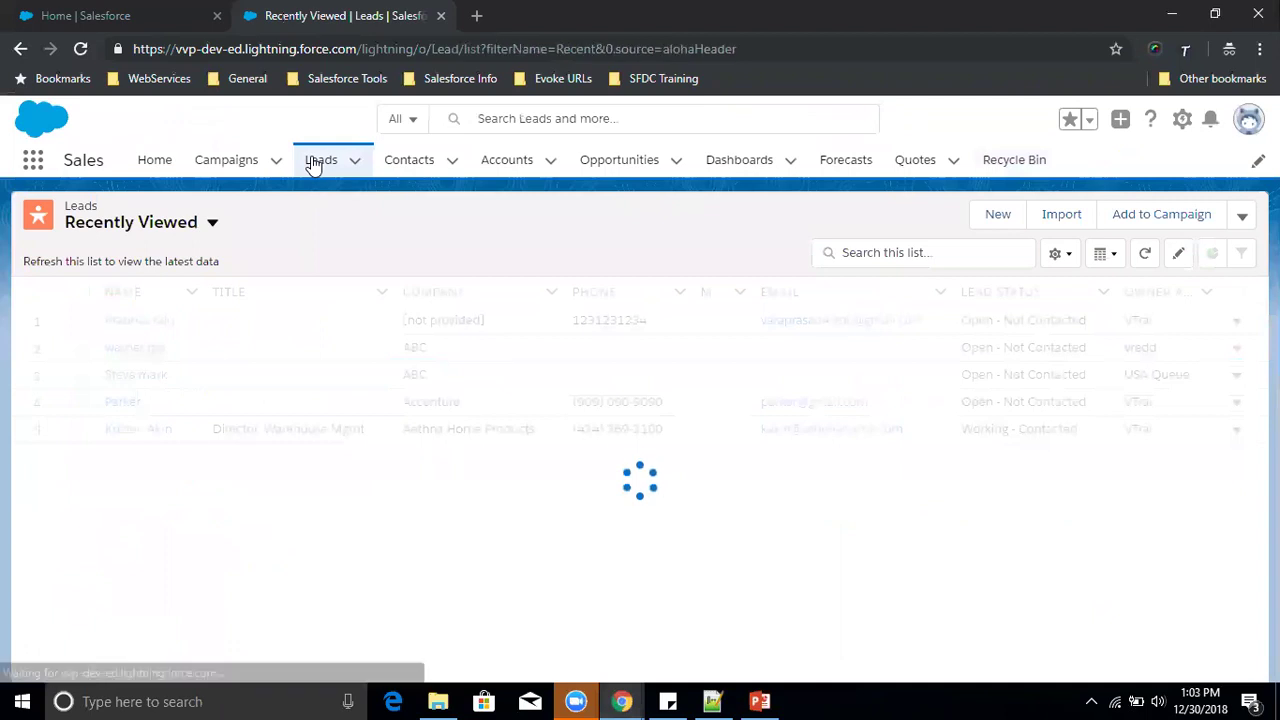
pyautogui.click(127, 322)
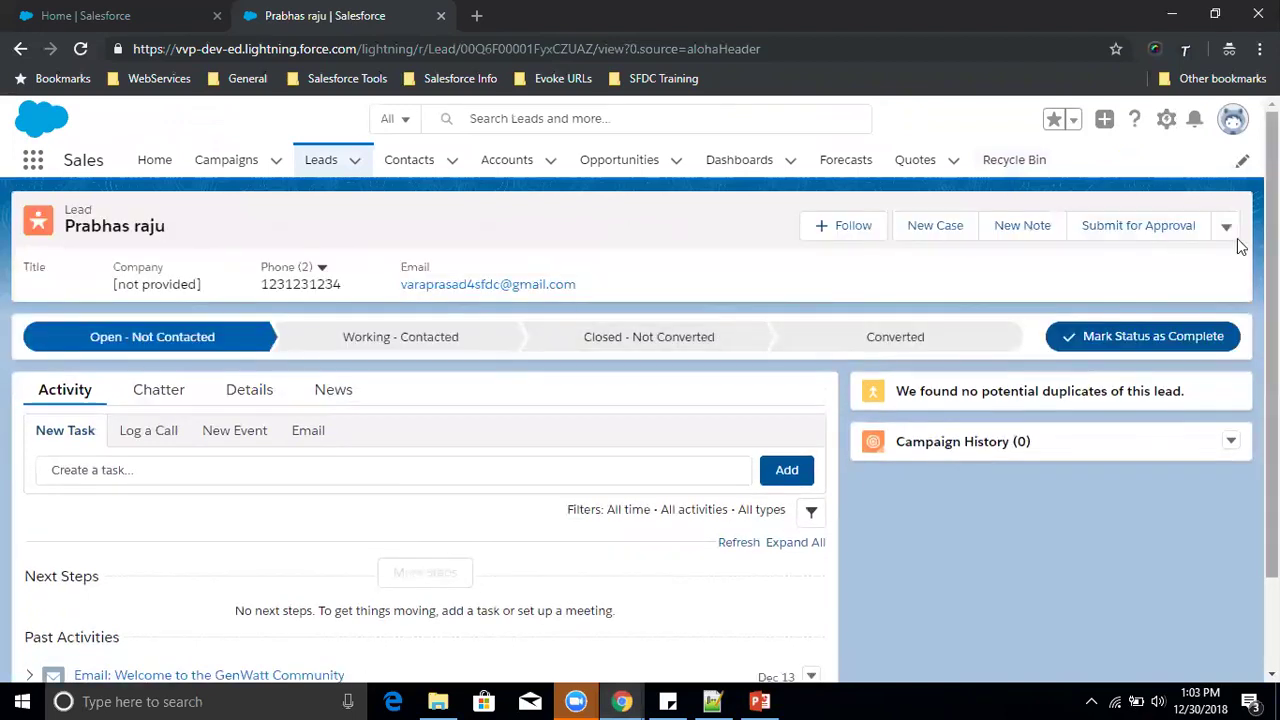
pyautogui.click(1227, 235)
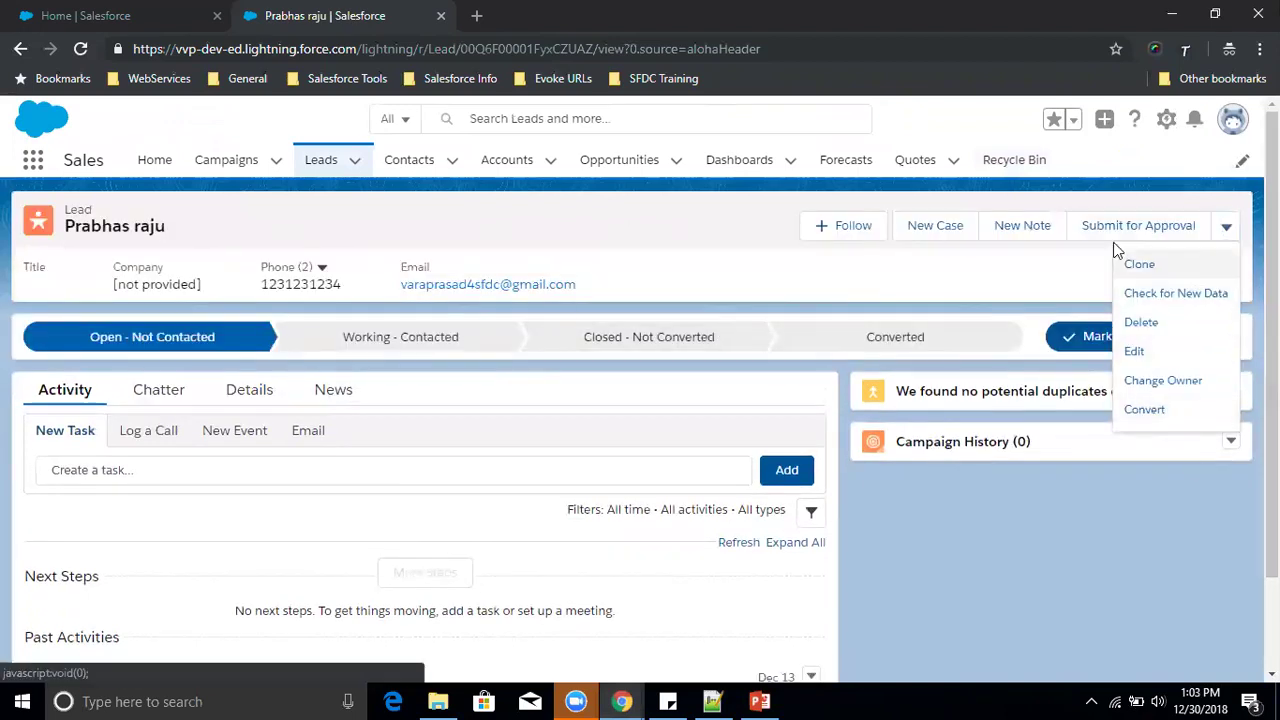
pyautogui.click(585, 237)
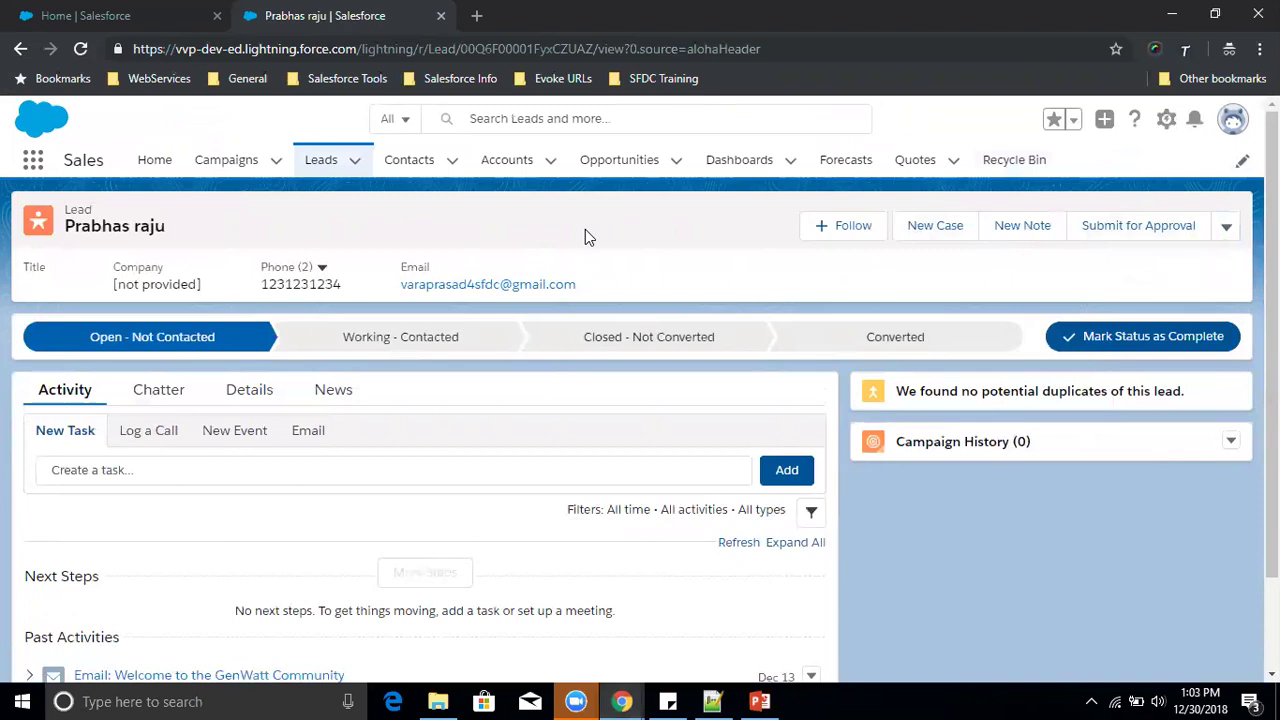
# Return to the PowerPoint slide and highlight the "Quick Create tool" item
pyautogui.hotkey('alt', 'Tab')
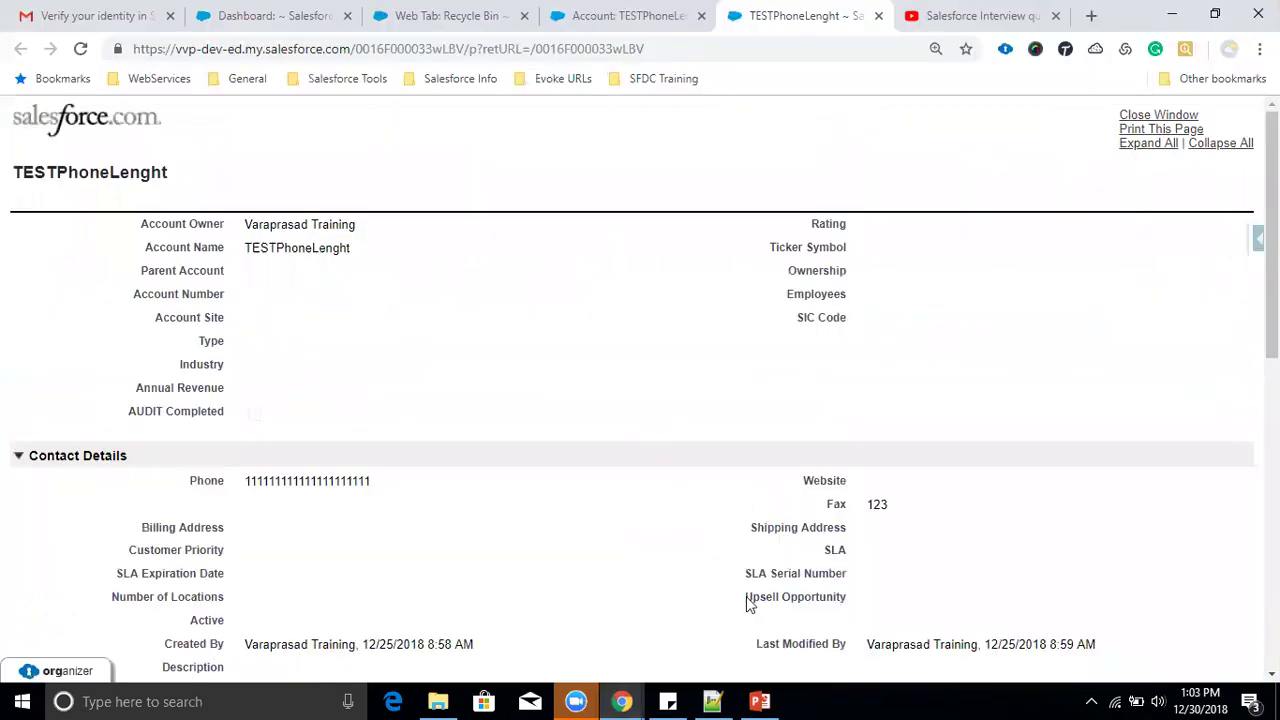
pyautogui.hotkey('alt', 'Tab')
pyautogui.moveTo(584, 322); pyautogui.dragTo(436, 323)
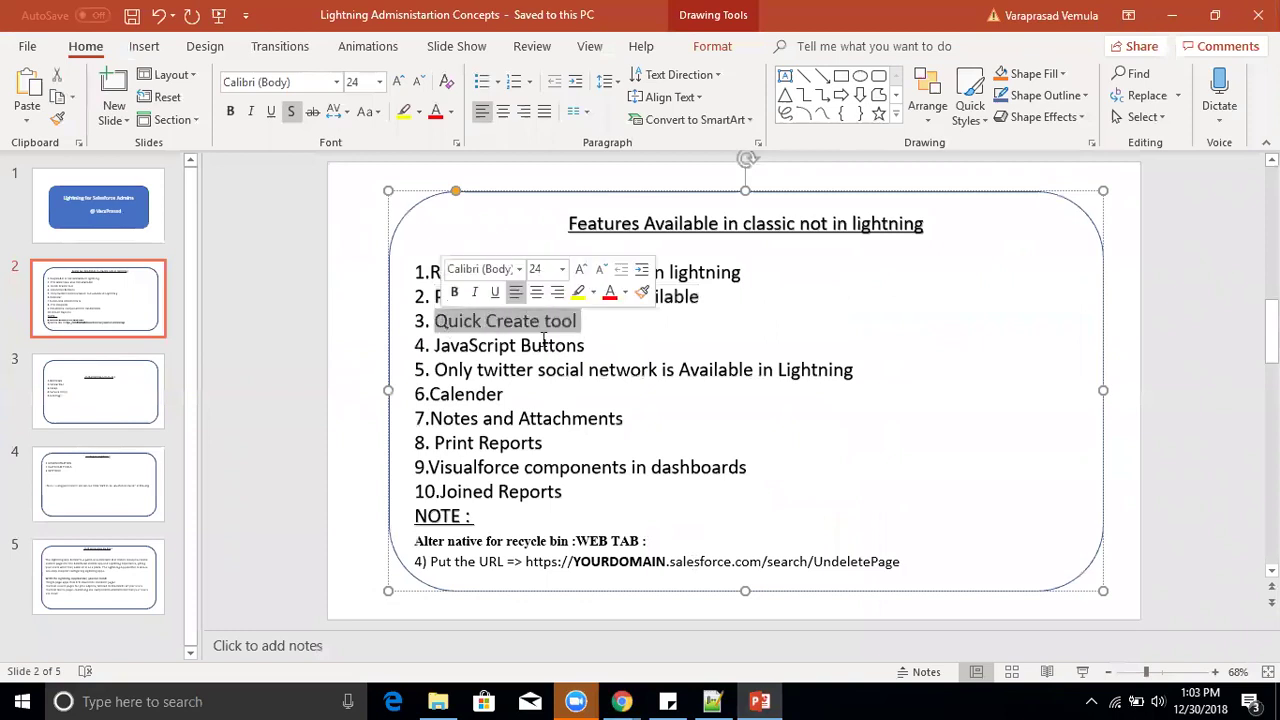
pyautogui.click(1172, 14)
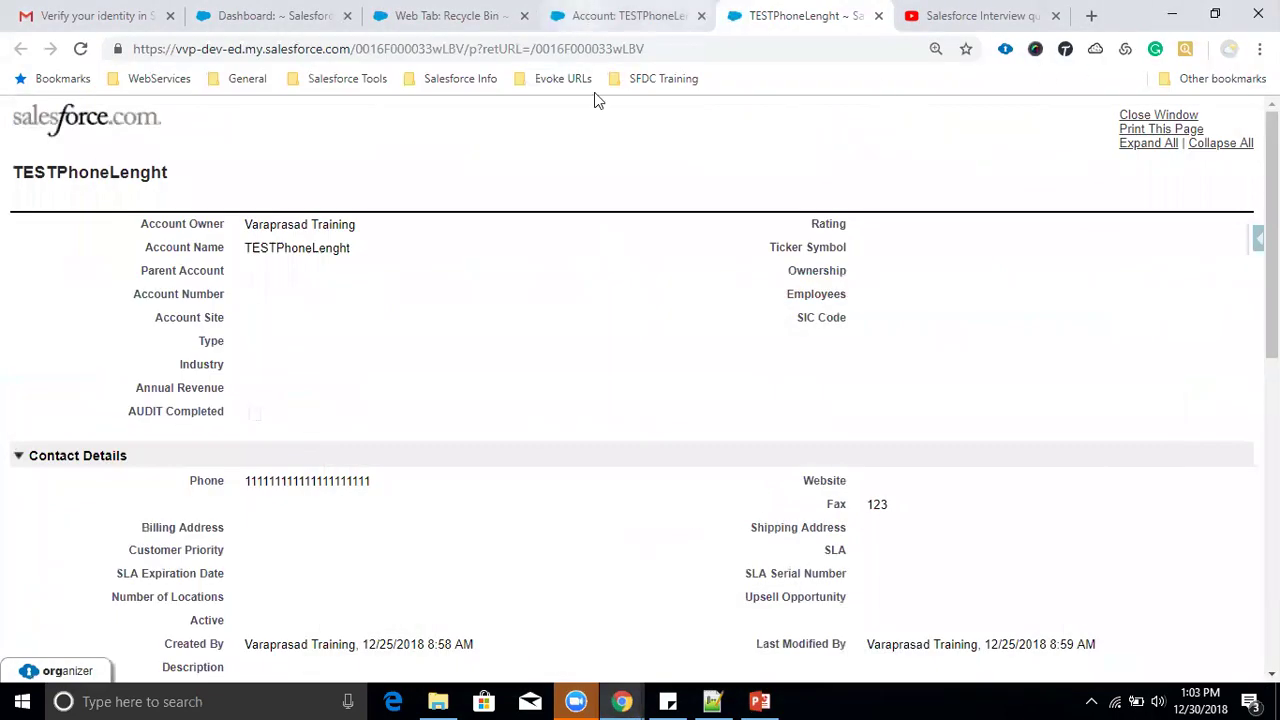
# From the TESTPhoneLenght account page in Classic, show the record types available under Create New and open a new account form
pyautogui.click(607, 17)
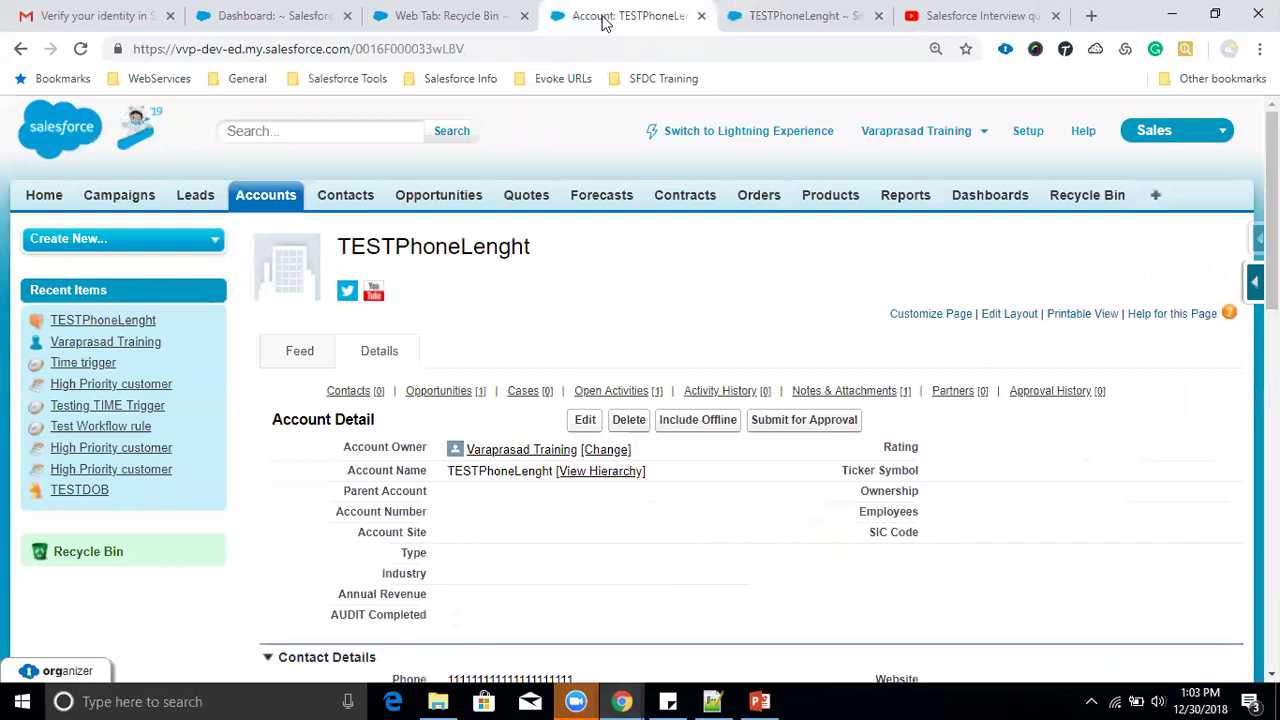
pyautogui.click(139, 245)
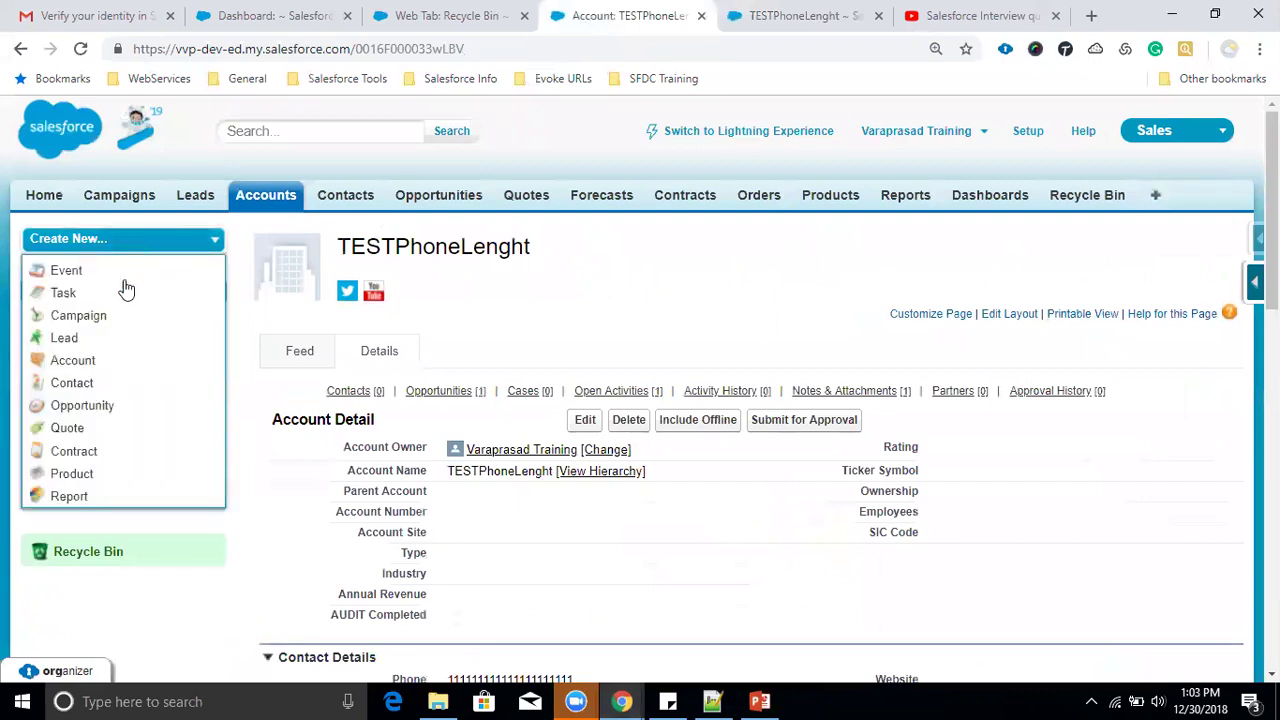
pyautogui.click(100, 361)
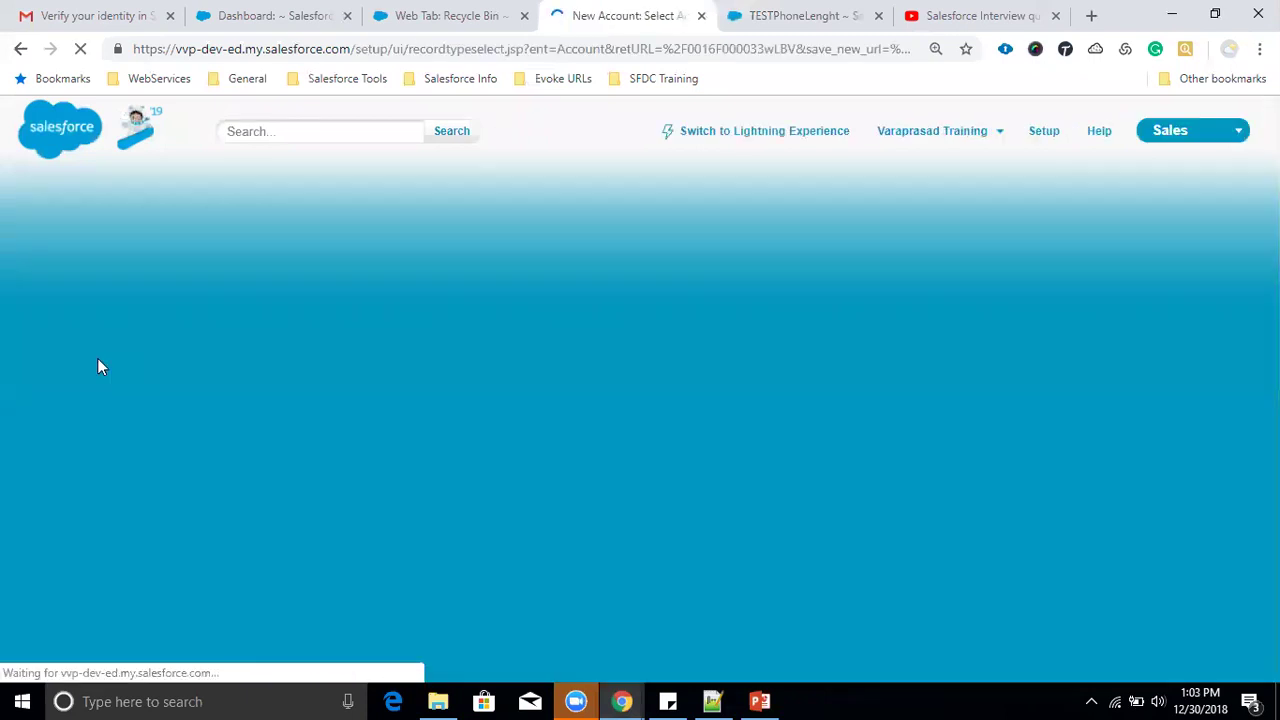
pyautogui.click(593, 431)
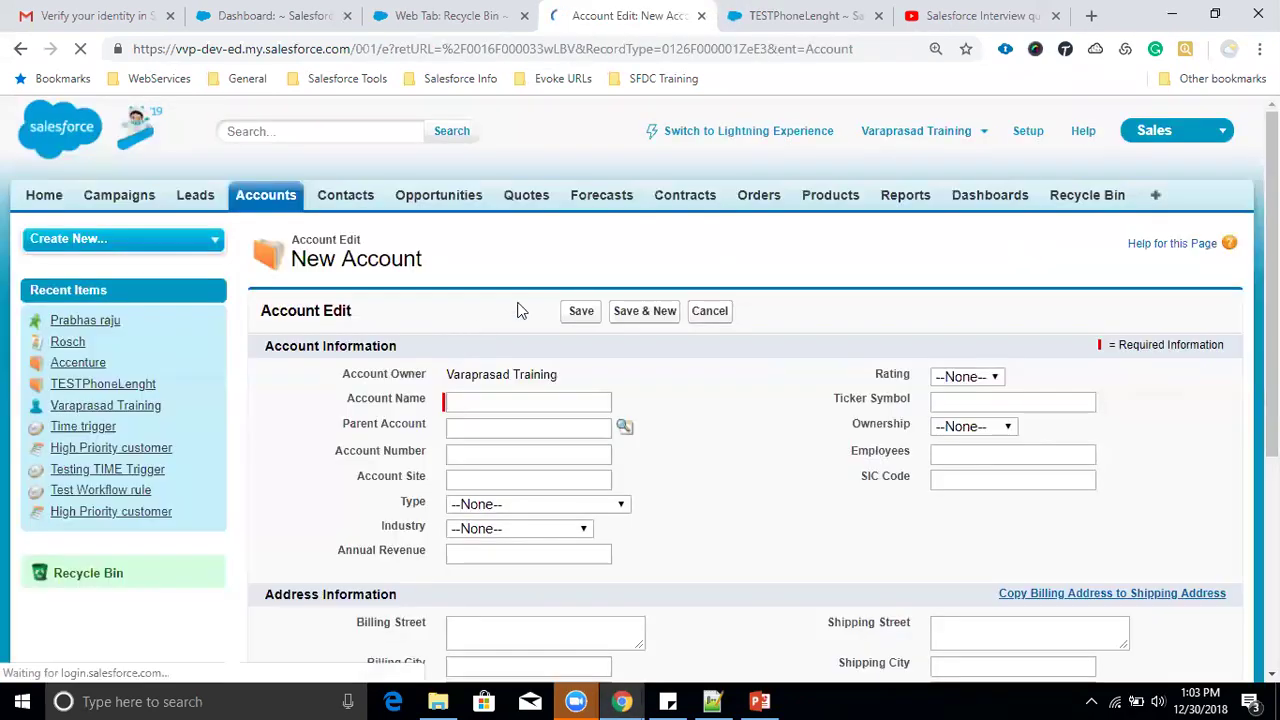
# Open the Opportunities home page in Classic and highlight the Quick Create form's fields
pyautogui.click(428, 198)
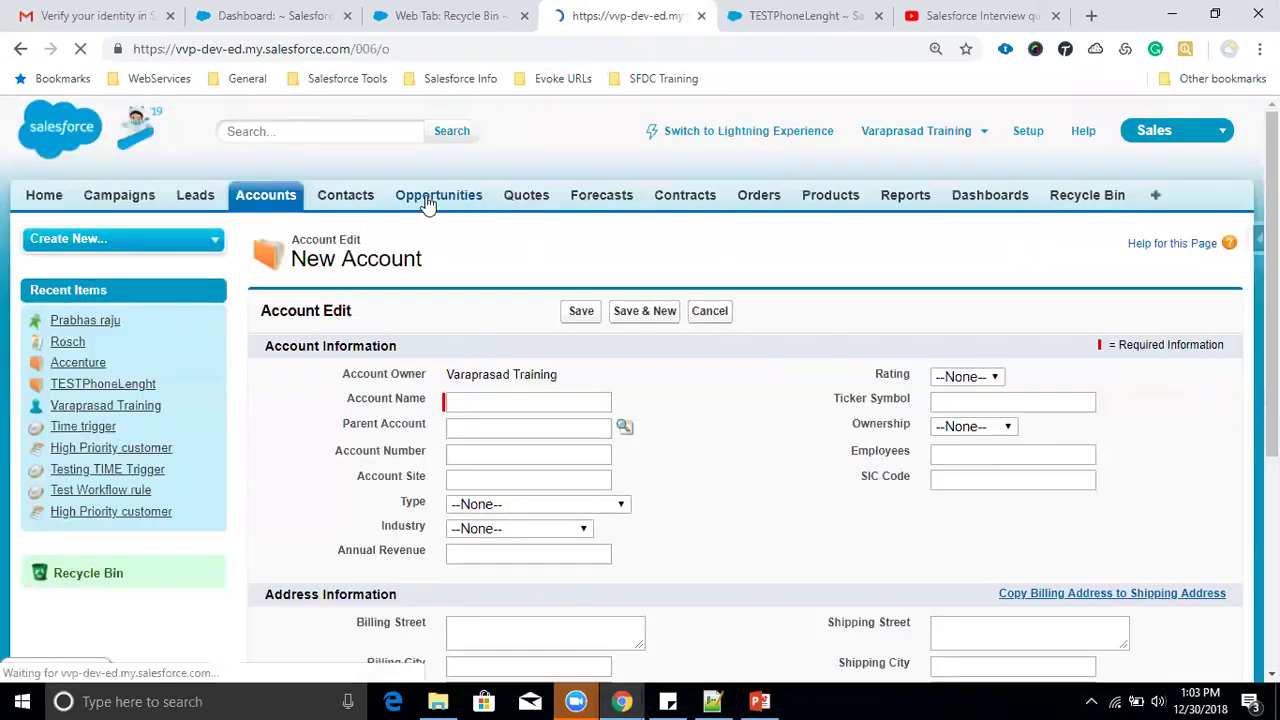
pyautogui.scroll(-1, 122, 578)
pyautogui.scroll(-3, 122, 572)
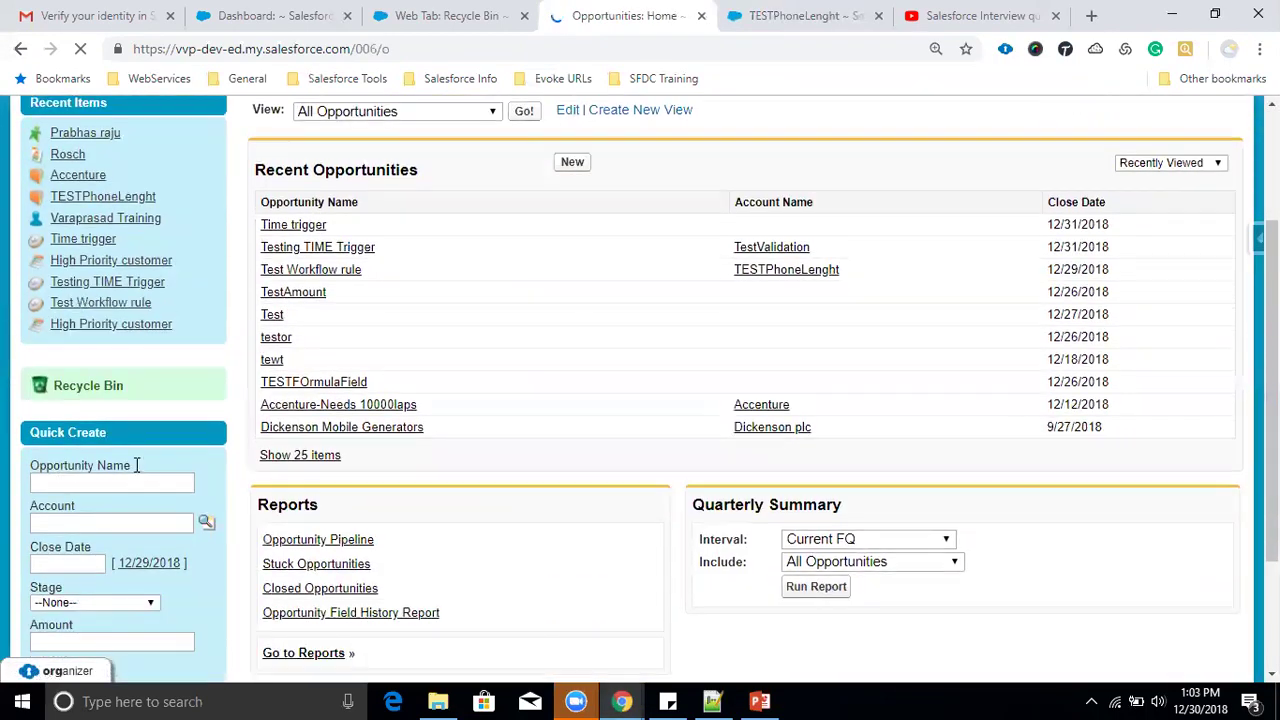
pyautogui.moveTo(128, 262); pyautogui.dragTo(14, 262)
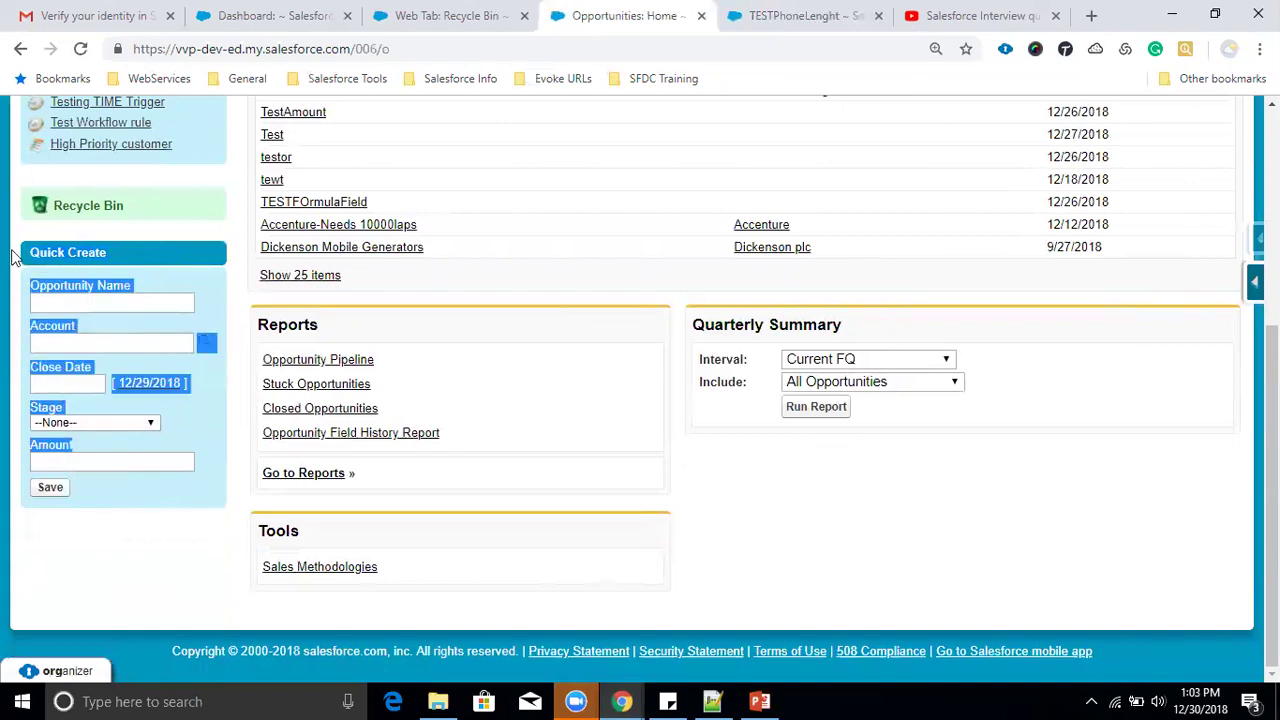
pyautogui.scroll(3, 86, 305)
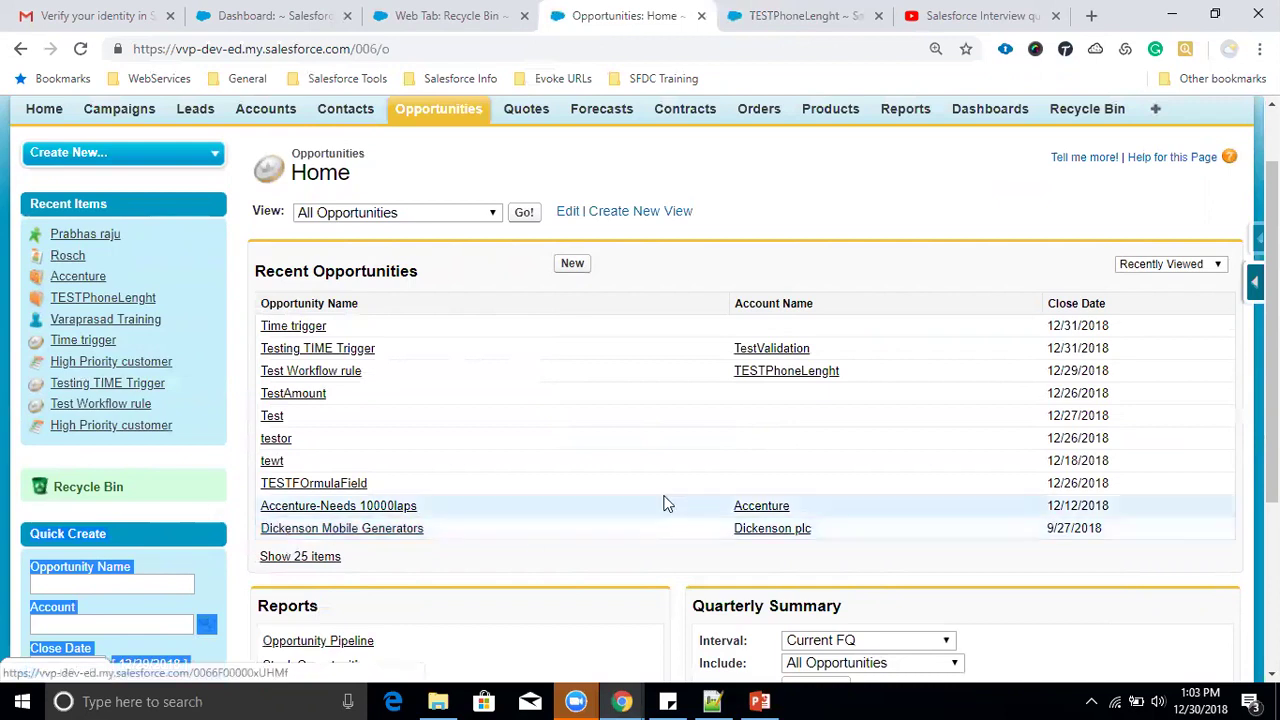
# Switch to the PowerPoint slide and highlight the "JavaScript Buttons" item
pyautogui.click(760, 700)
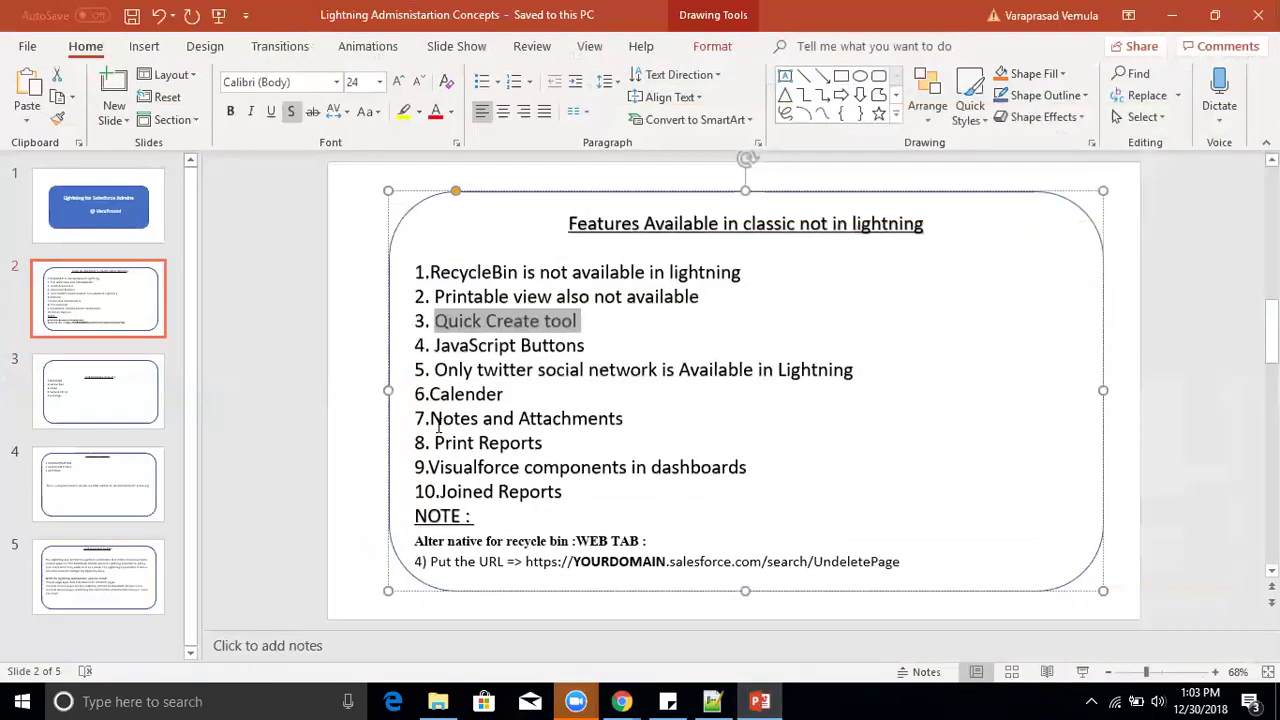
pyautogui.click(501, 345)
pyautogui.moveTo(594, 345); pyautogui.dragTo(440, 350)
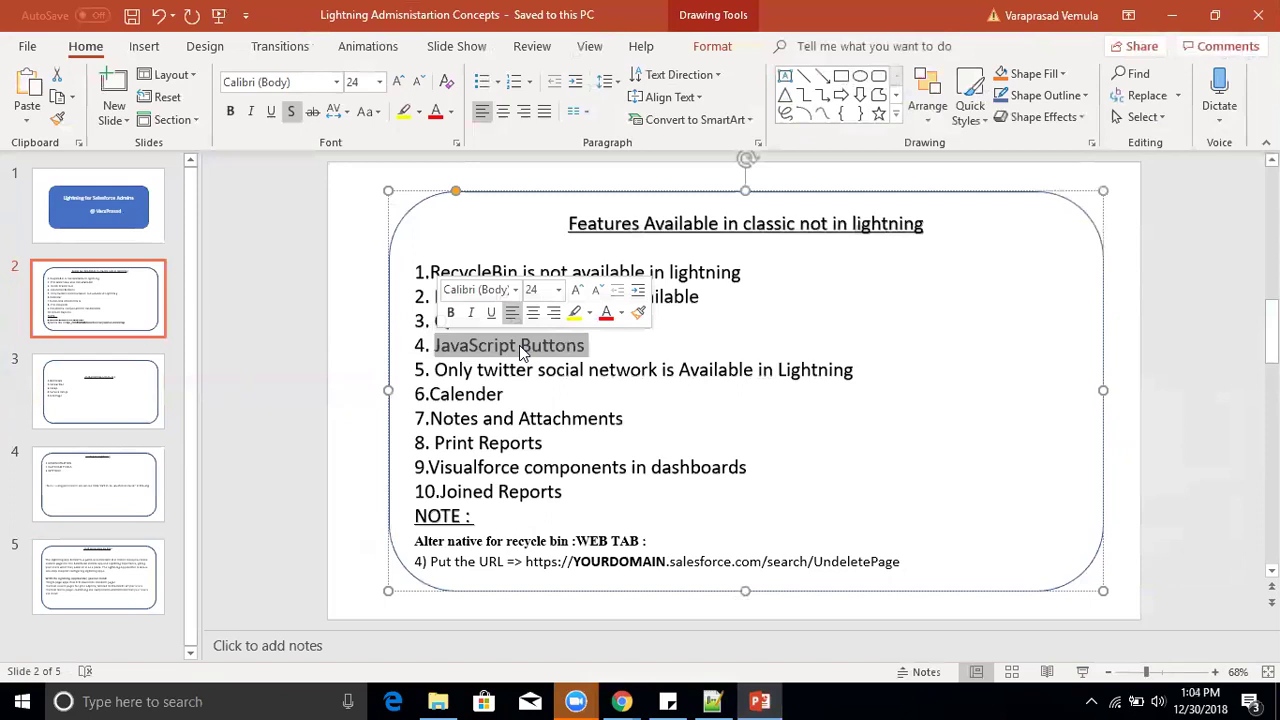
# Highlight the "Only twitter social network is Available in Lightning" item on the slide, including the word "twitter"
pyautogui.click(600, 346)
pyautogui.moveTo(436, 369); pyautogui.dragTo(809, 370)
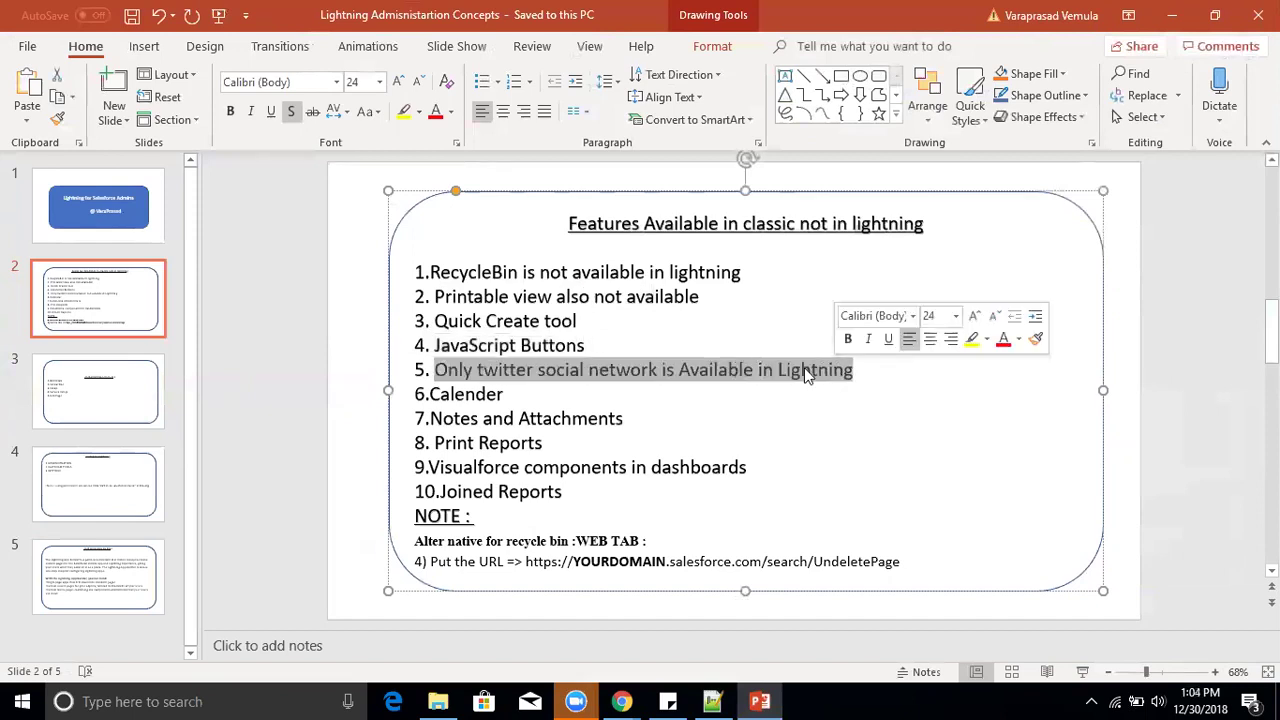
pyautogui.doubleClick(507, 370)
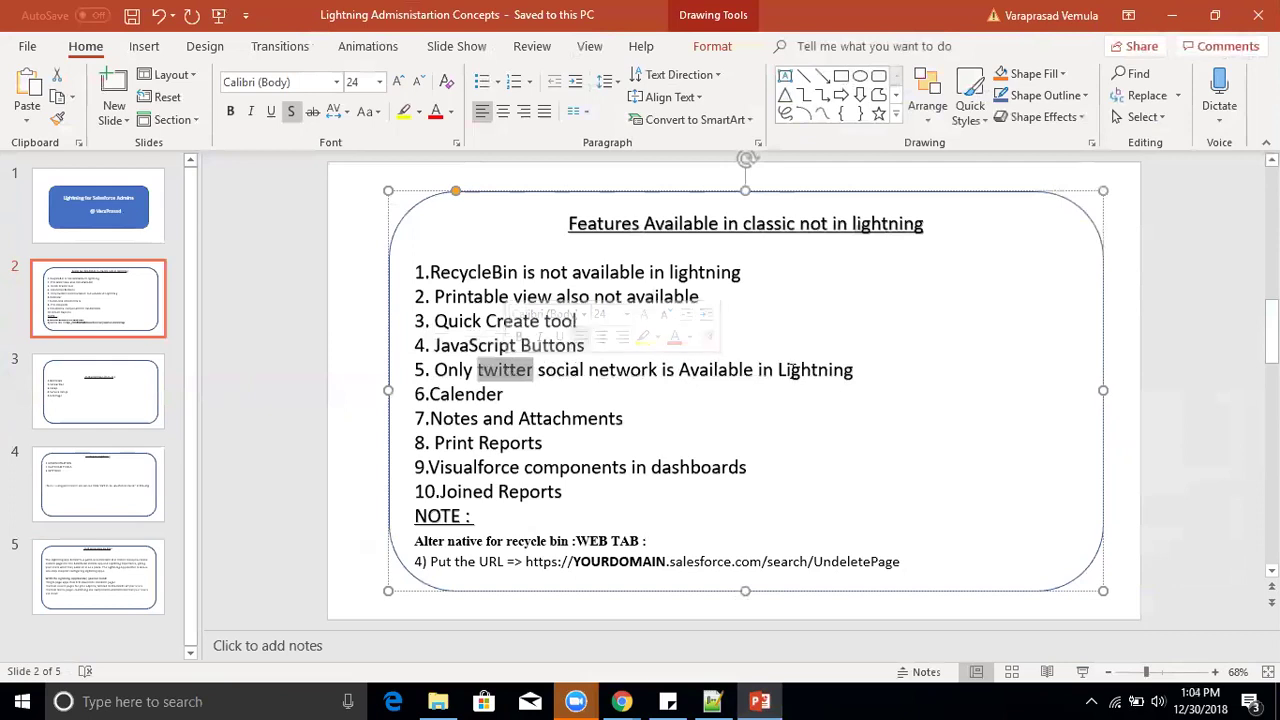
# Switch to Salesforce Classic in Chrome, open the Time trigger opportunity and look through its feed, details and related lists
pyautogui.click(1185, 14)
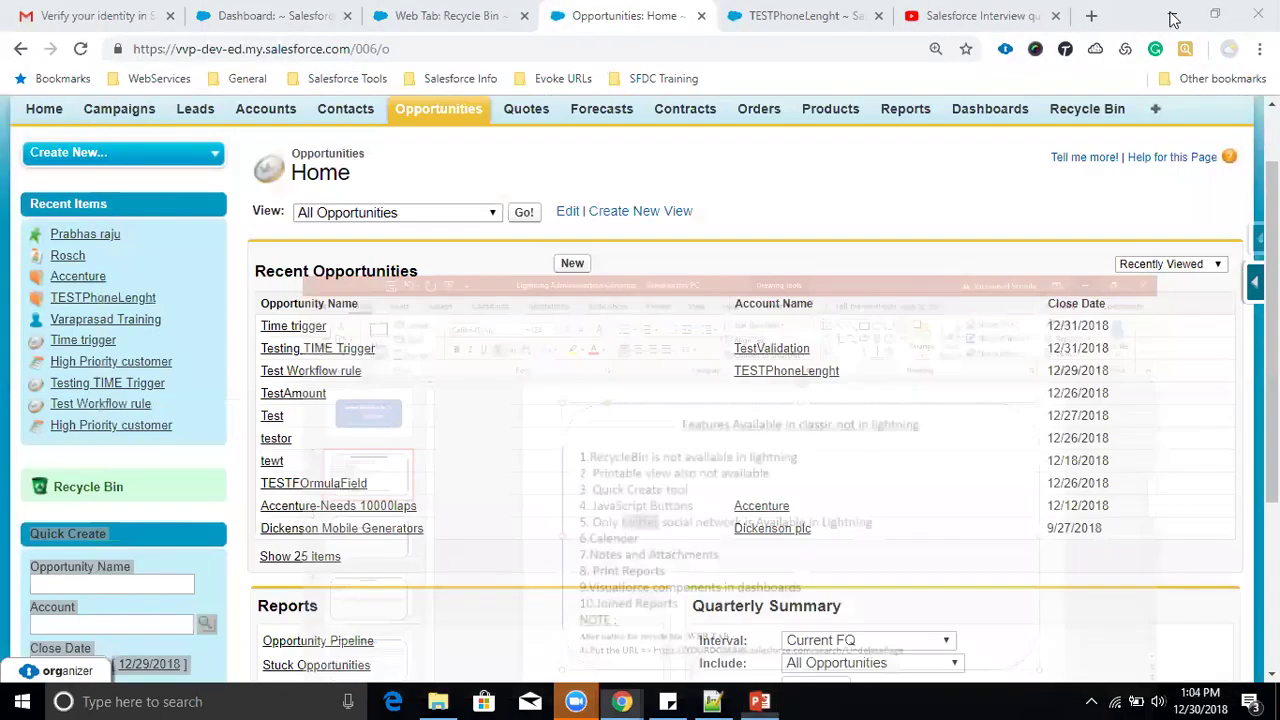
pyautogui.click(312, 331)
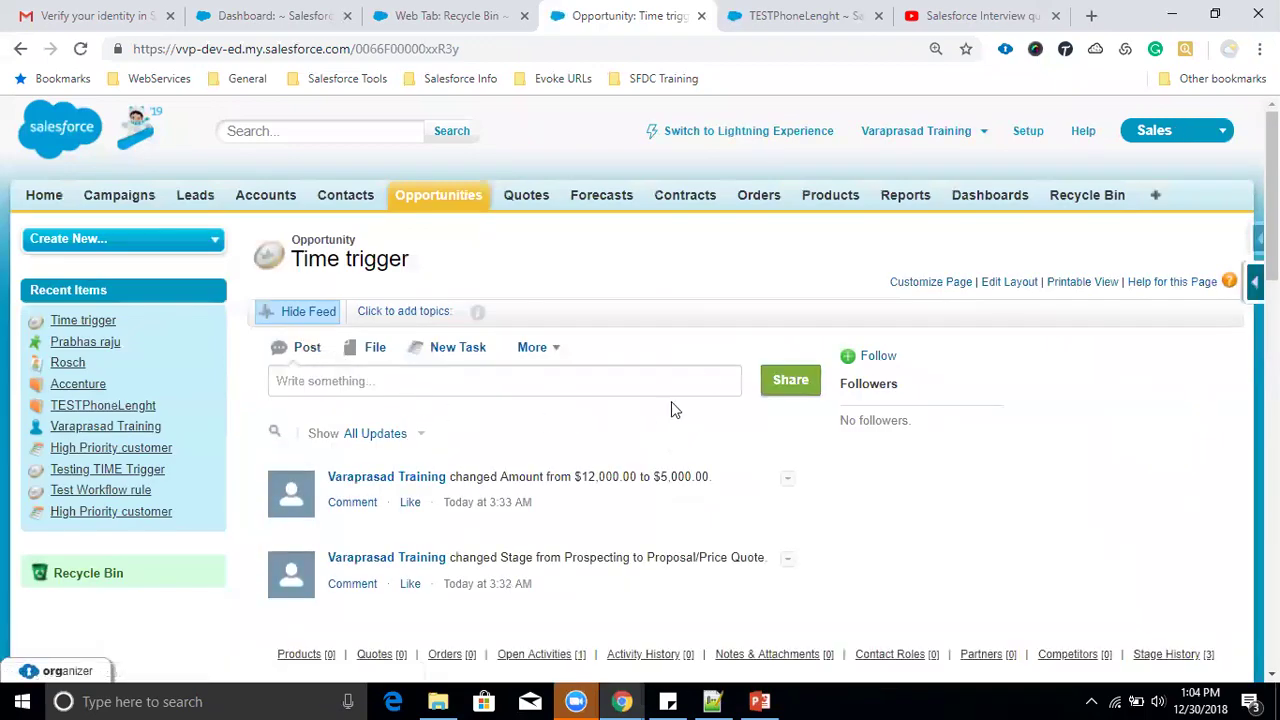
pyautogui.scroll(-4, 713, 398)
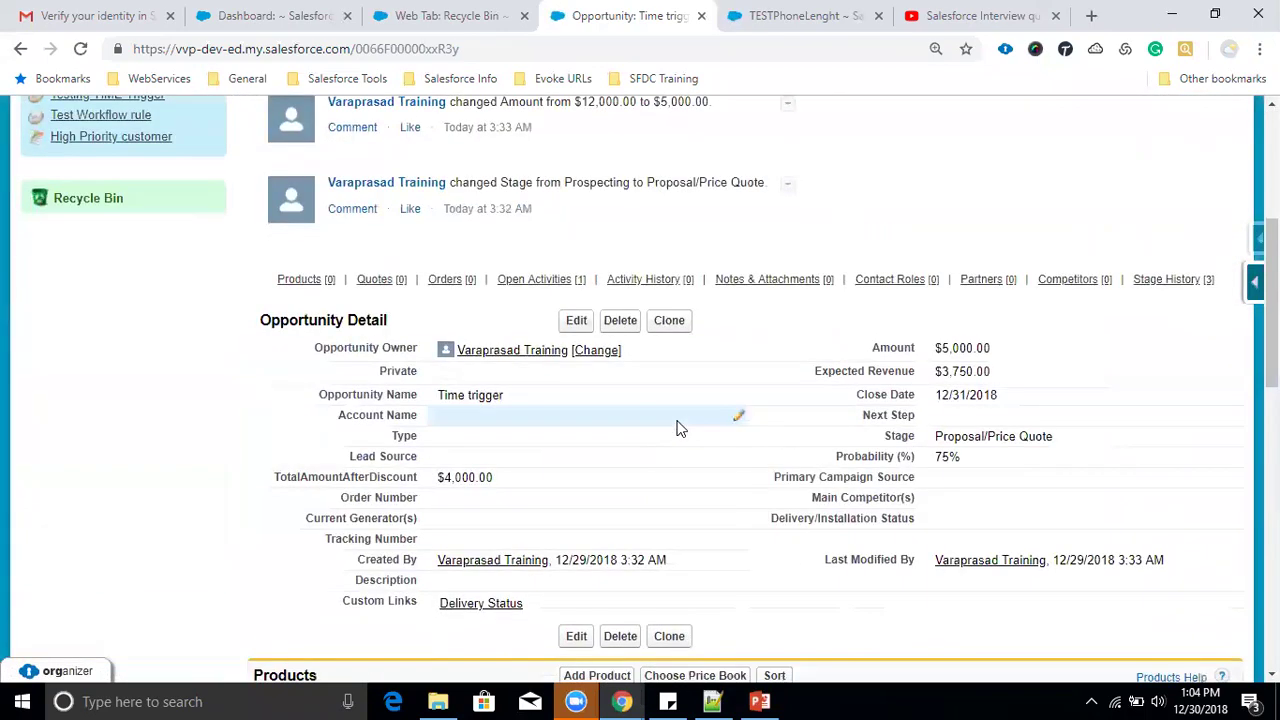
pyautogui.scroll(-5, 677, 428)
pyautogui.scroll(9, 677, 428)
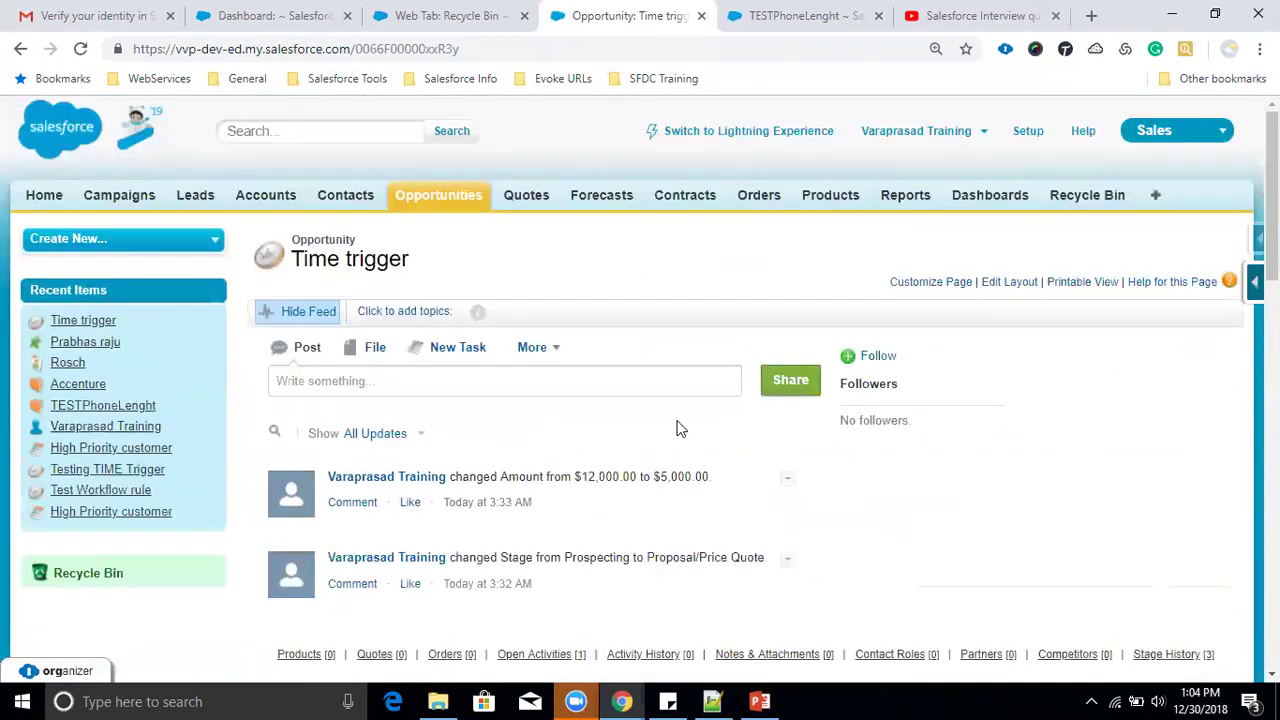
# Open the Accenture account in Classic to show the social network icons beside the account name
pyautogui.click(268, 200)
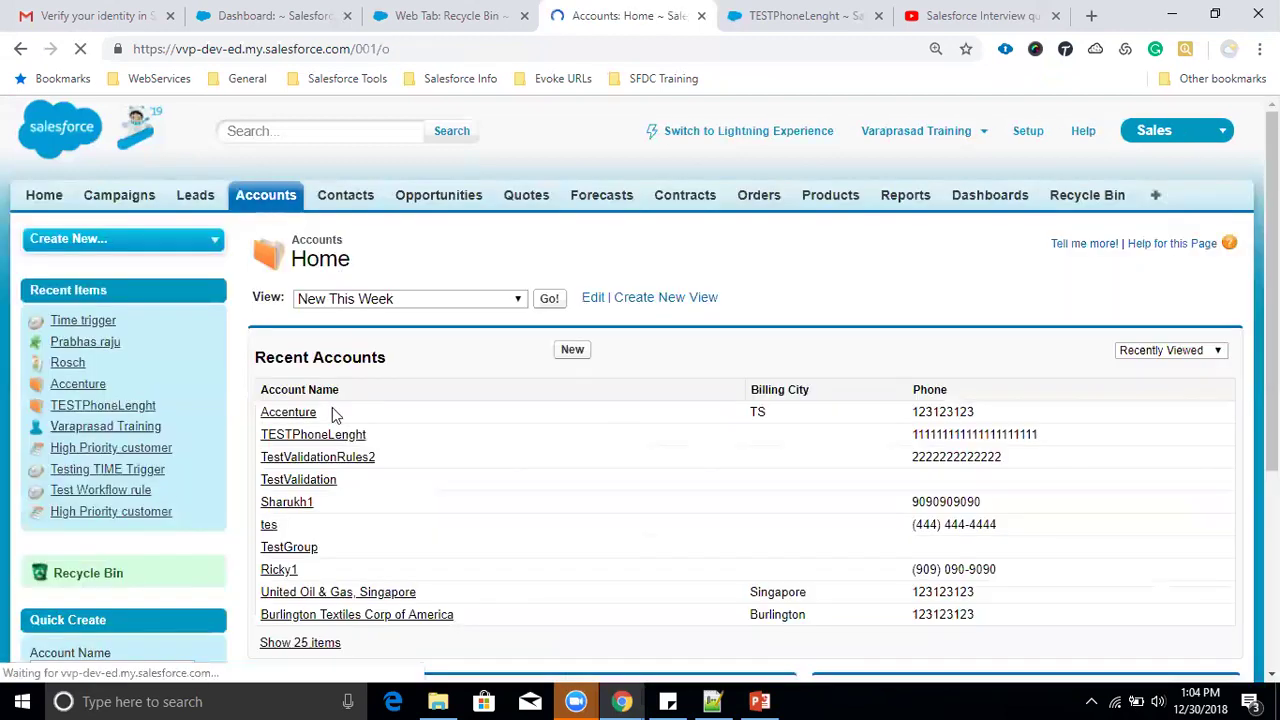
pyautogui.click(290, 413)
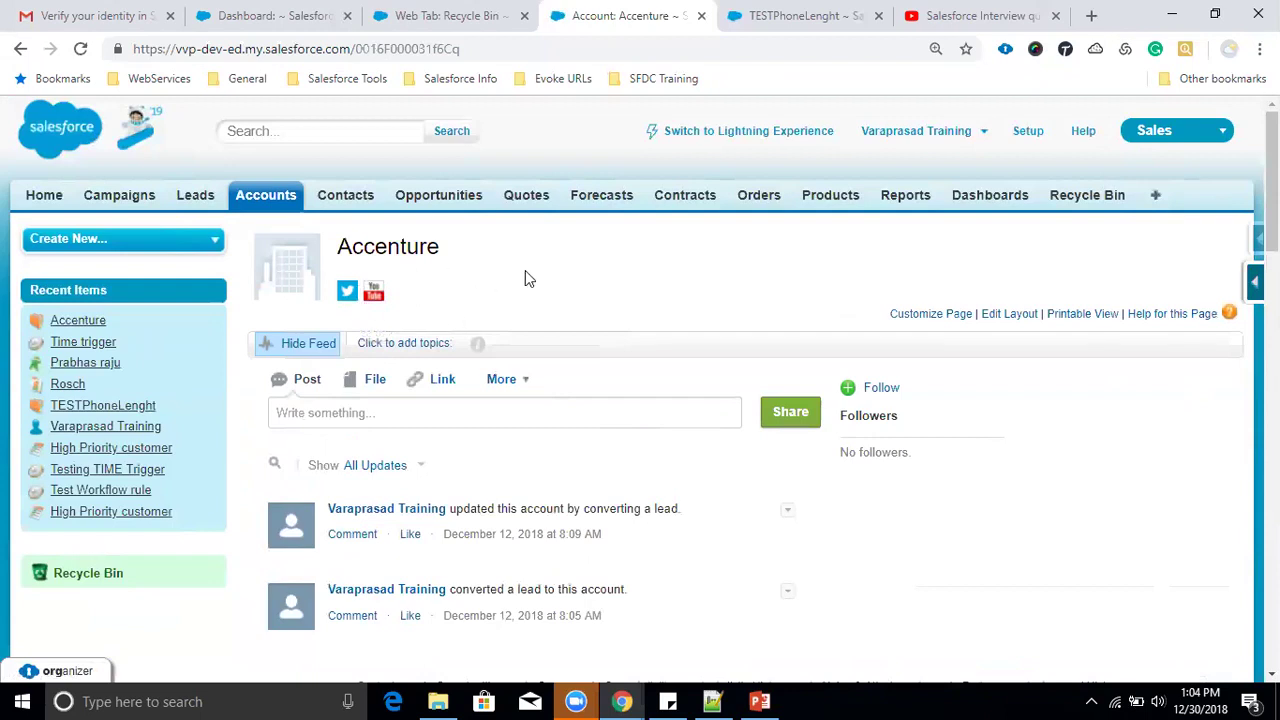
pyautogui.click(757, 701)
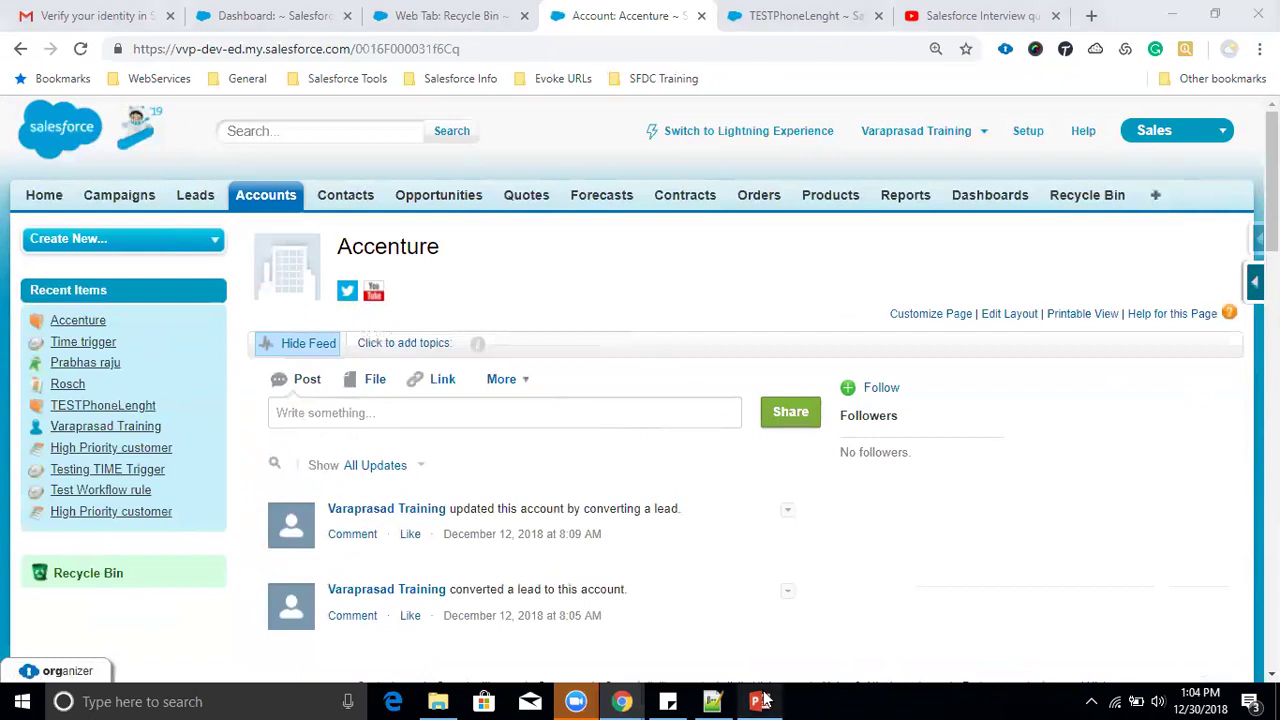
# Switch to the Lightning Experience window, open the Accenture account and look through its related lists
pyautogui.click(621, 701)
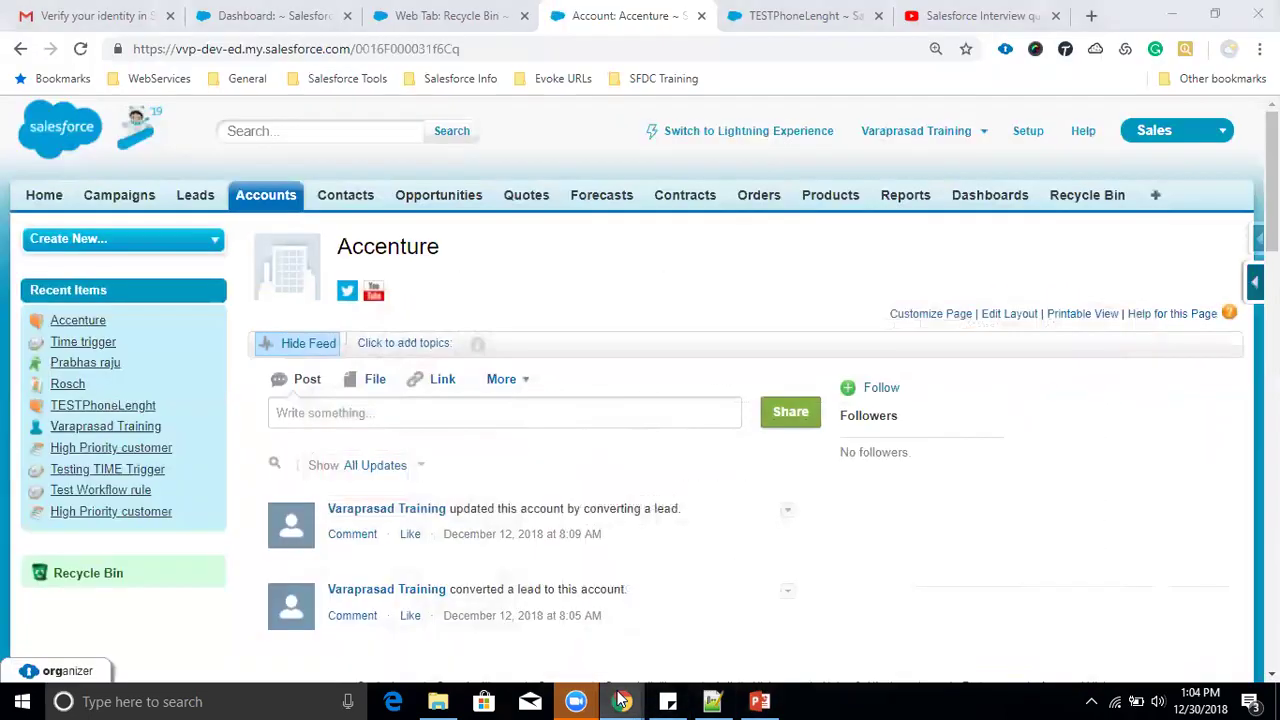
pyautogui.moveTo(621, 701)
pyautogui.click(680, 664)
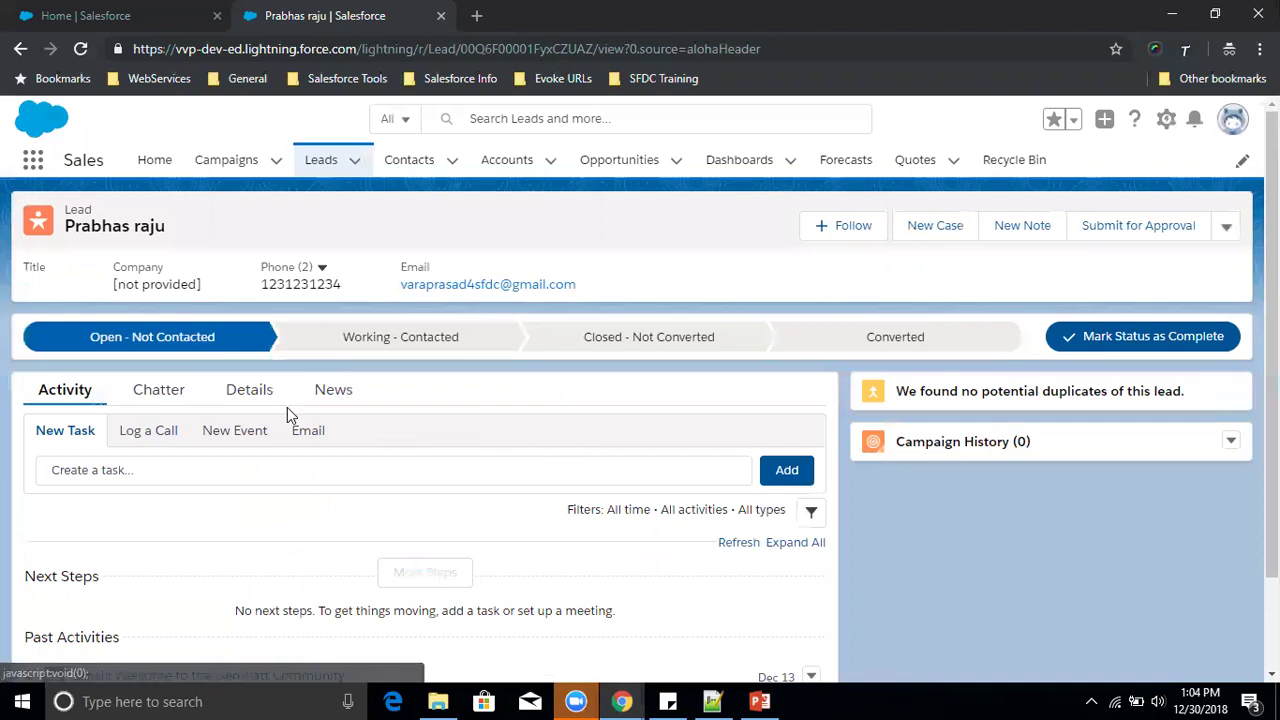
pyautogui.click(506, 165)
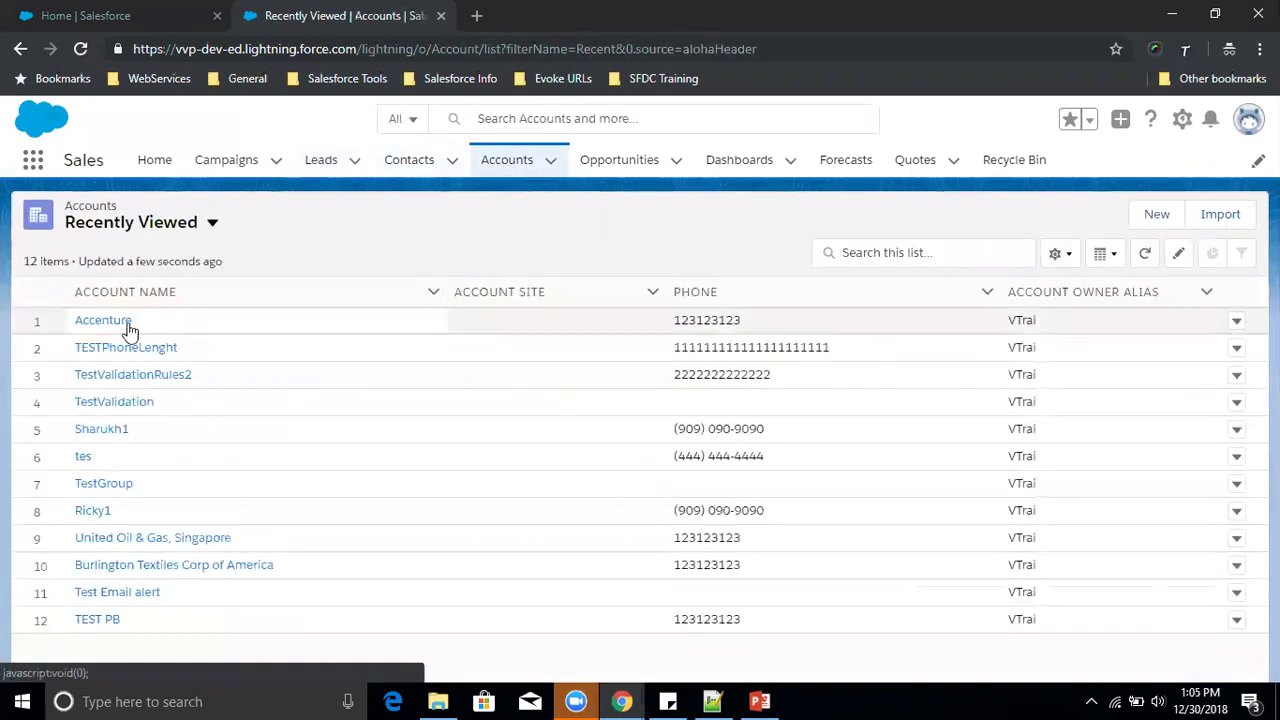
pyautogui.click(122, 326)
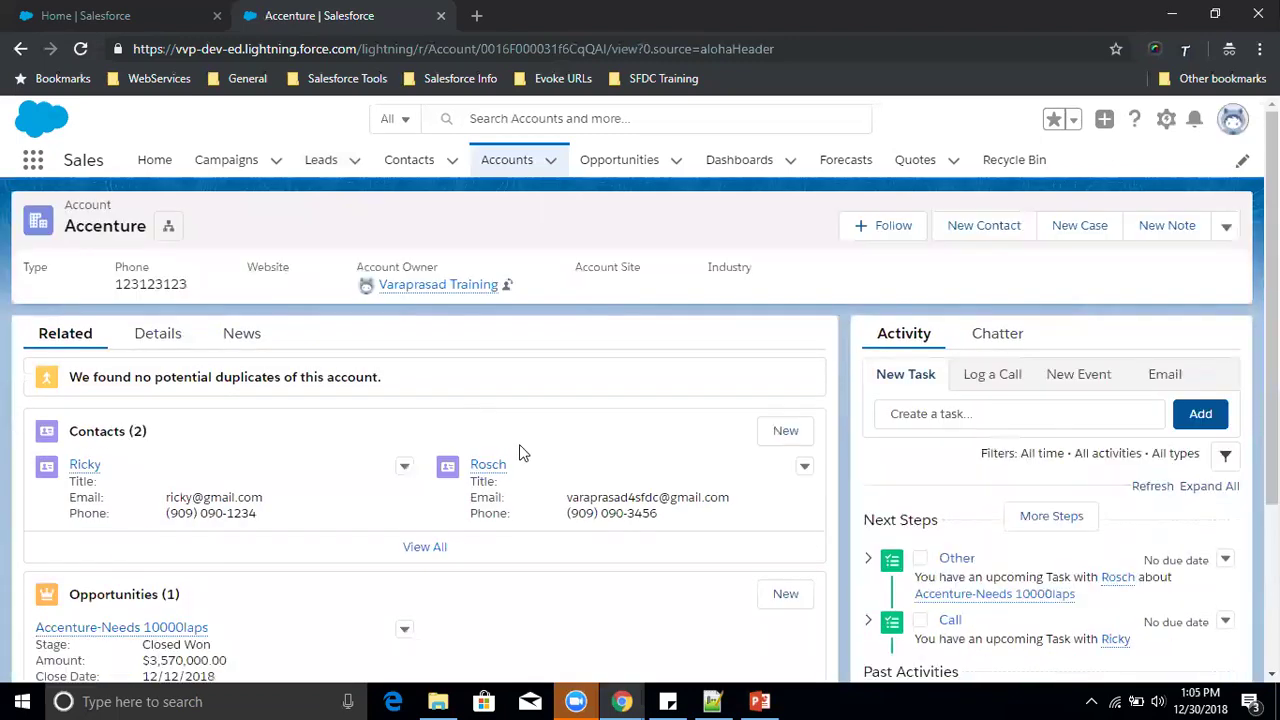
pyautogui.scroll(-1, 519, 453)
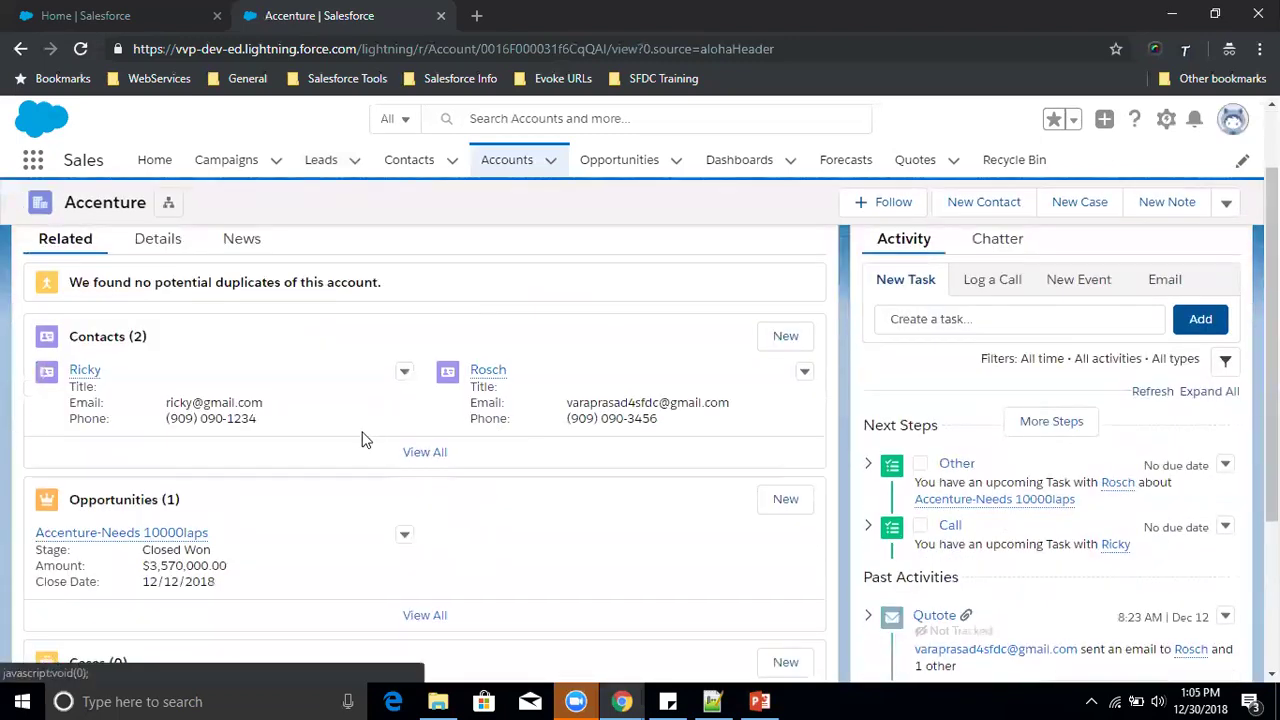
pyautogui.scroll(-3, 363, 437)
pyautogui.scroll(4, 363, 440)
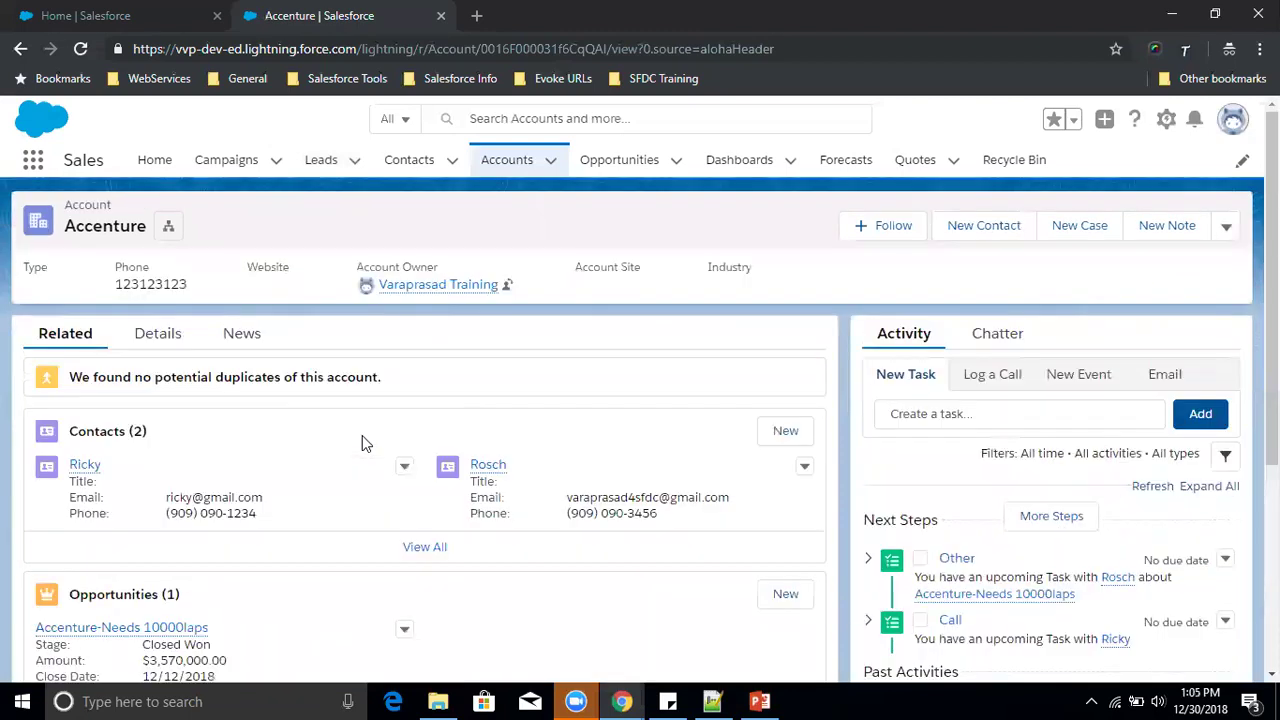
# Review the Accenture account's Details and News in Lightning and highlight the text about linking a Twitter profile
pyautogui.click(161, 337)
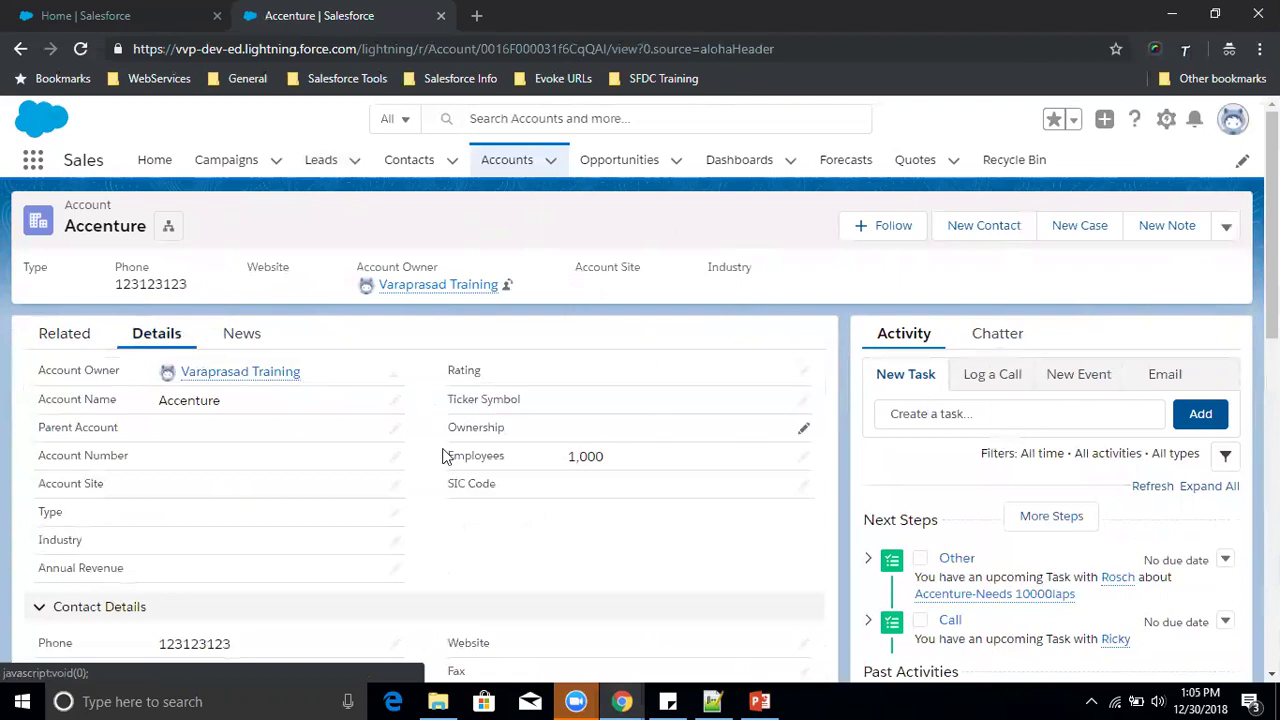
pyautogui.scroll(-10, 414, 463)
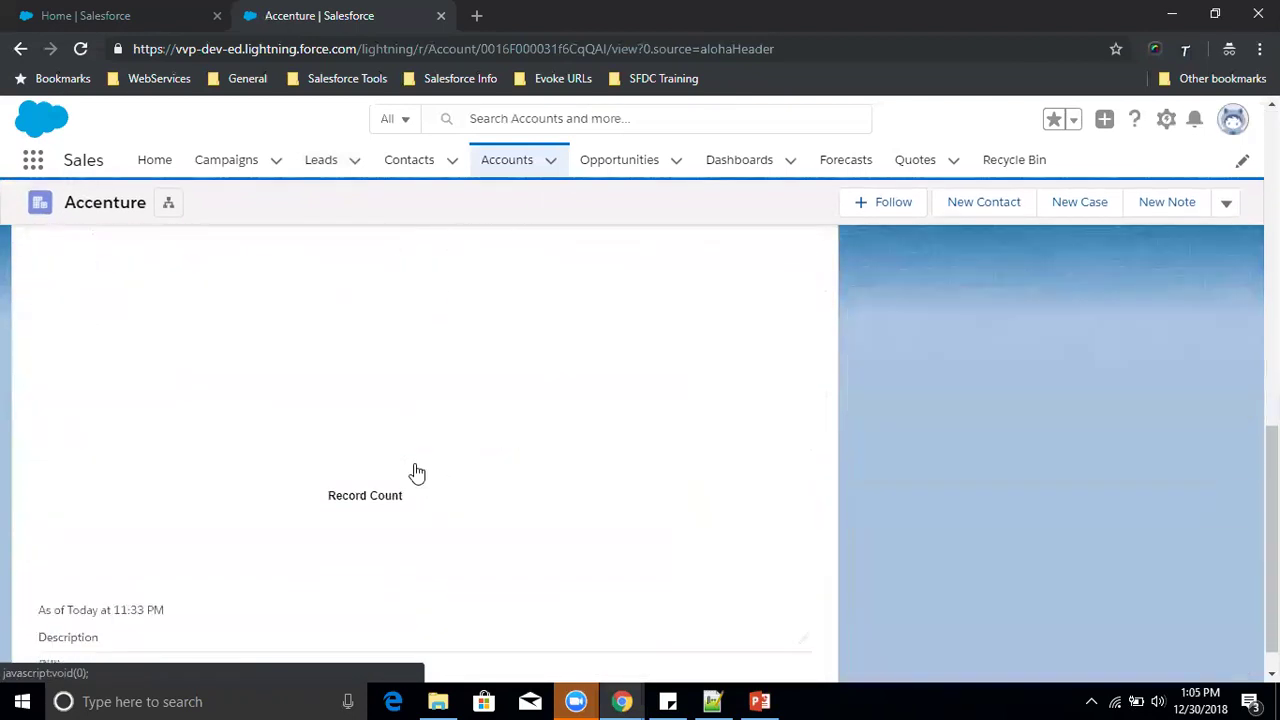
pyautogui.scroll(12, 416, 472)
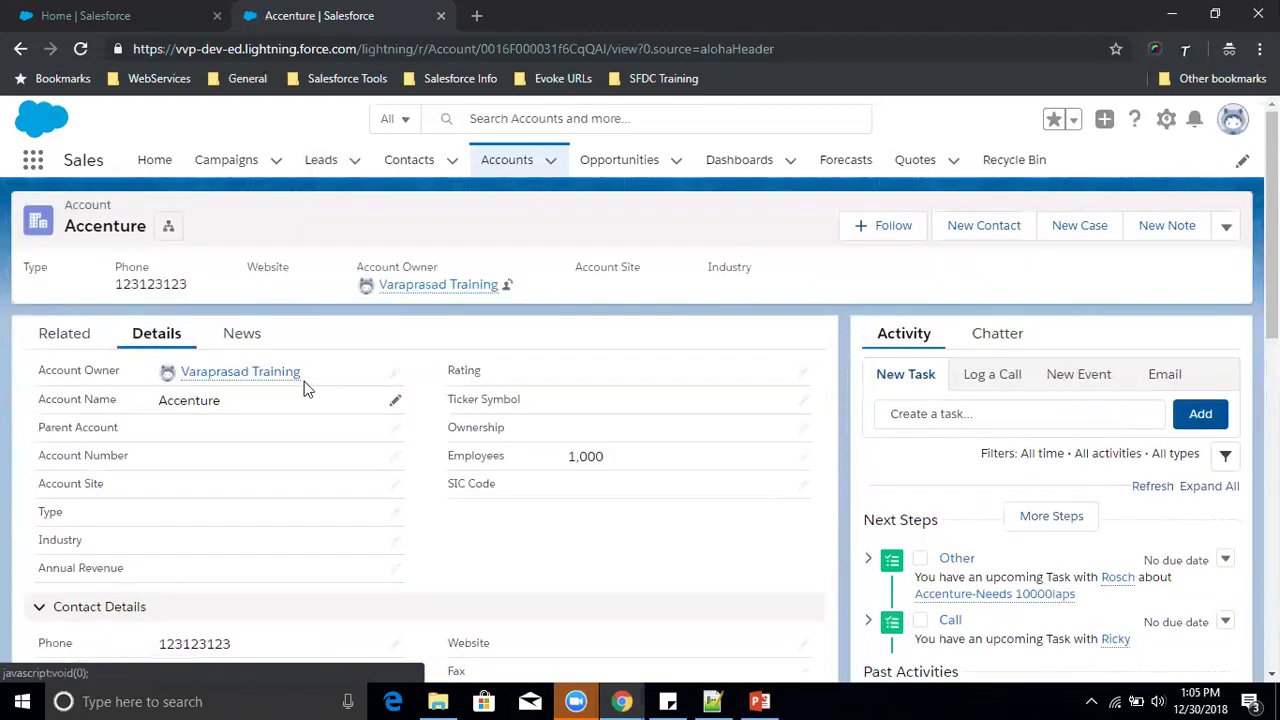
pyautogui.click(241, 340)
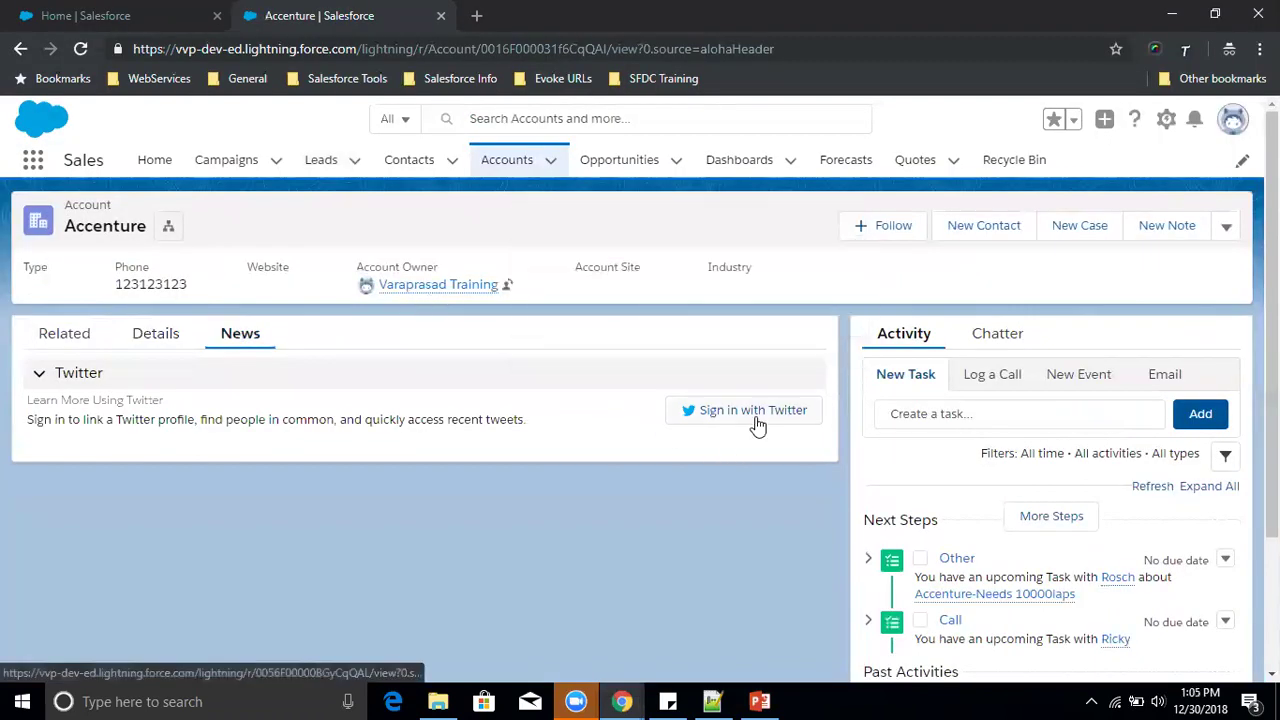
pyautogui.moveTo(30, 413); pyautogui.dragTo(540, 432)
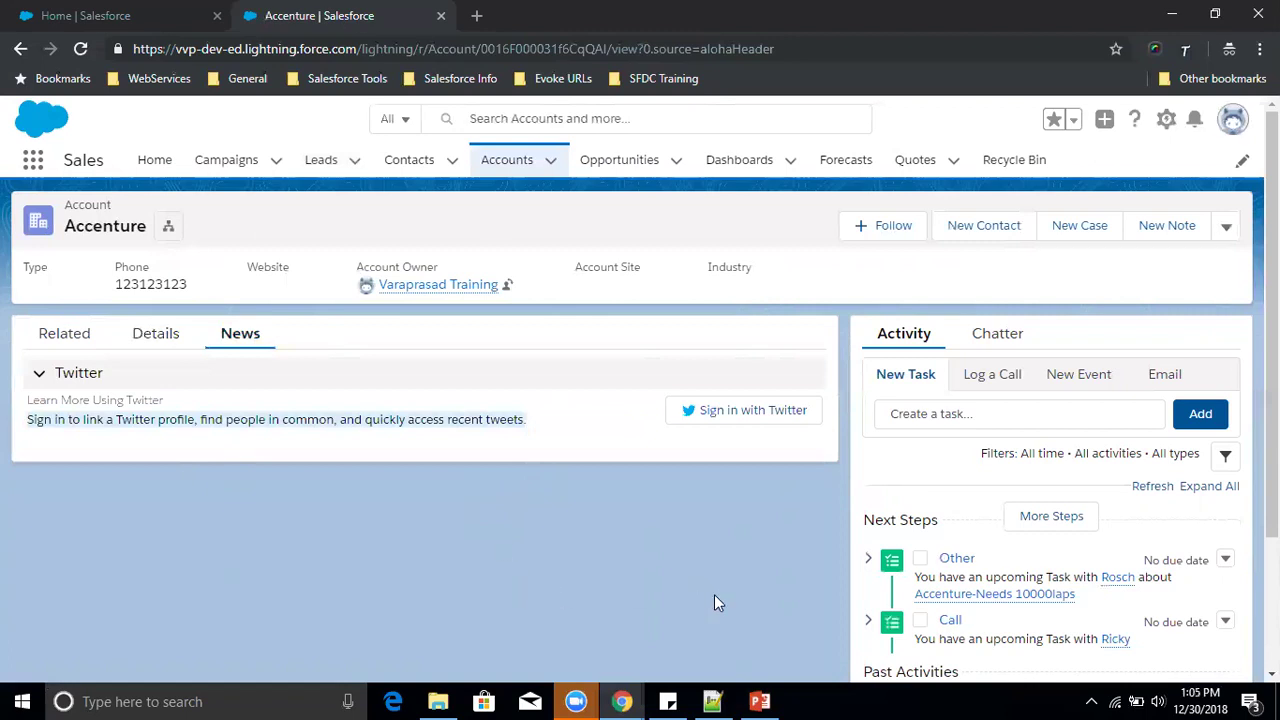
# Highlight the "Calender" item on the PowerPoint slide and view Today's Events on the Lightning Home page
pyautogui.click(760, 701)
pyautogui.doubleClick(460, 397)
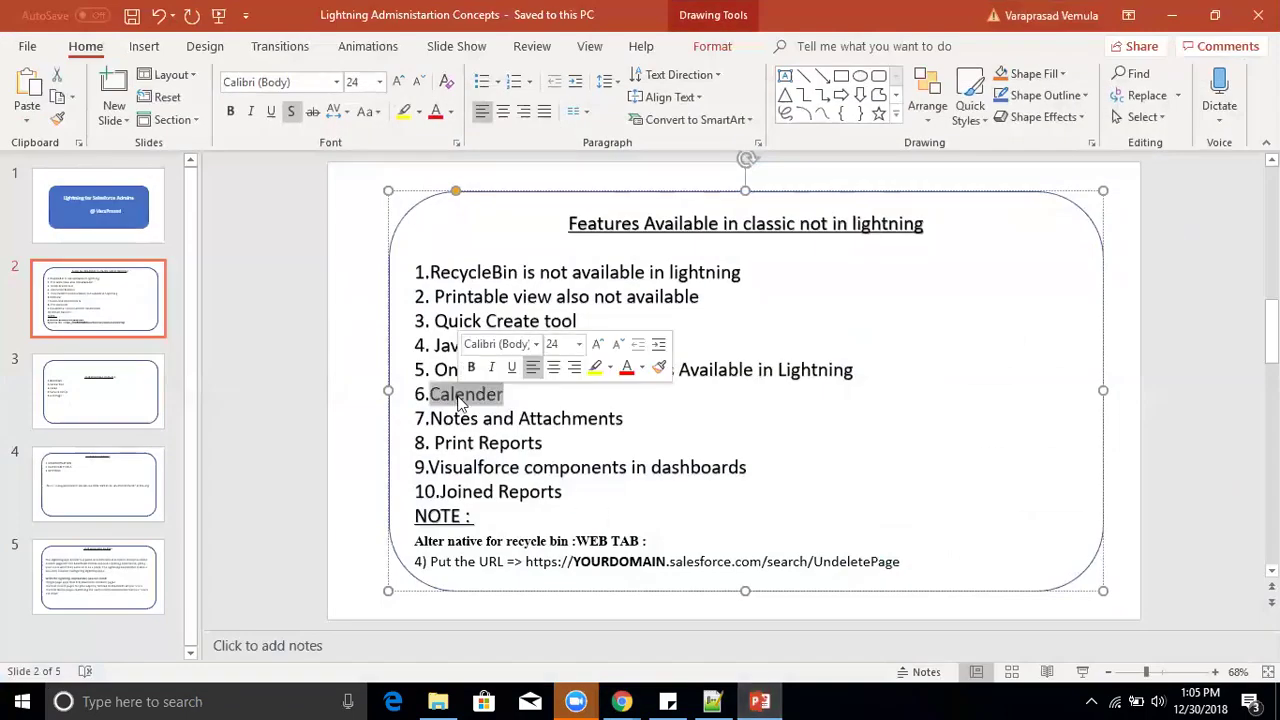
pyautogui.hotkey('alt', 'Tab')
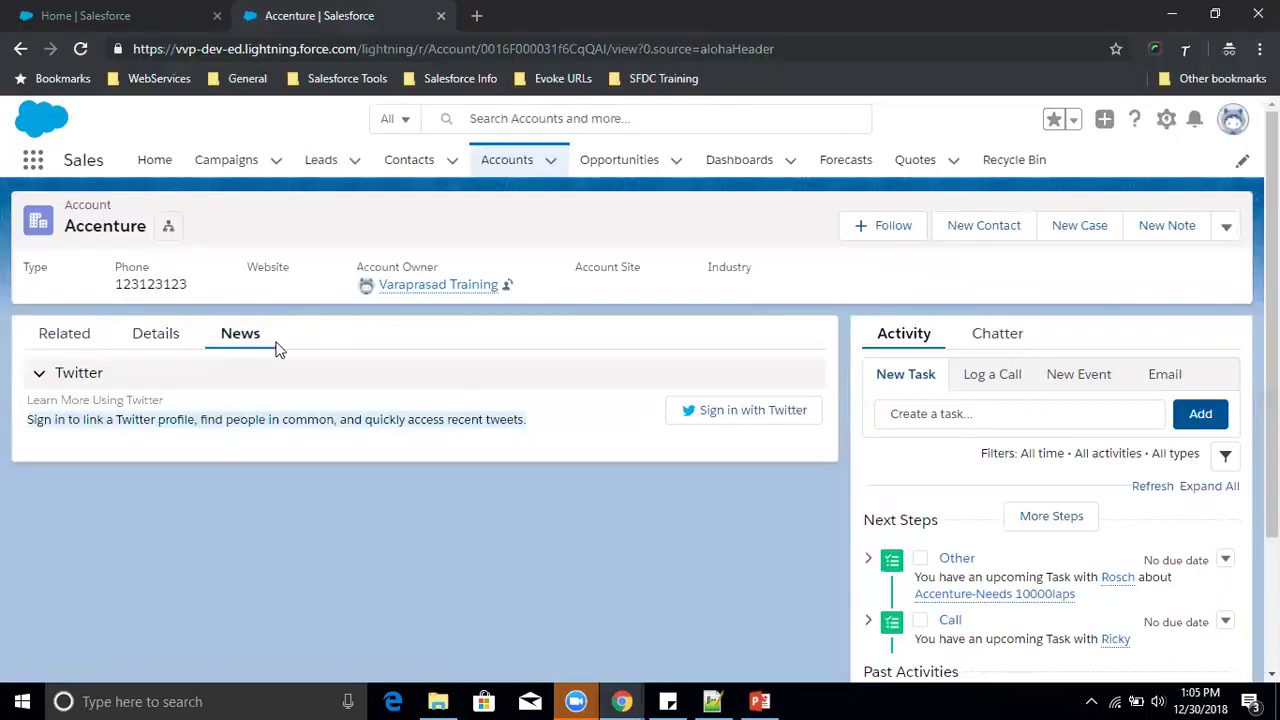
pyautogui.click(149, 163)
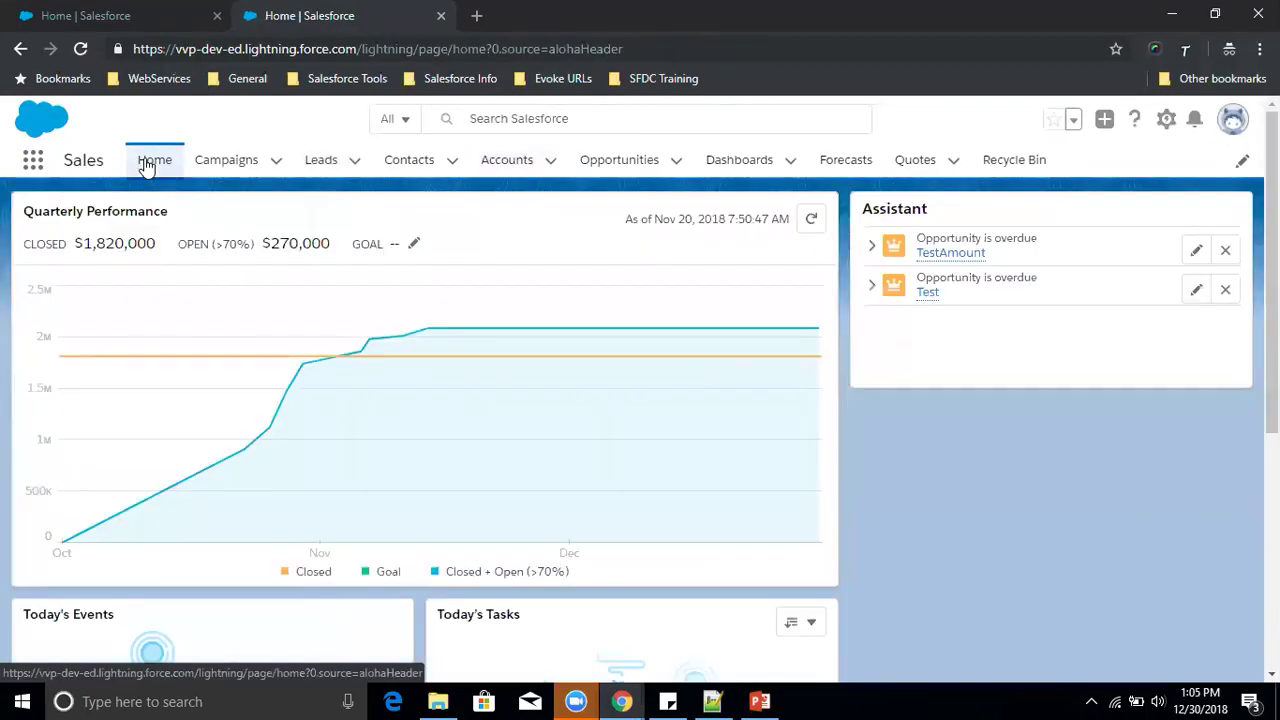
pyautogui.scroll(-1, 975, 500)
pyautogui.scroll(-3, 967, 521)
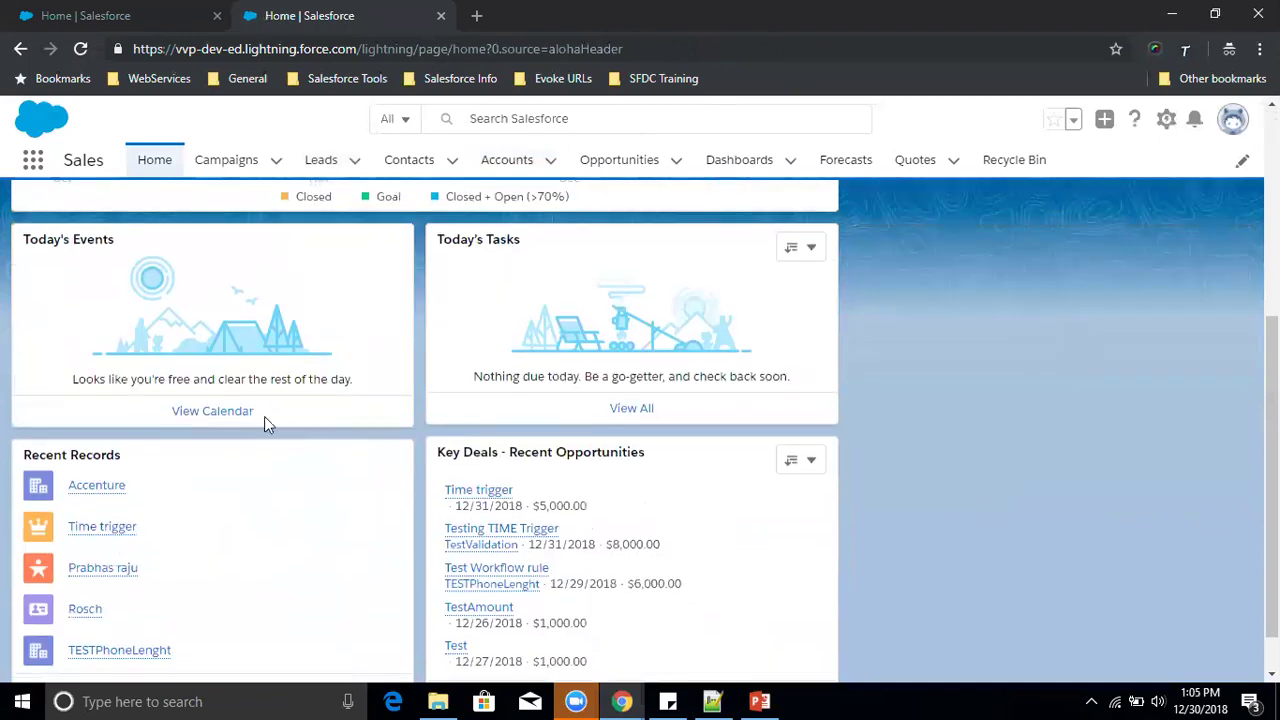
pyautogui.hotkey('alt', 'Tab')
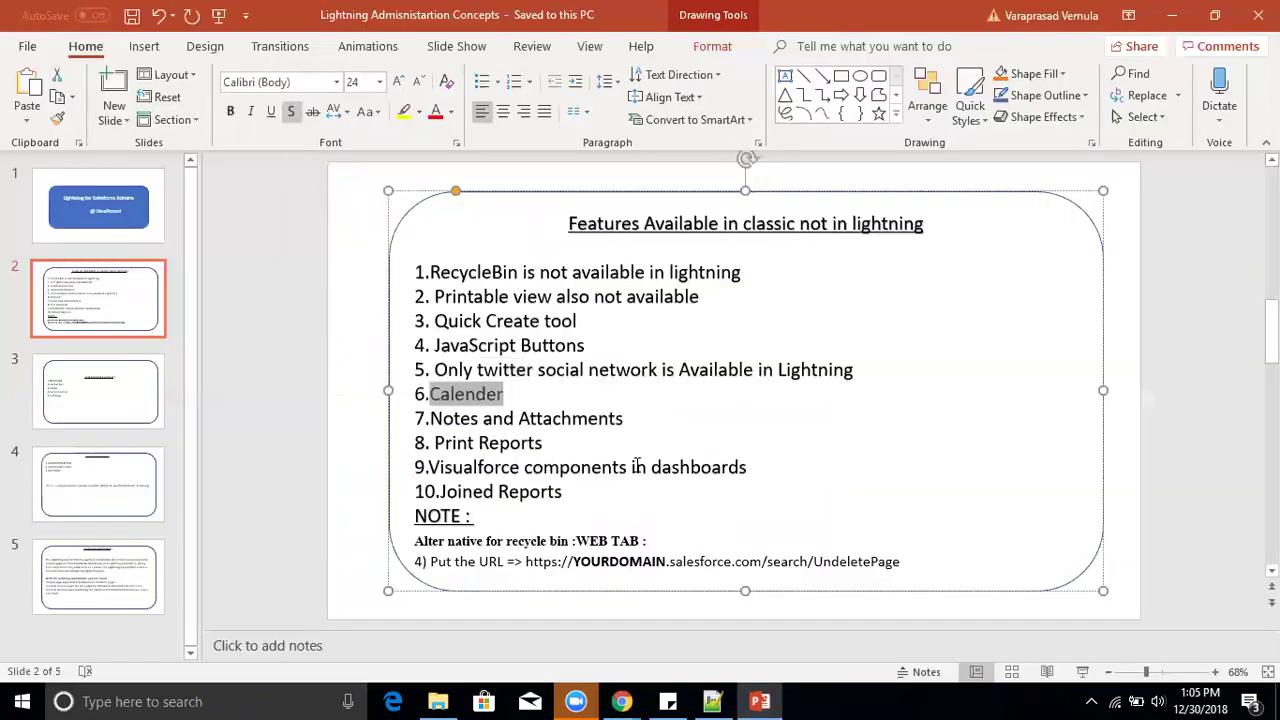
# Switch to the Classic window and show the Calendar section of its Home page
pyautogui.moveTo(622, 701)
pyautogui.click(521, 613)
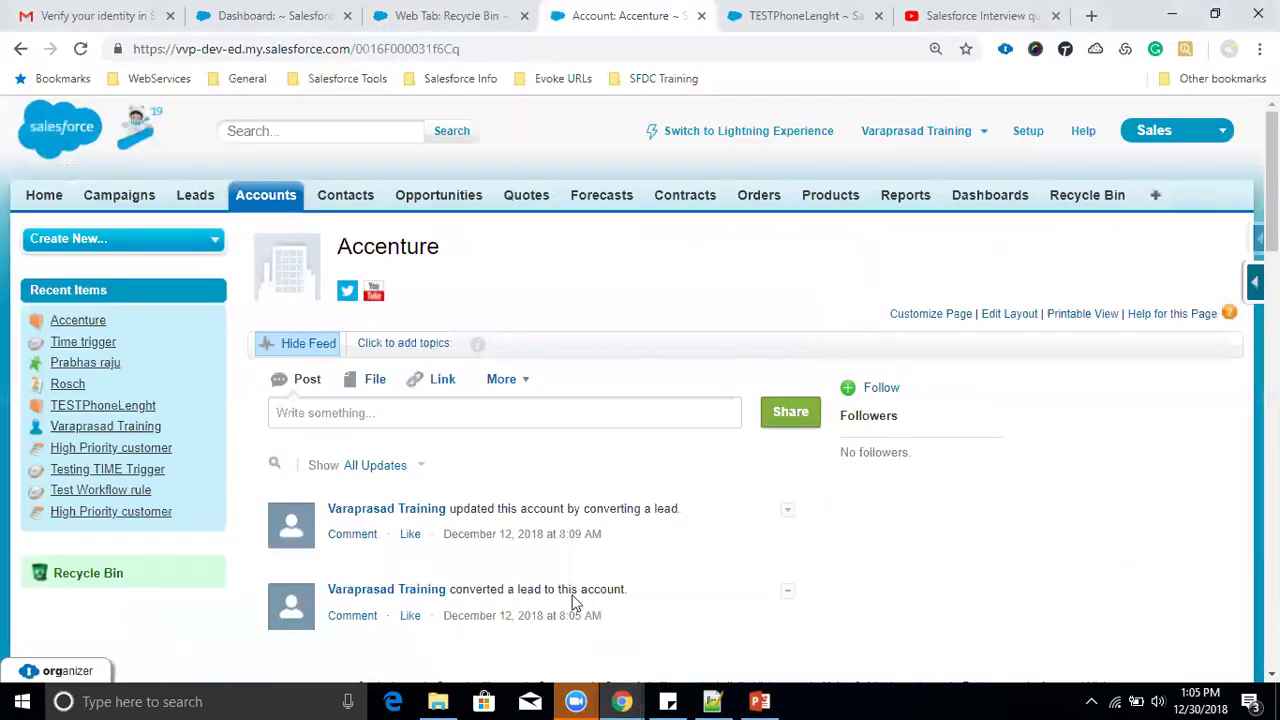
pyautogui.click(45, 200)
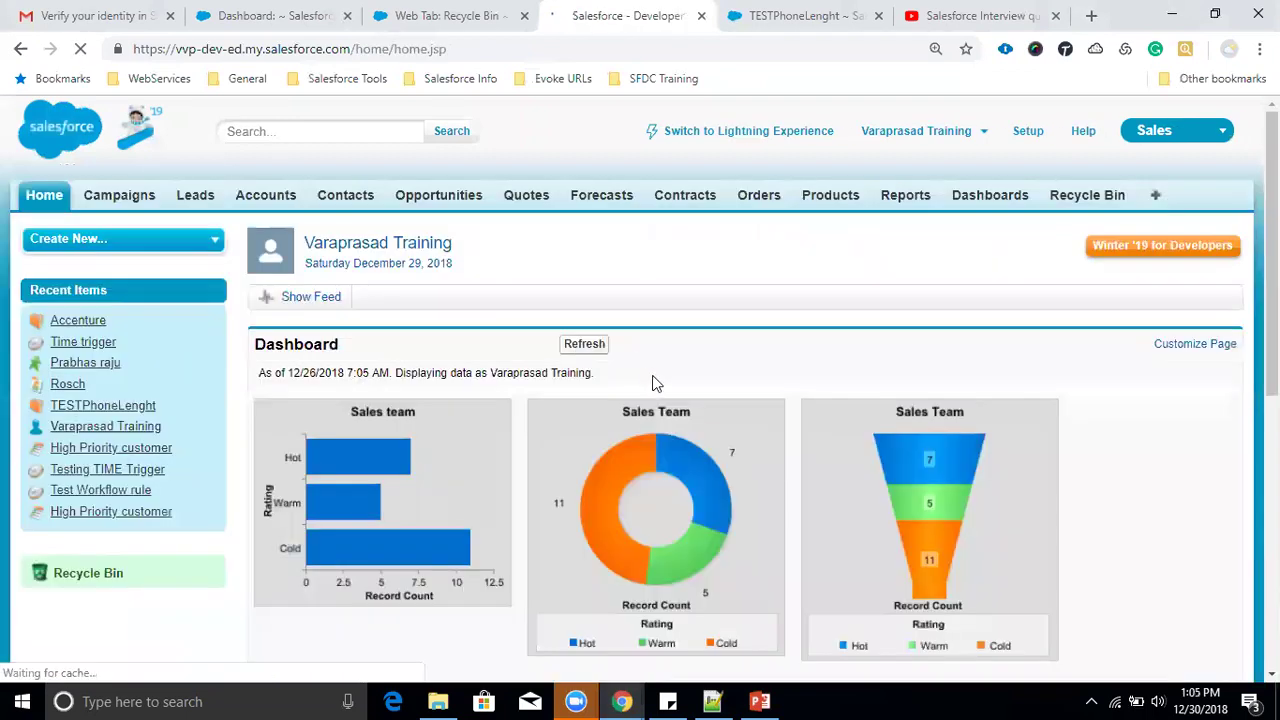
pyautogui.scroll(-4, 654, 390)
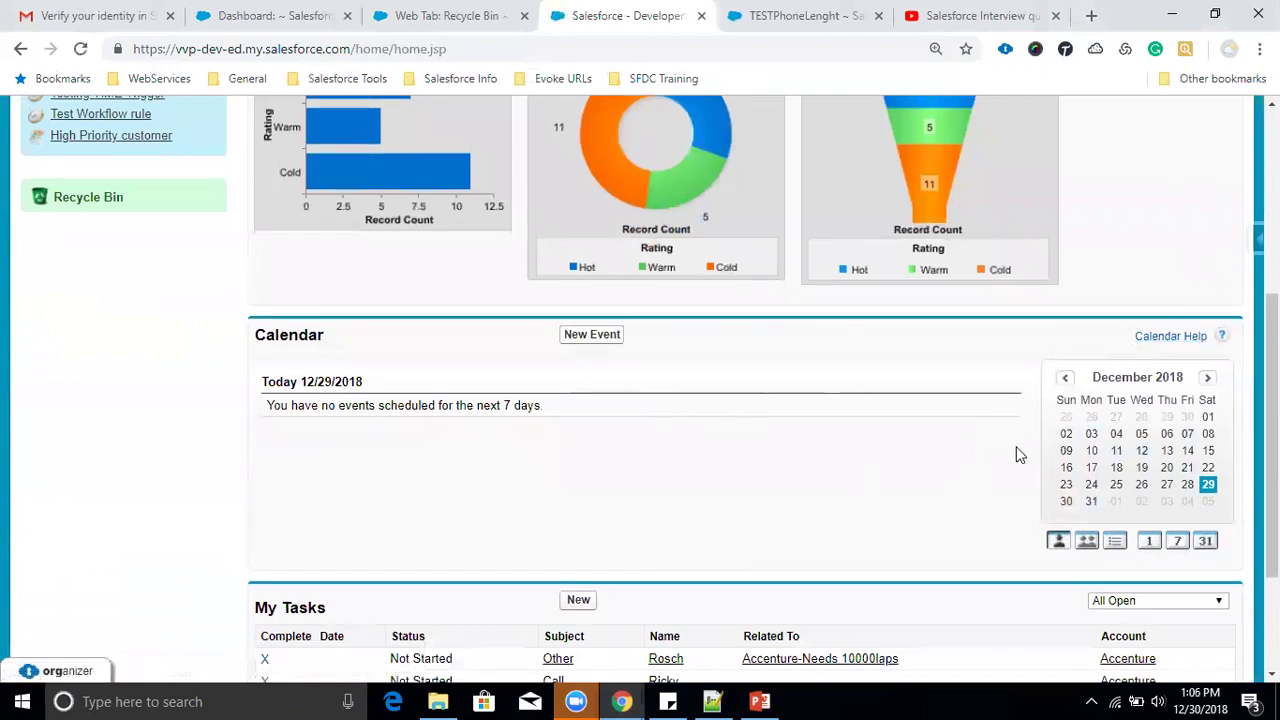
# Return to the Lightning Home page and open the full calendar from Today's Events
pyautogui.hotkey('alt', 'Tab')
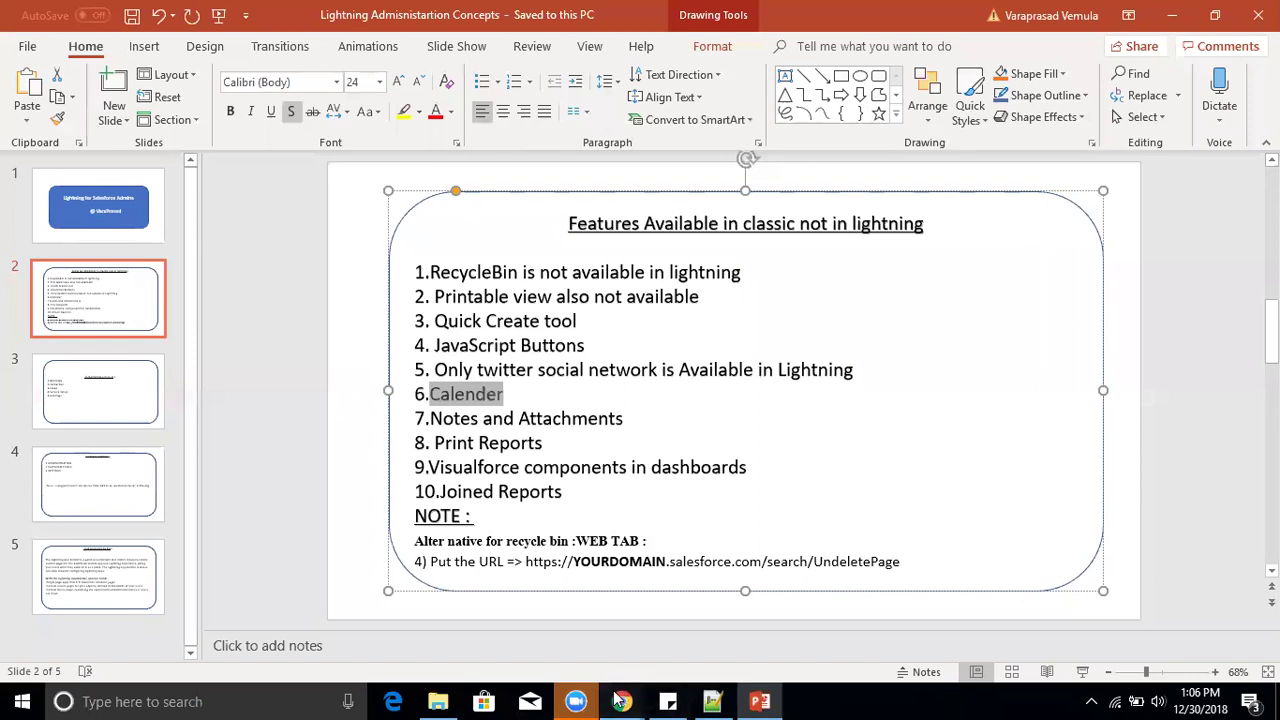
pyautogui.moveTo(621, 701)
pyautogui.click(718, 620)
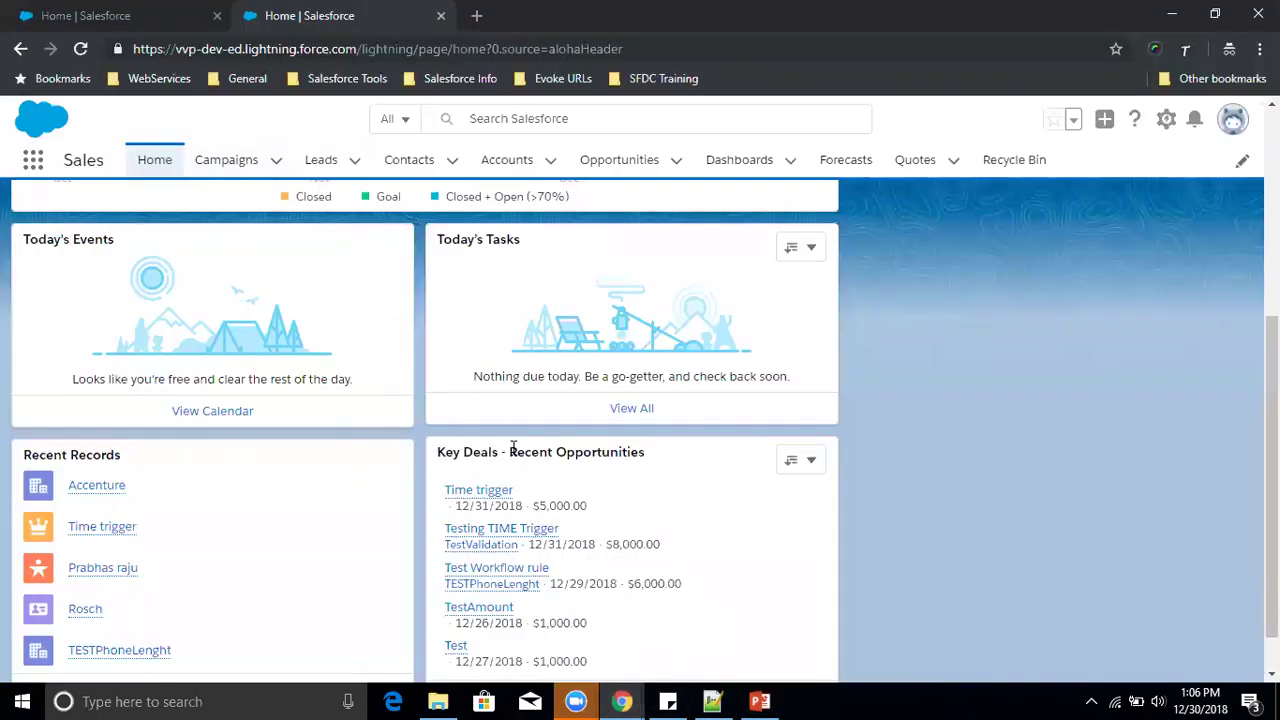
pyautogui.scroll(-1, 512, 448)
pyautogui.scroll(3, 463, 362)
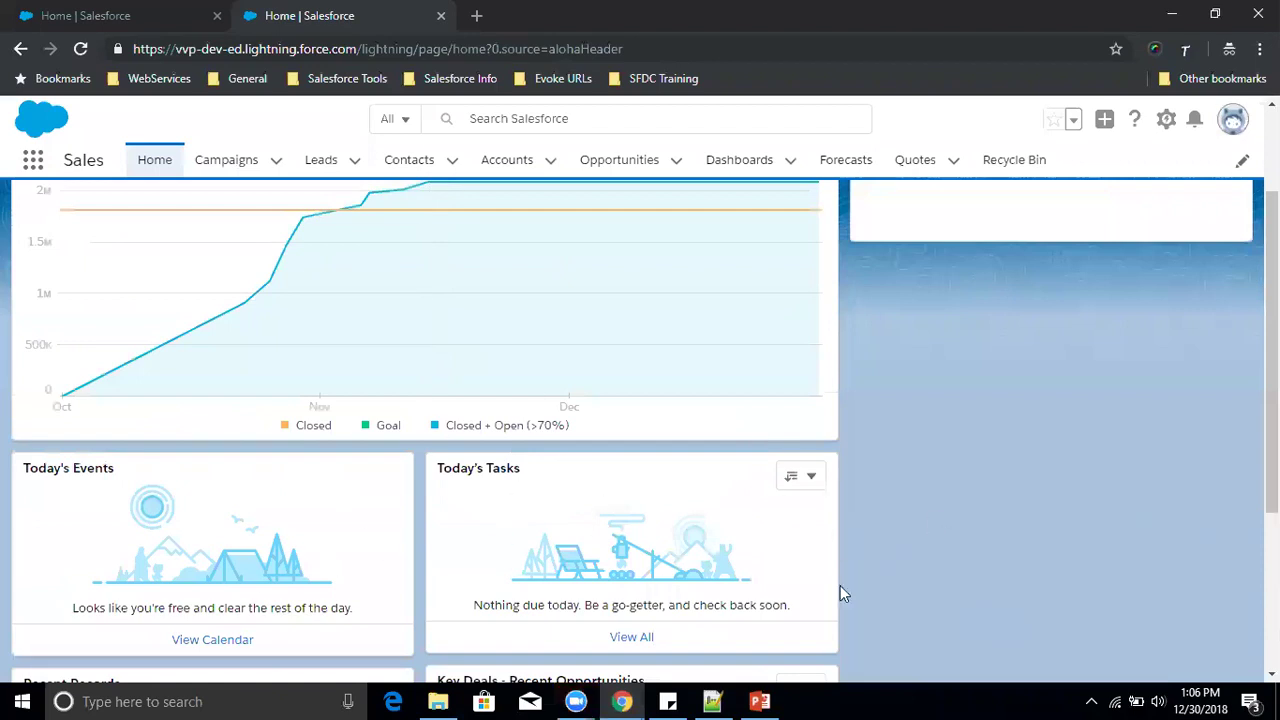
pyautogui.click(229, 641)
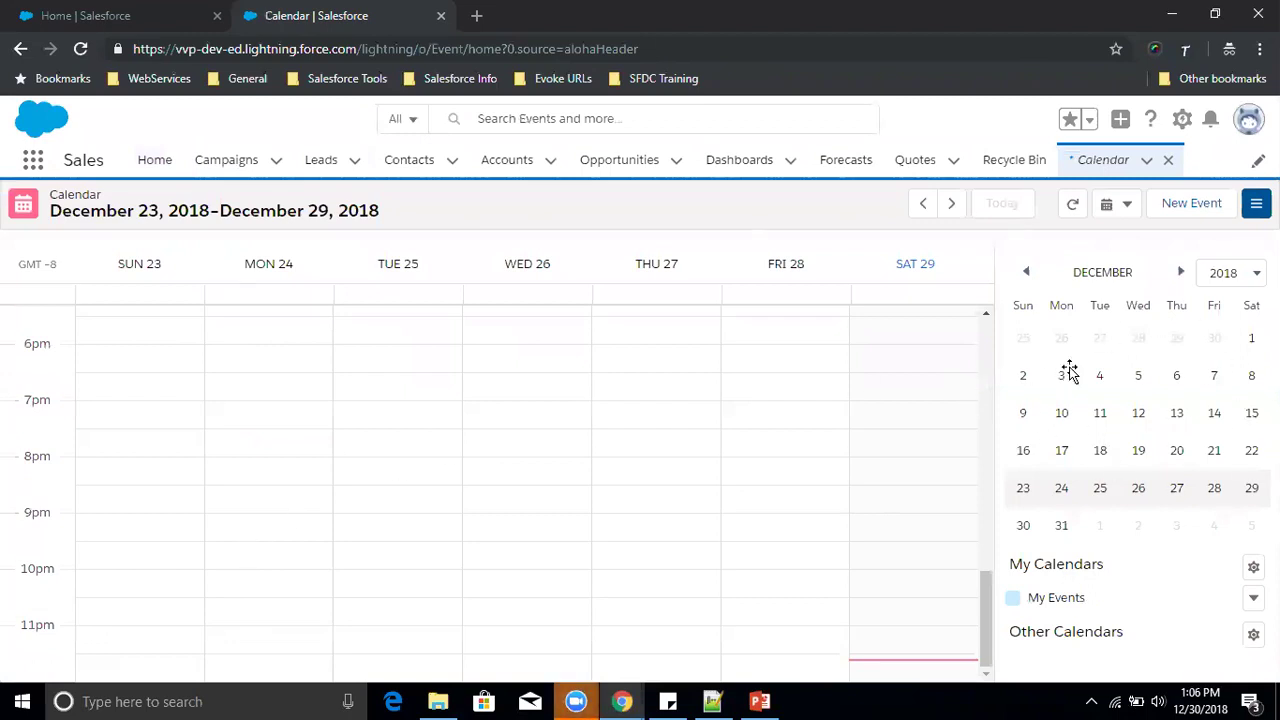
# Highlight the "Notes and Attachments" item on the PowerPoint slide and switch back to the Lightning window
pyautogui.hotkey('alt', 'Tab')
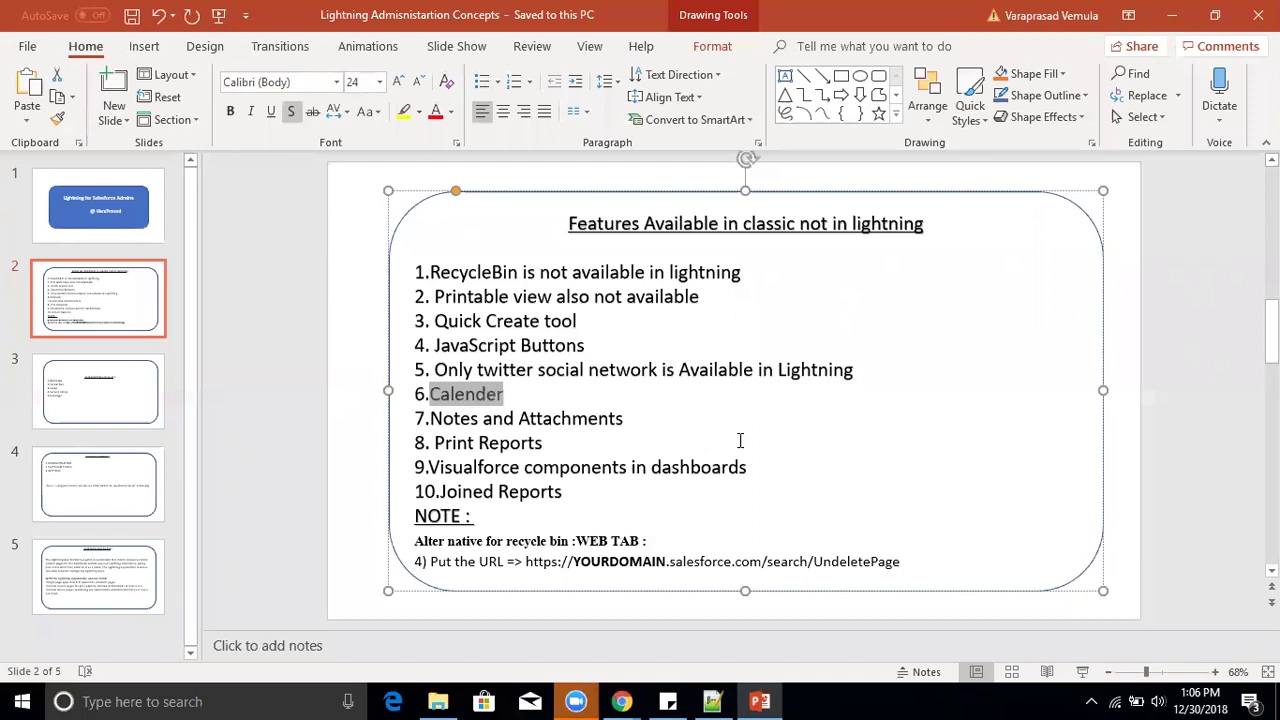
pyautogui.moveTo(624, 418); pyautogui.dragTo(429, 420)
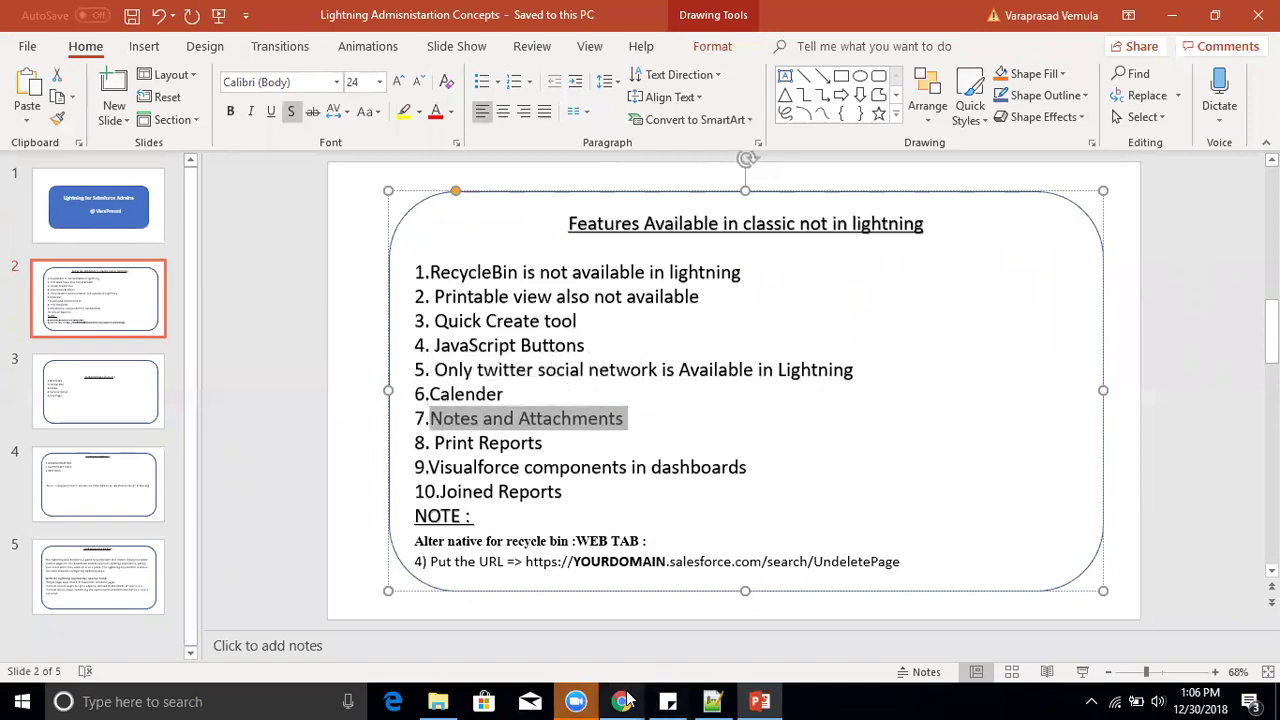
pyautogui.moveTo(624, 701)
pyautogui.click(686, 633)
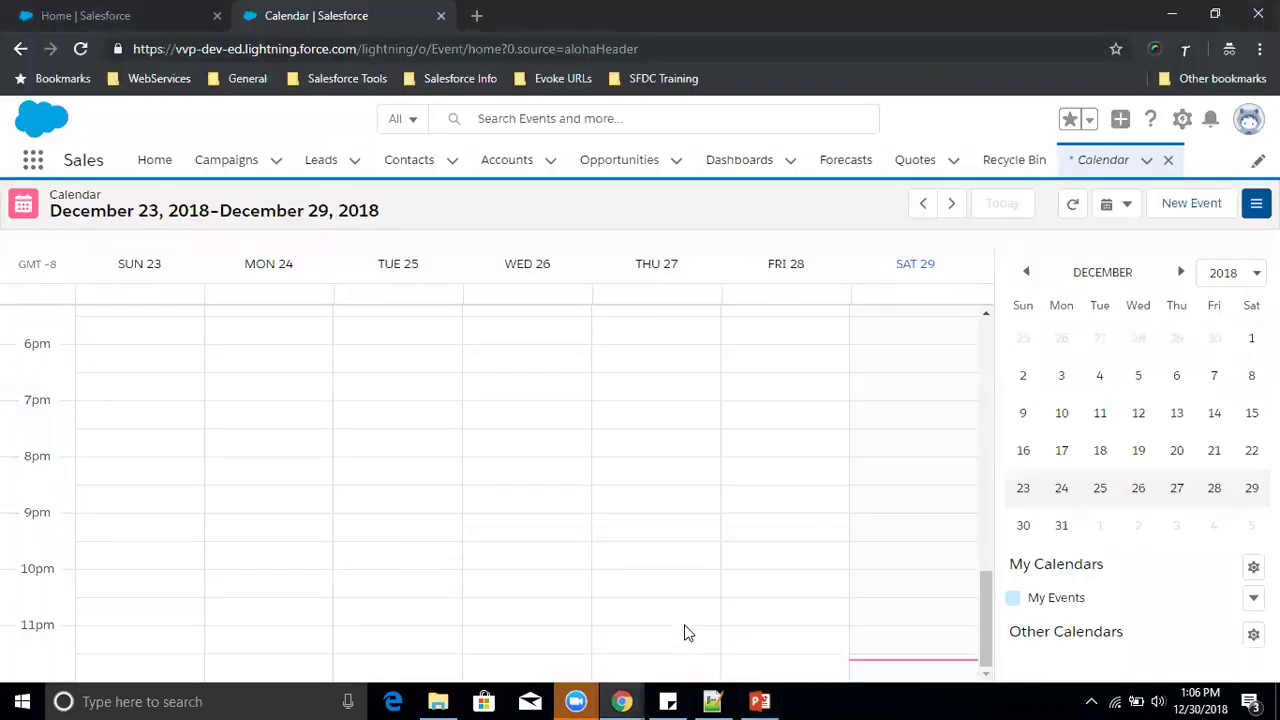
# Open the Accenture account in Lightning, view its Notes & Attachments section, and open the file upload picker without choosing a file
pyautogui.click(504, 164)
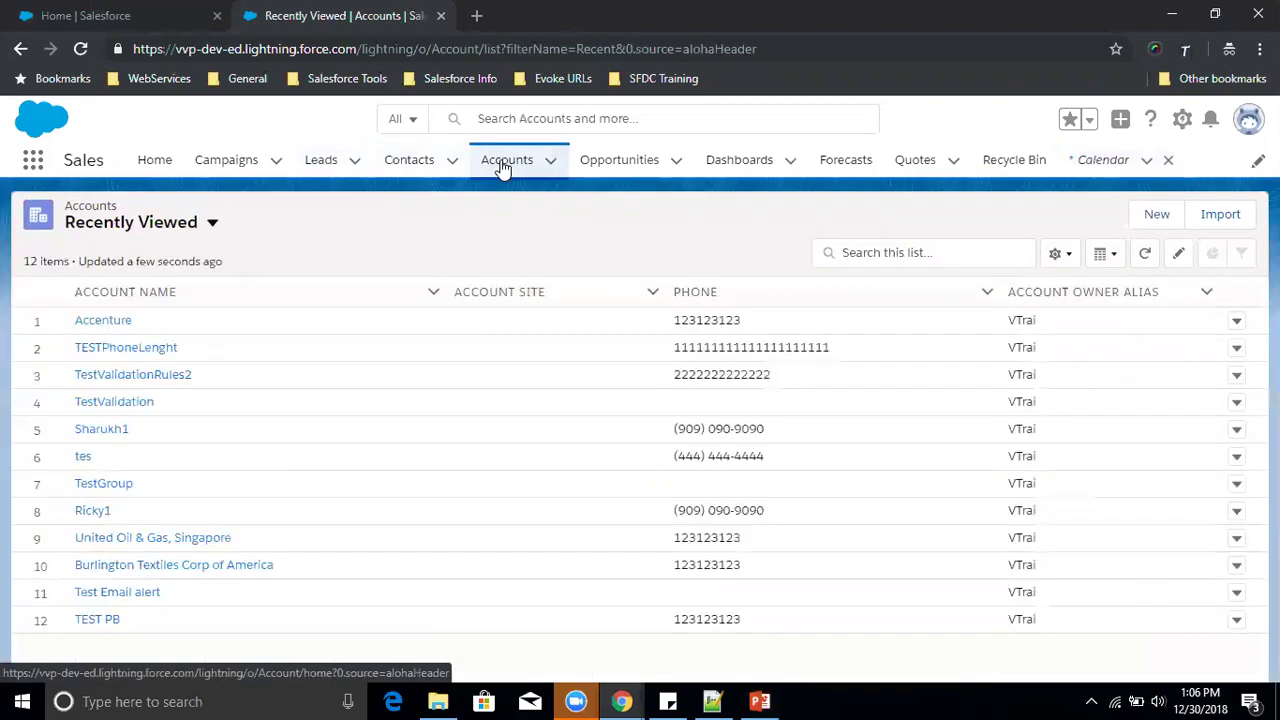
pyautogui.click(103, 321)
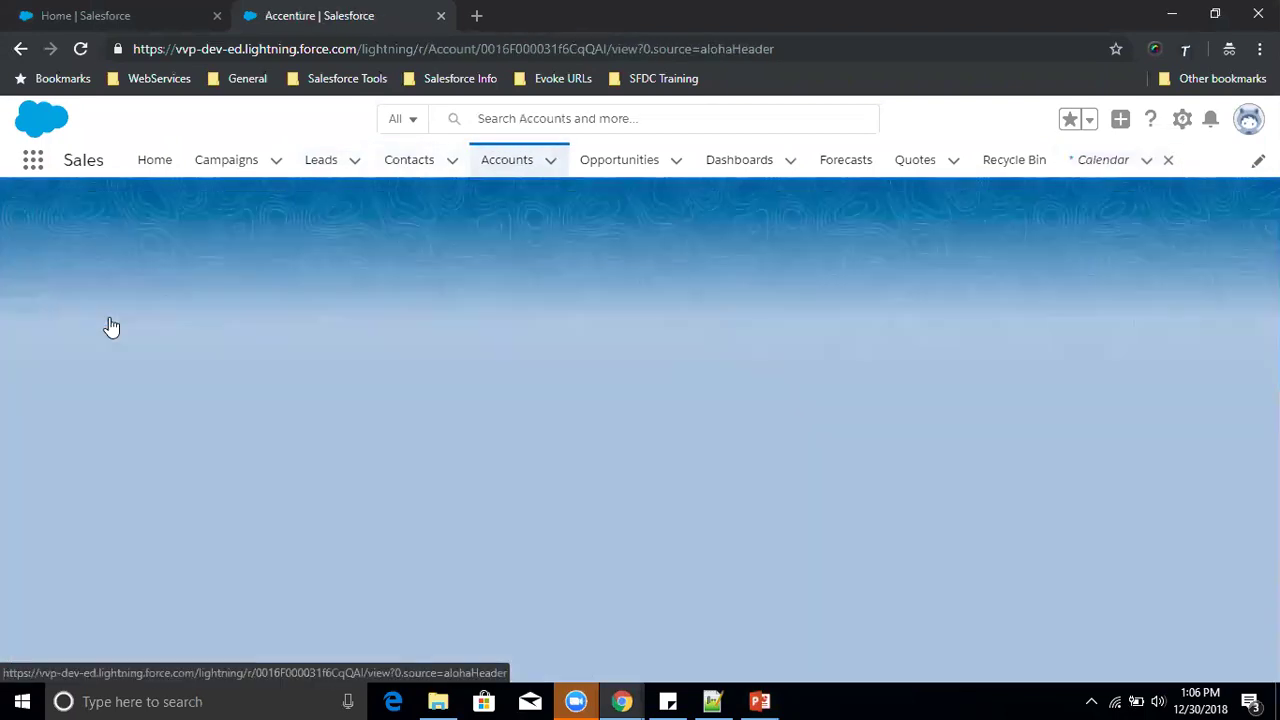
pyautogui.scroll(-1, 448, 330)
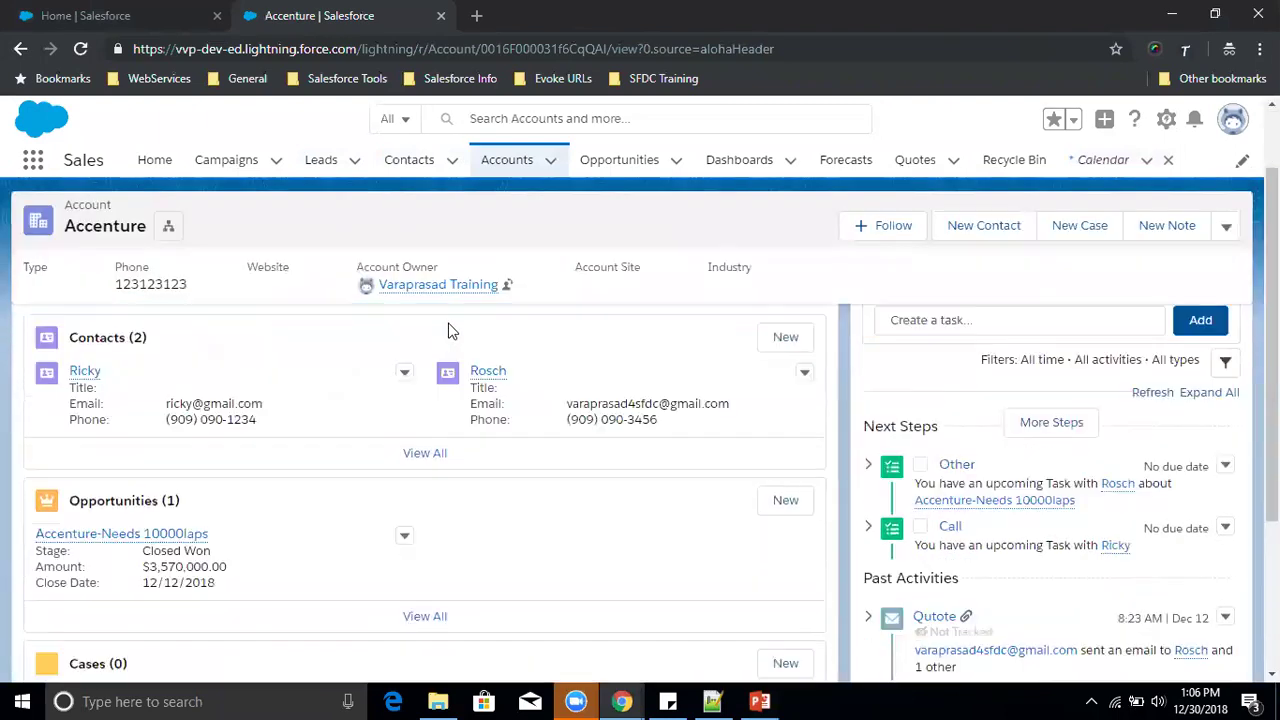
pyautogui.scroll(-3, 448, 330)
pyautogui.scroll(4, 322, 428)
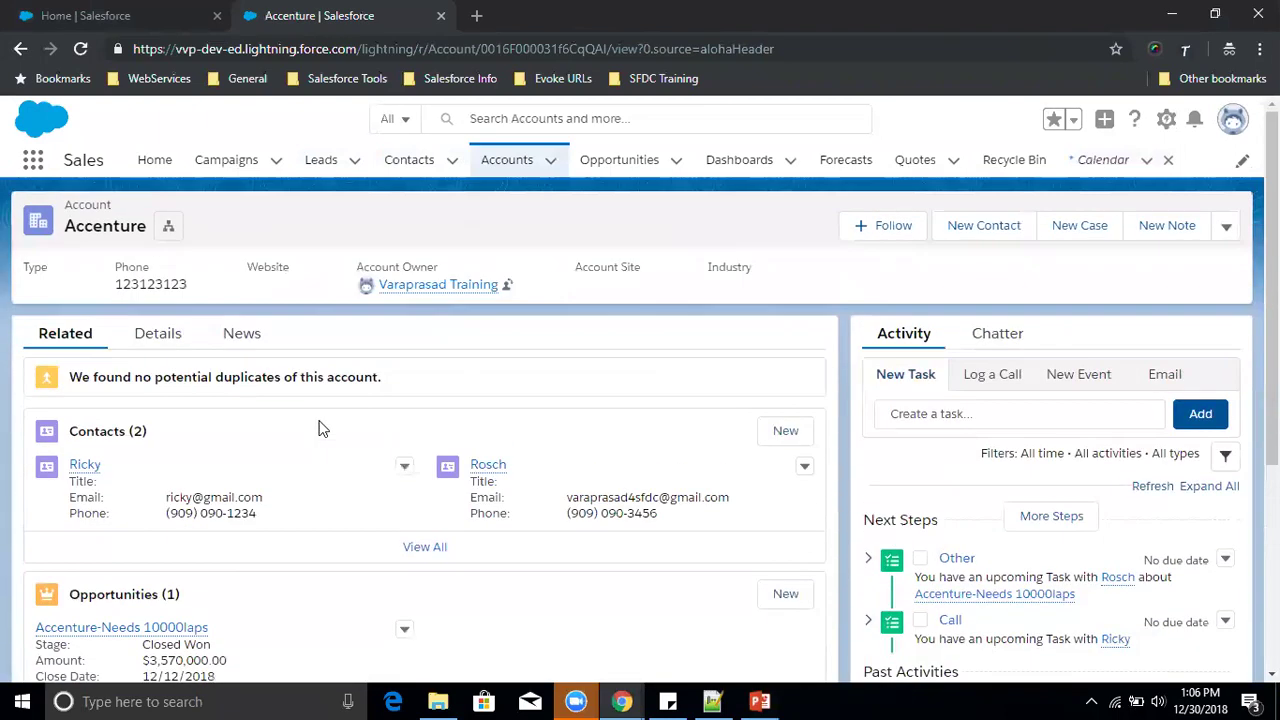
pyautogui.scroll(-4, 190, 440)
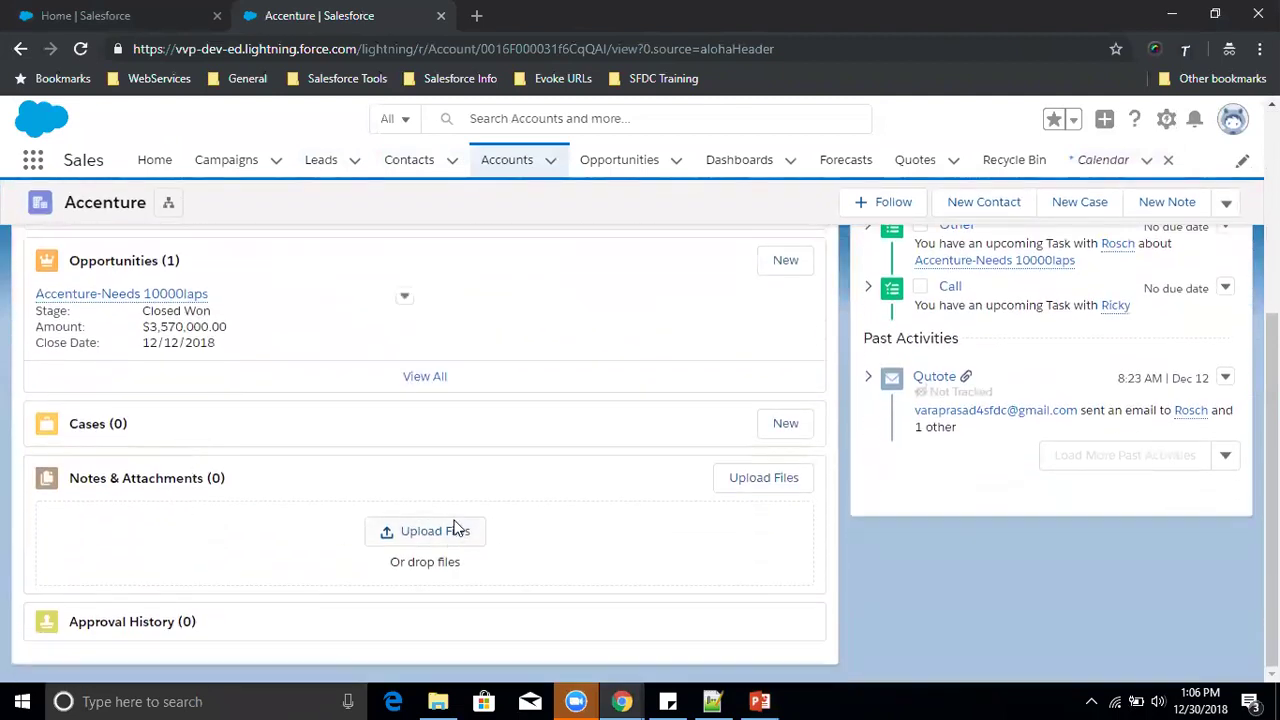
pyautogui.click(435, 531)
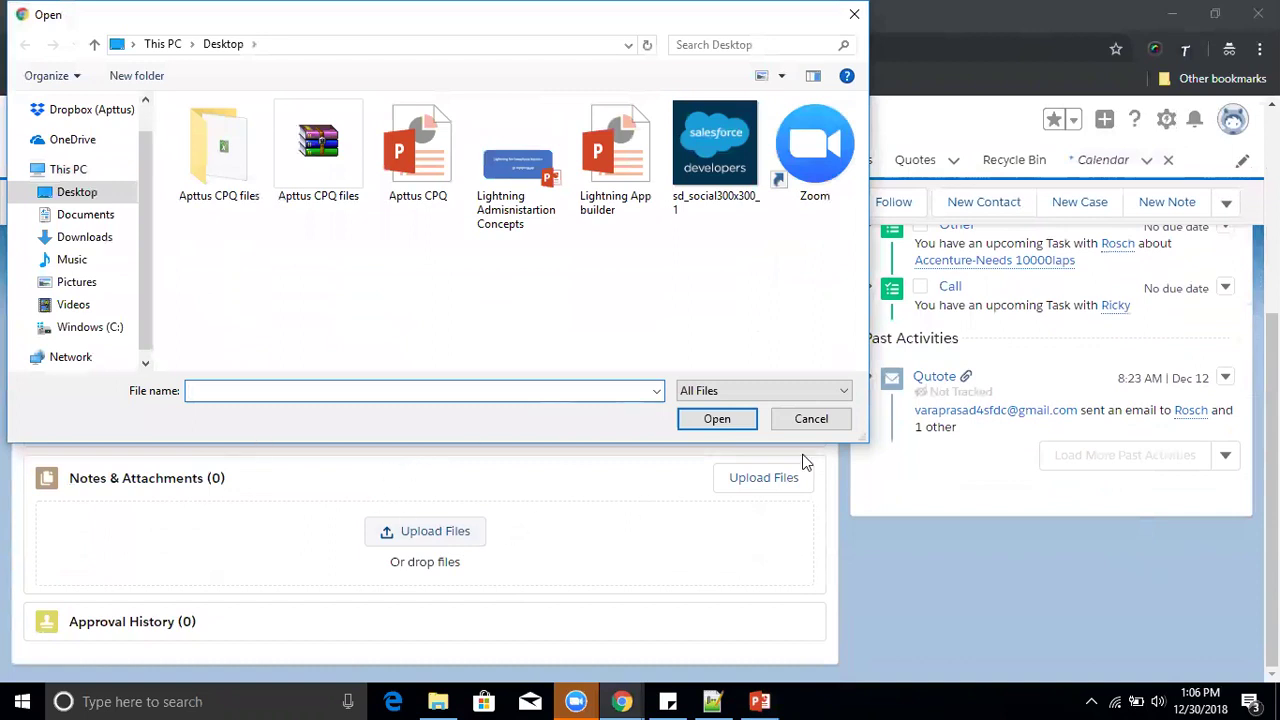
pyautogui.click(801, 427)
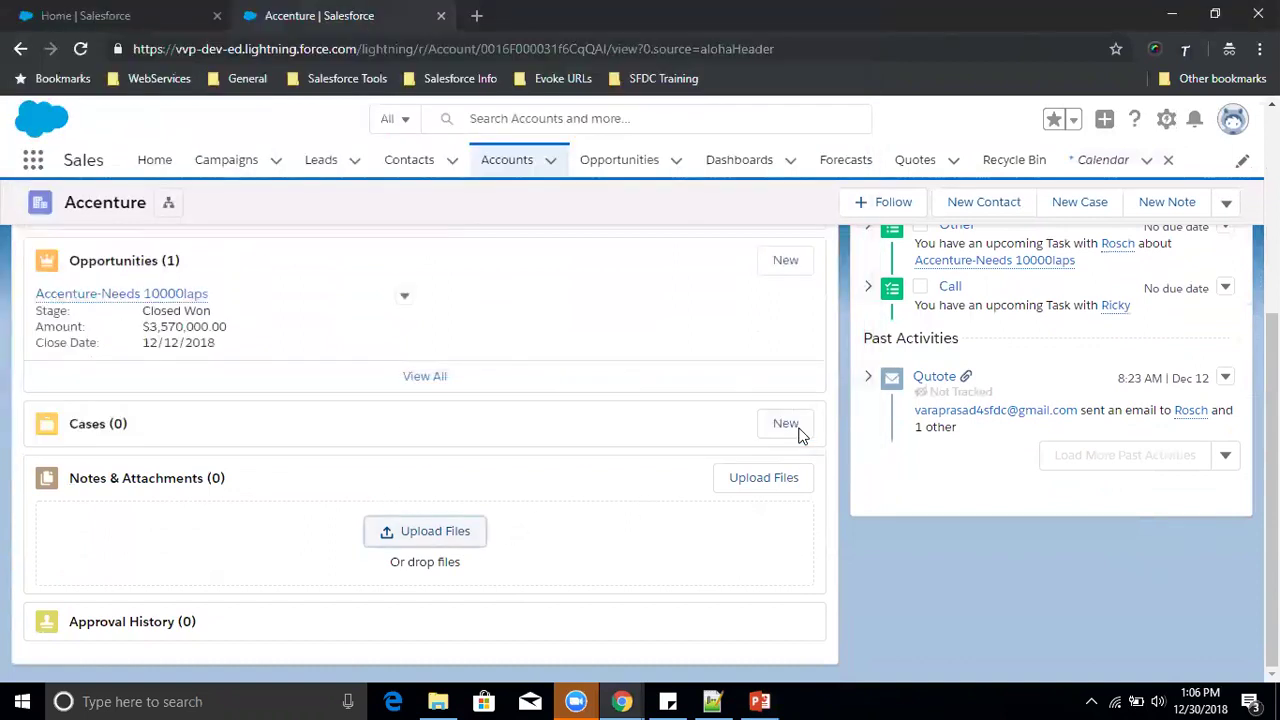
# Switch to PowerPoint and highlight the "Print Reports" and "Visualforce components in dashboards" items on the slide in turn
pyautogui.click(714, 701)
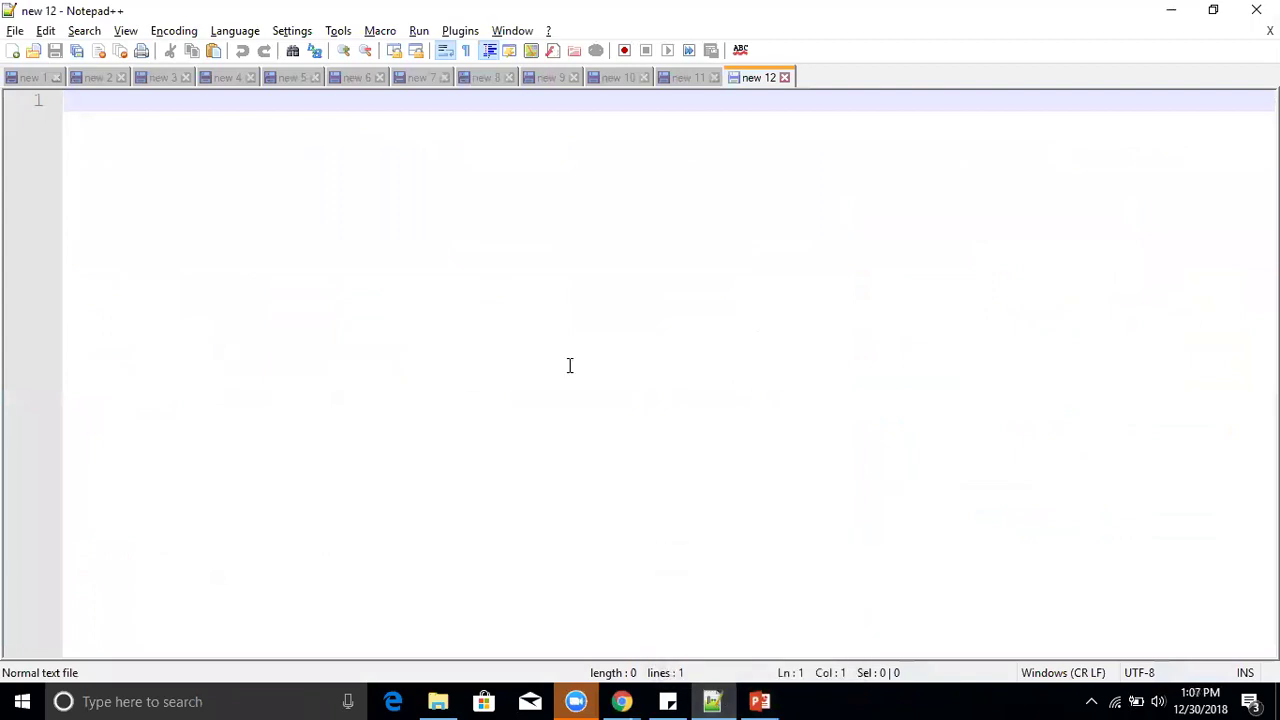
pyautogui.click(1175, 12)
pyautogui.click(757, 701)
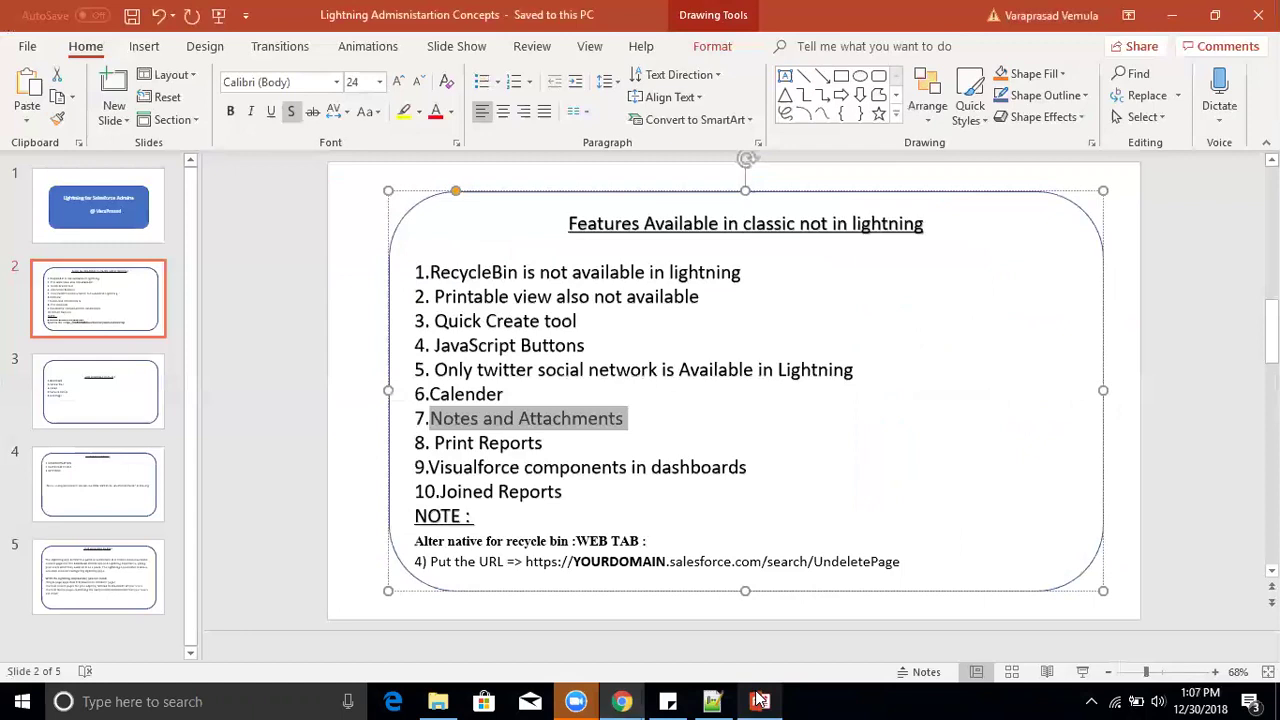
pyautogui.click(468, 448)
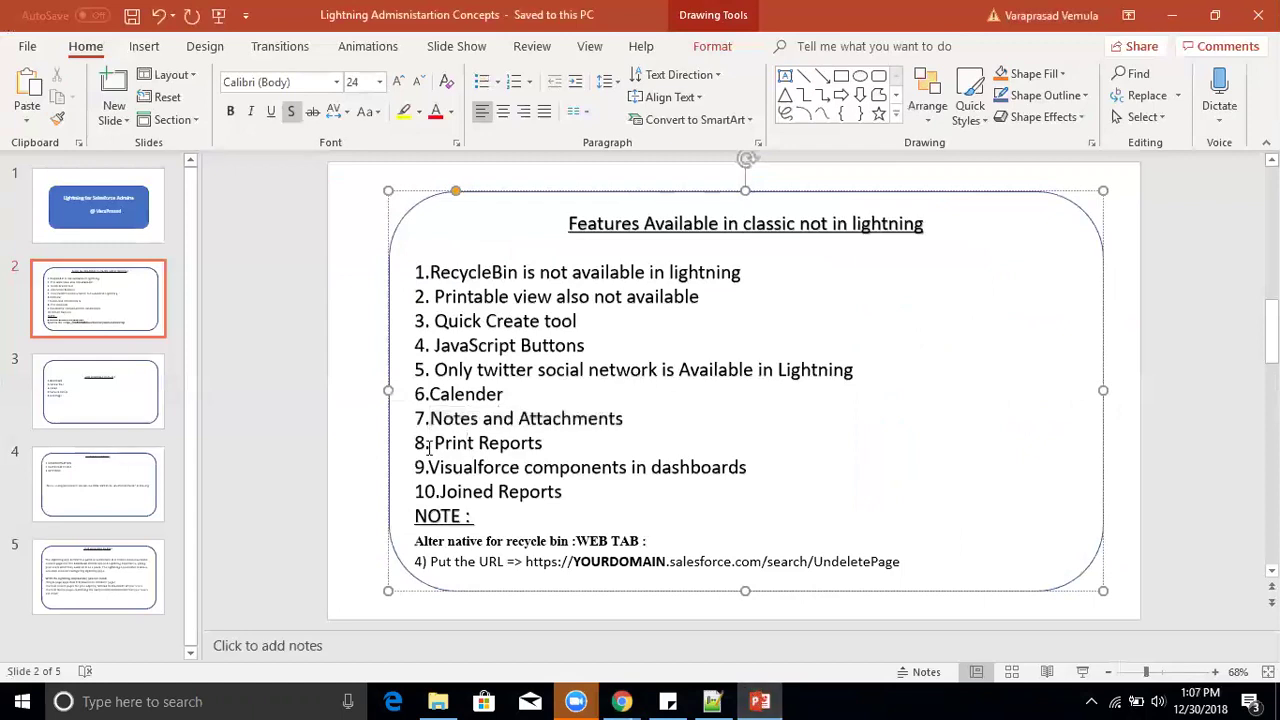
pyautogui.moveTo(430, 443); pyautogui.dragTo(564, 443)
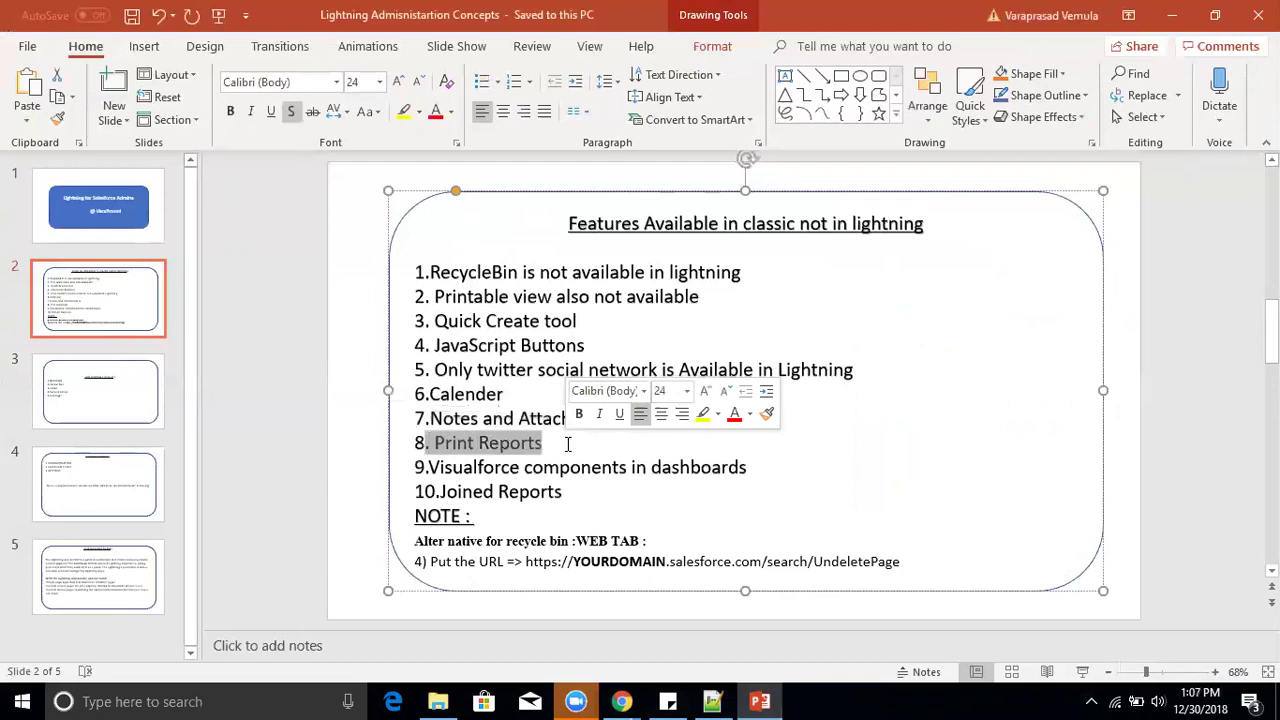
pyautogui.click(562, 465)
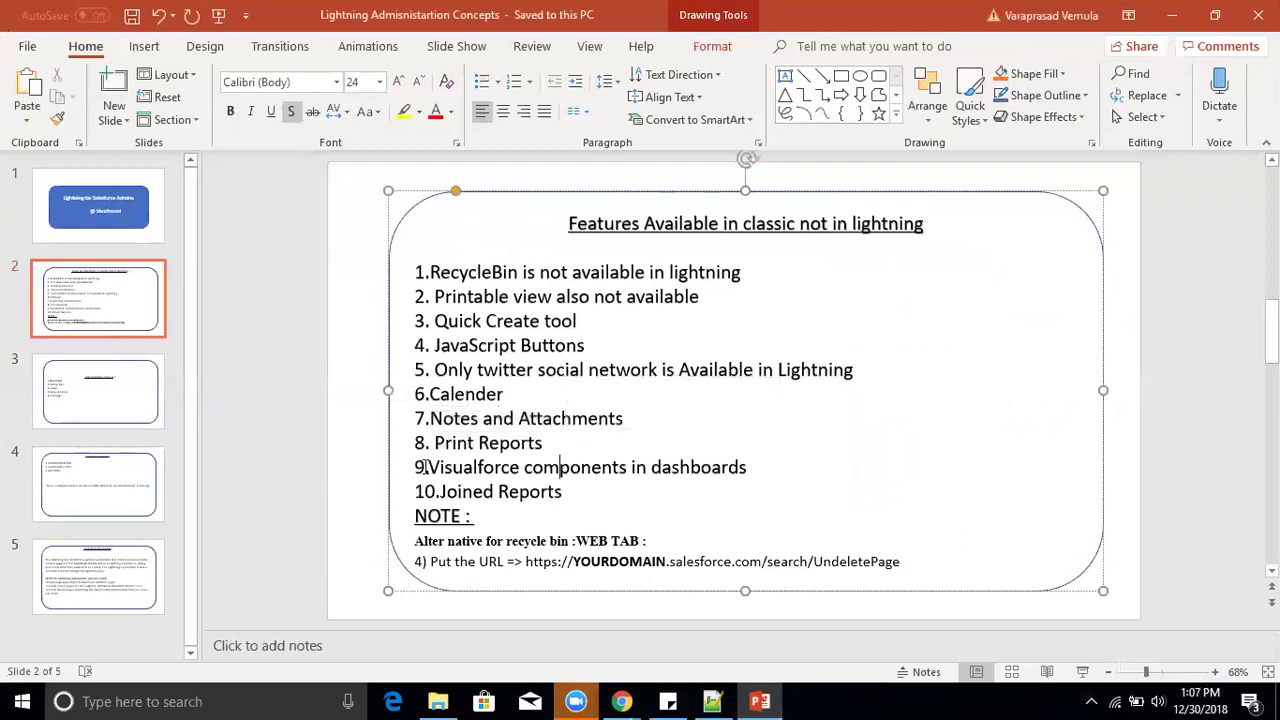
pyautogui.moveTo(474, 463); pyautogui.dragTo(742, 470)
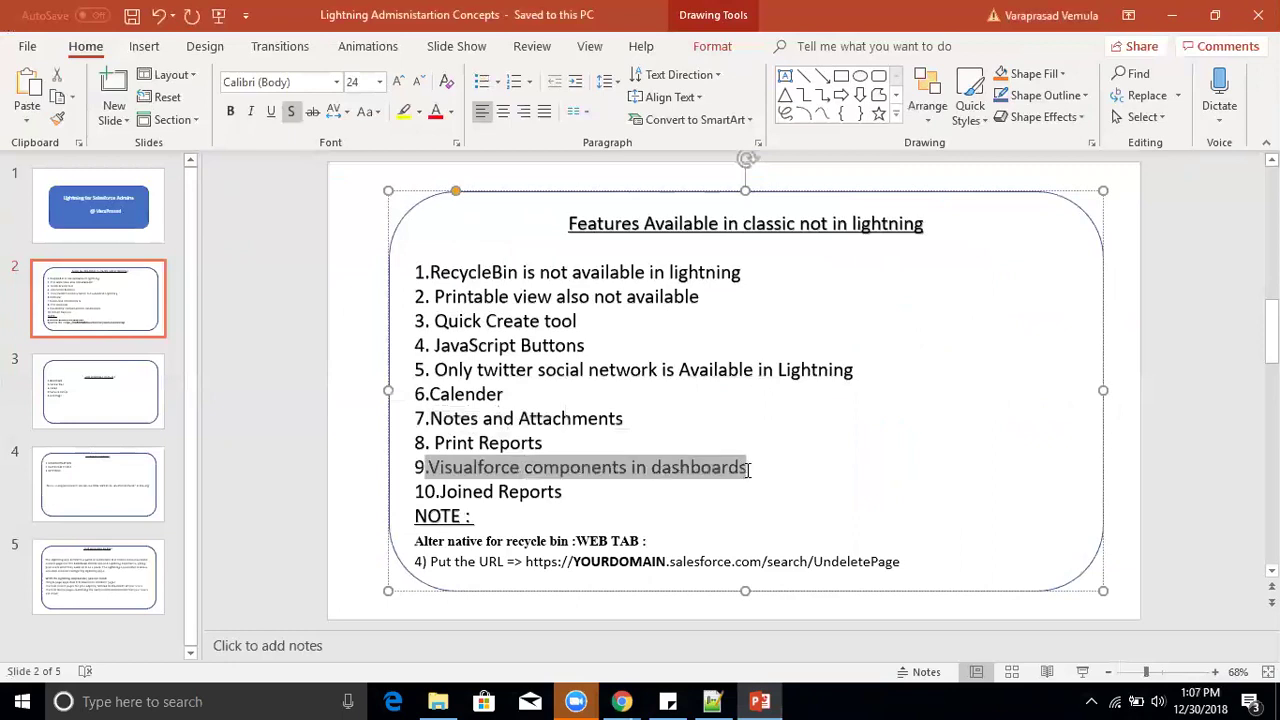
# Switch to the Classic window, start a new dashboard from the Reports page, and show its Data Sources
pyautogui.hotkey('alt', 'Tab')
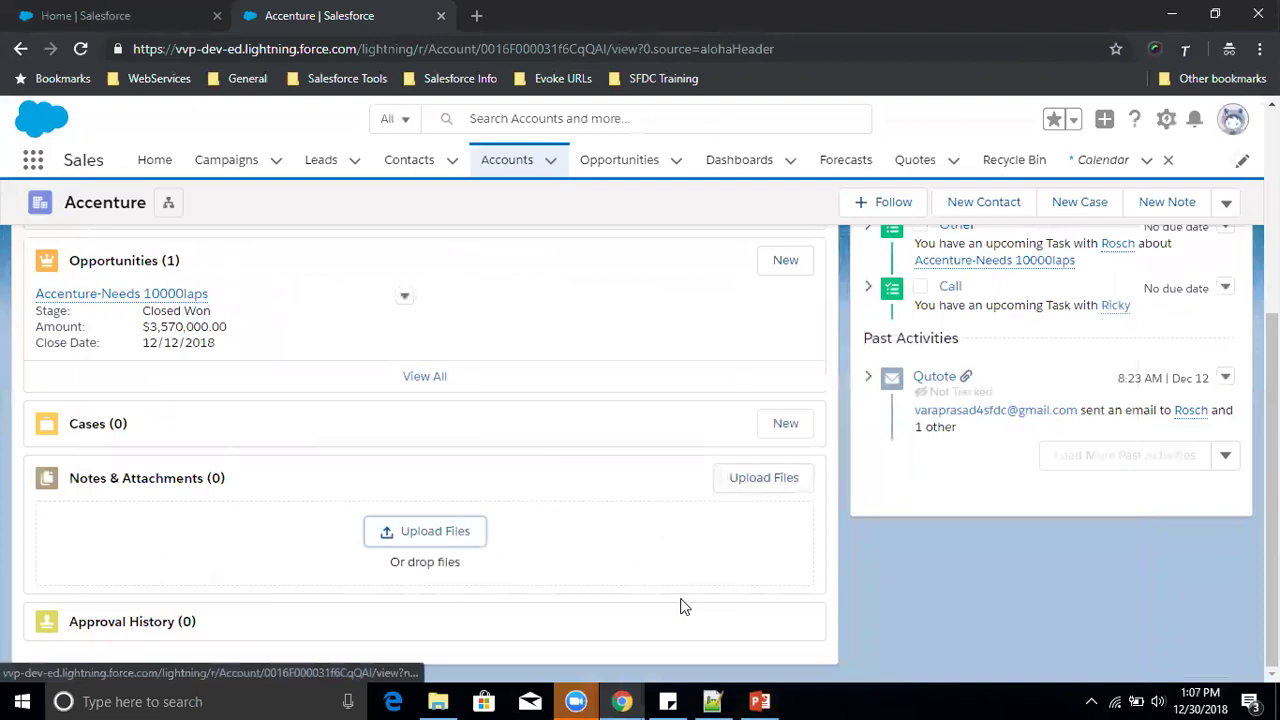
pyautogui.hotkey('alt', 'Tab')
pyautogui.click(915, 196)
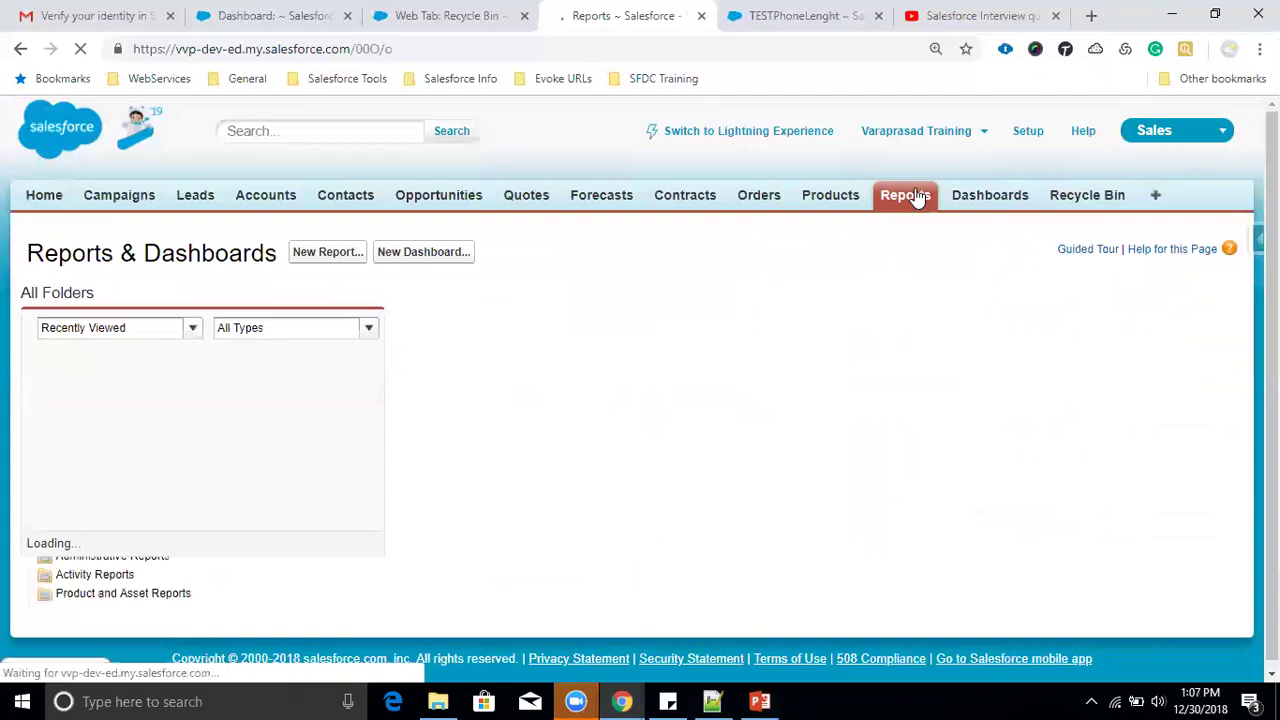
pyautogui.click(429, 254)
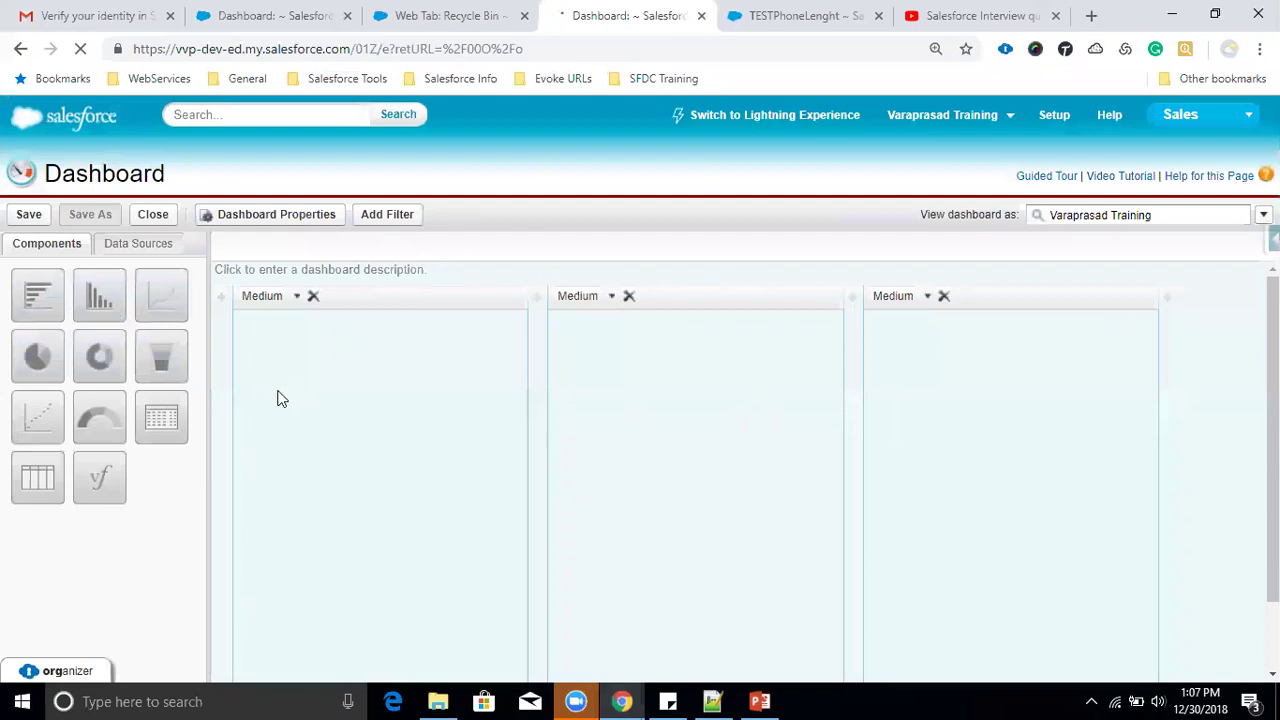
pyautogui.click(135, 245)
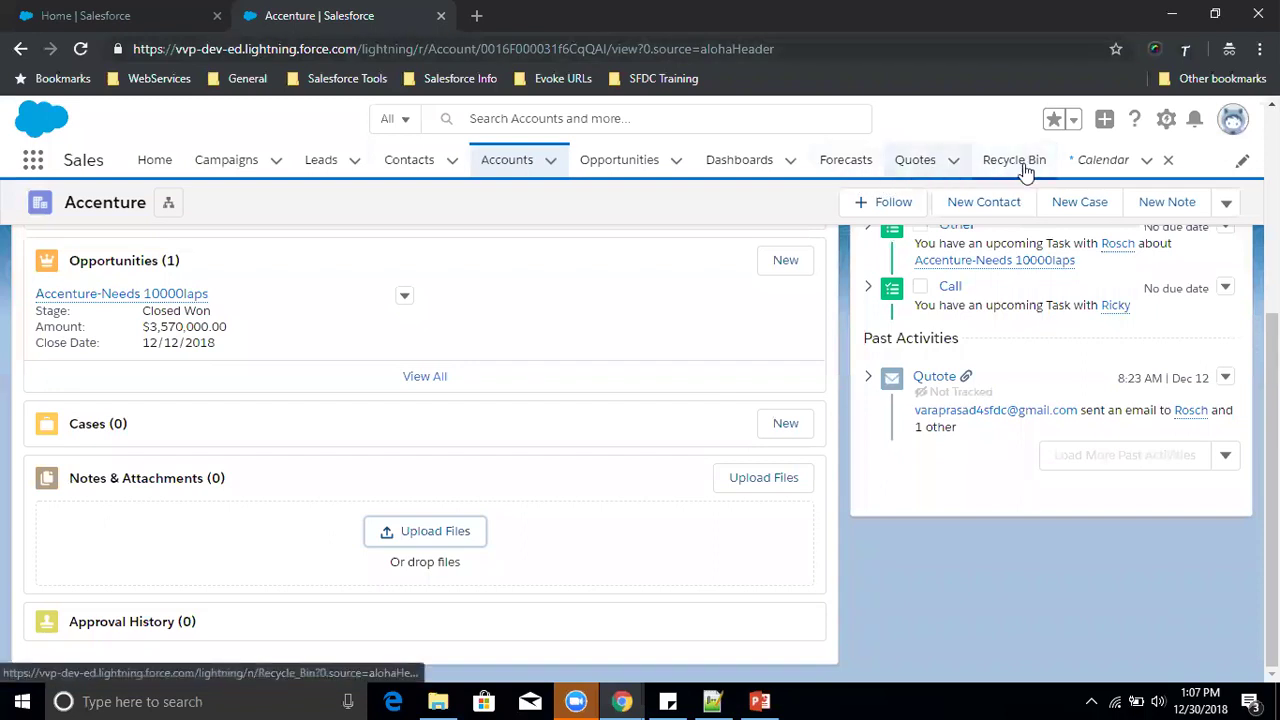
# In the Lightning window, find Dashboards among all items and open the Account Sales dashboard for editing
pyautogui.click(38, 168)
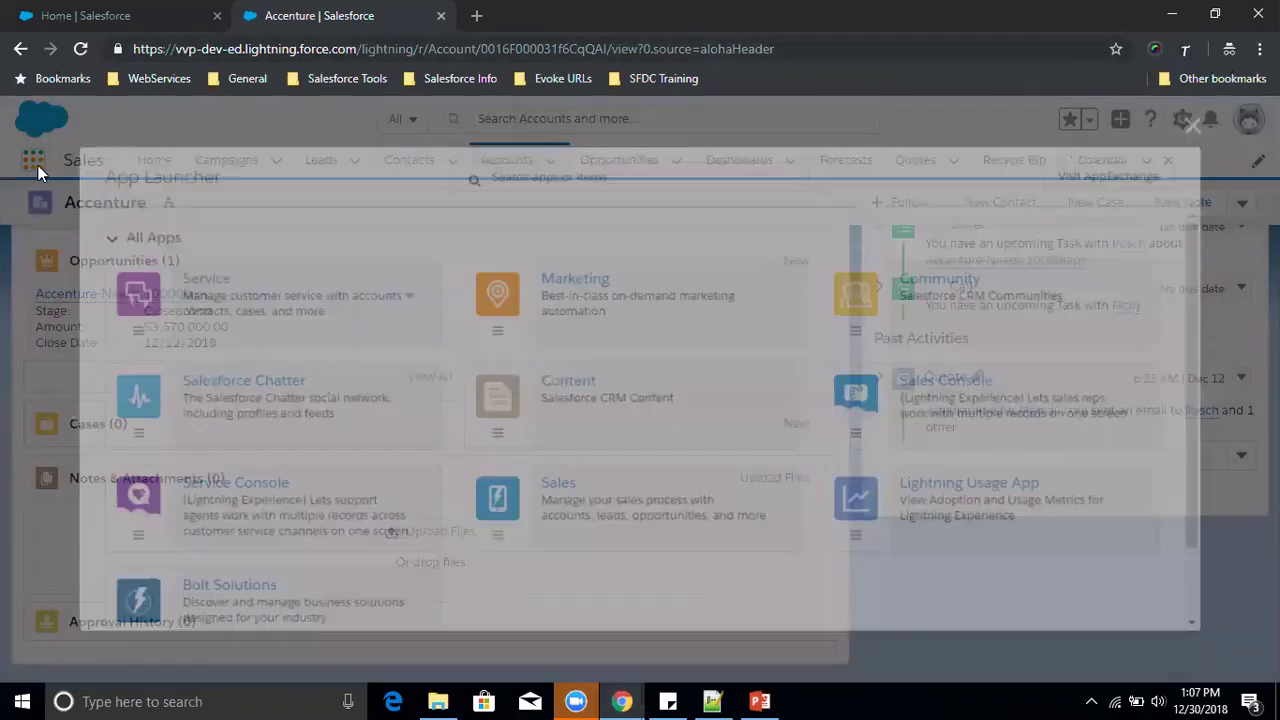
pyautogui.scroll(-10, 330, 360)
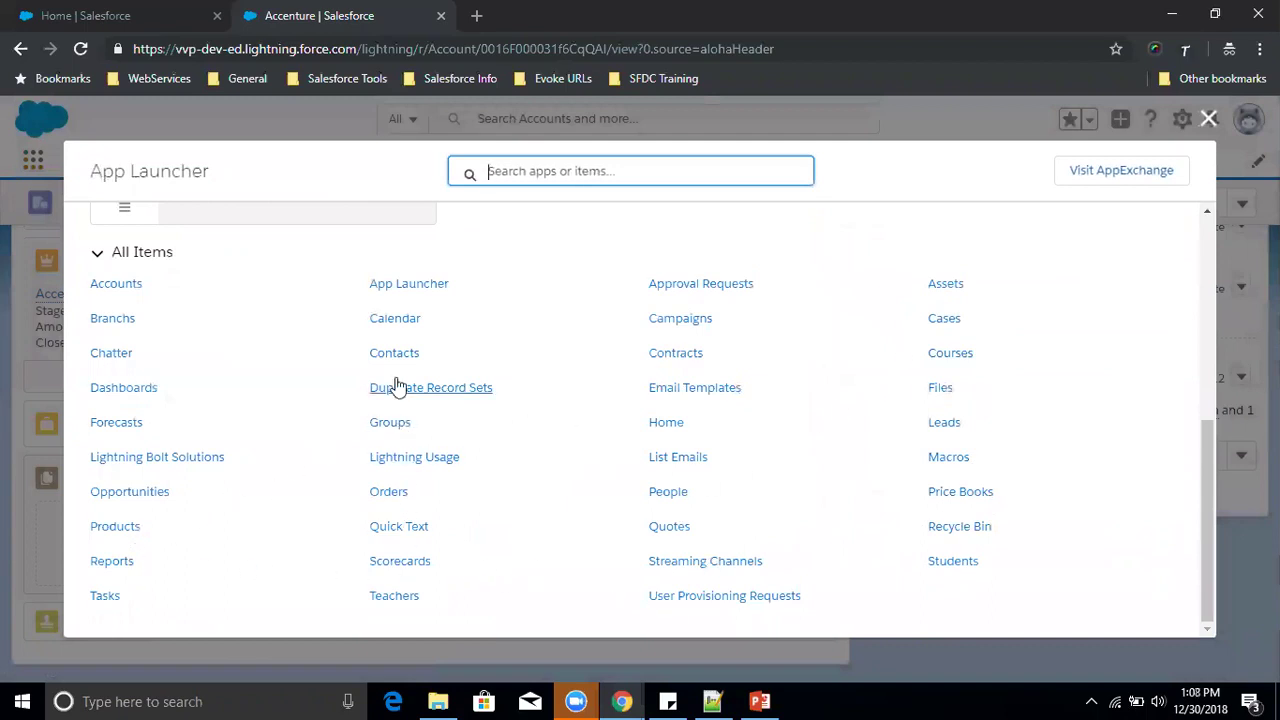
pyautogui.click(134, 389)
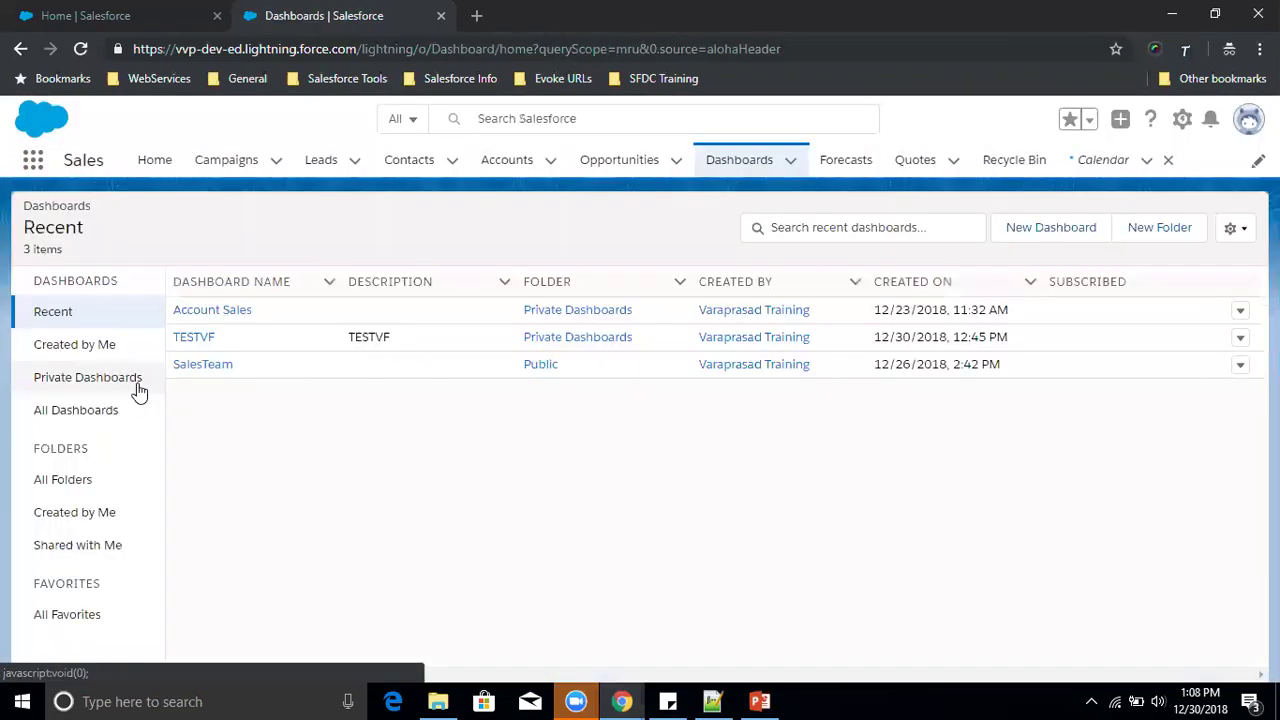
pyautogui.click(222, 313)
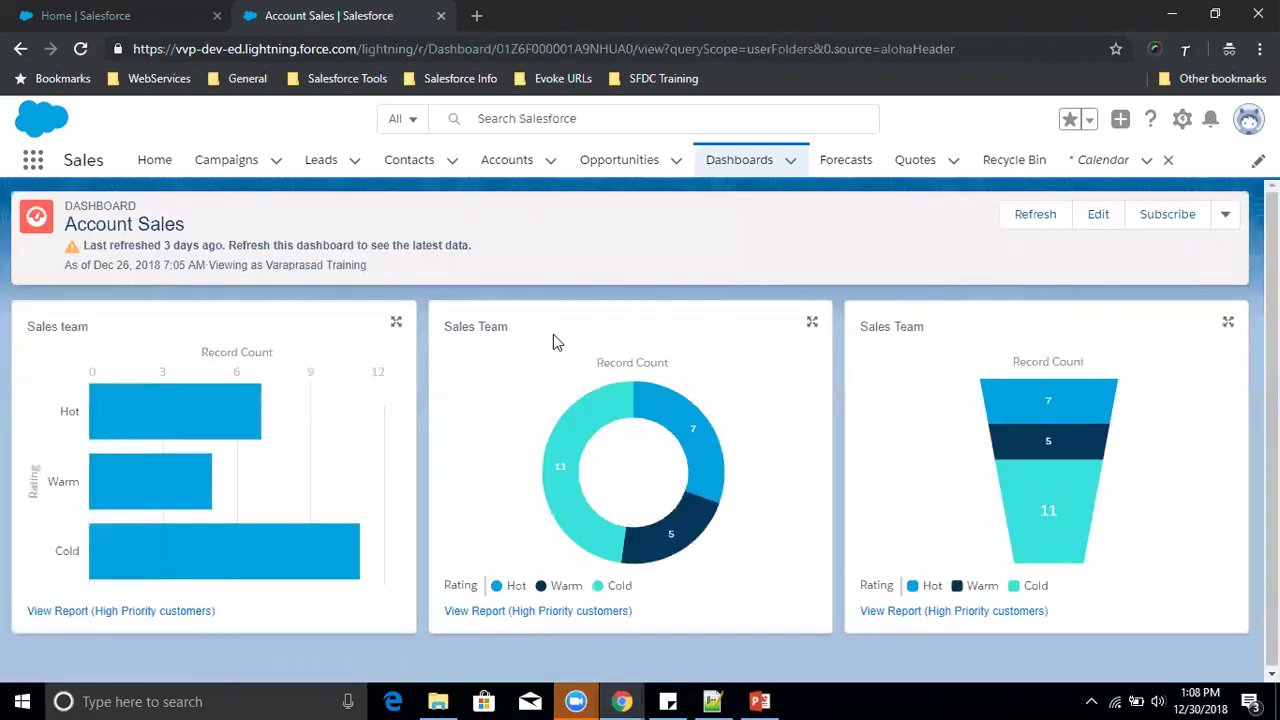
pyautogui.click(1100, 226)
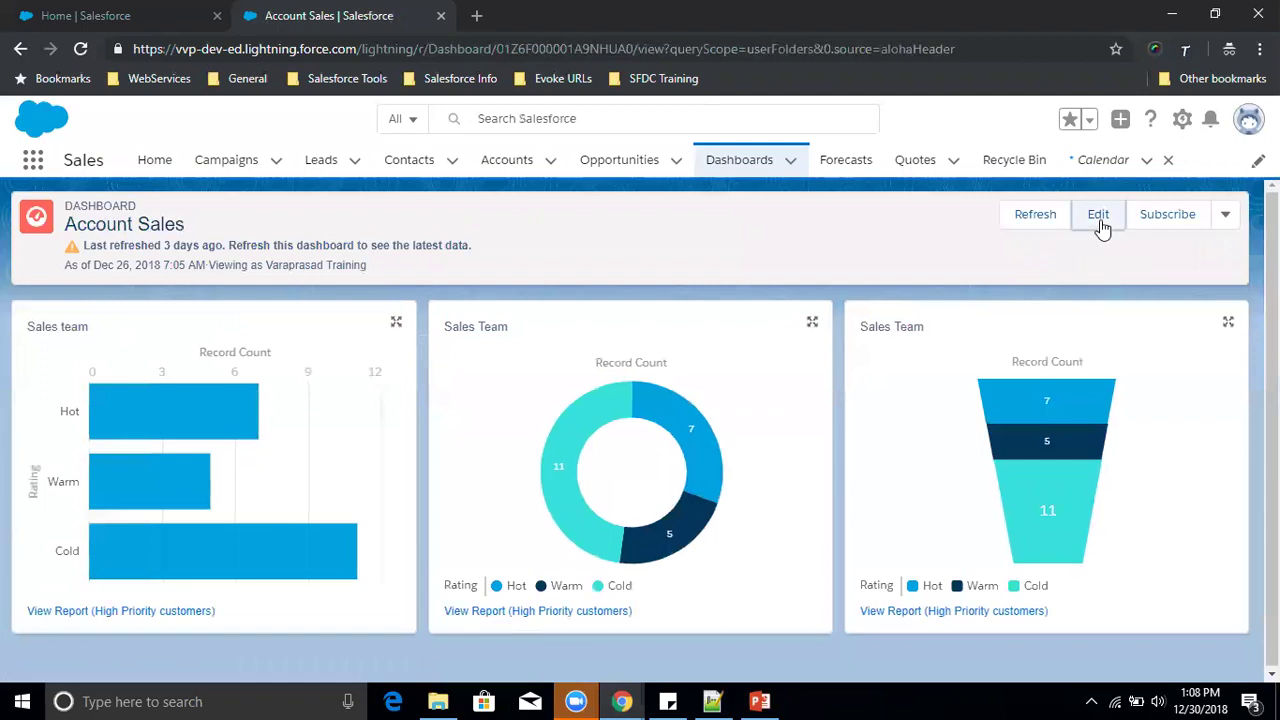
pyautogui.click(894, 534)
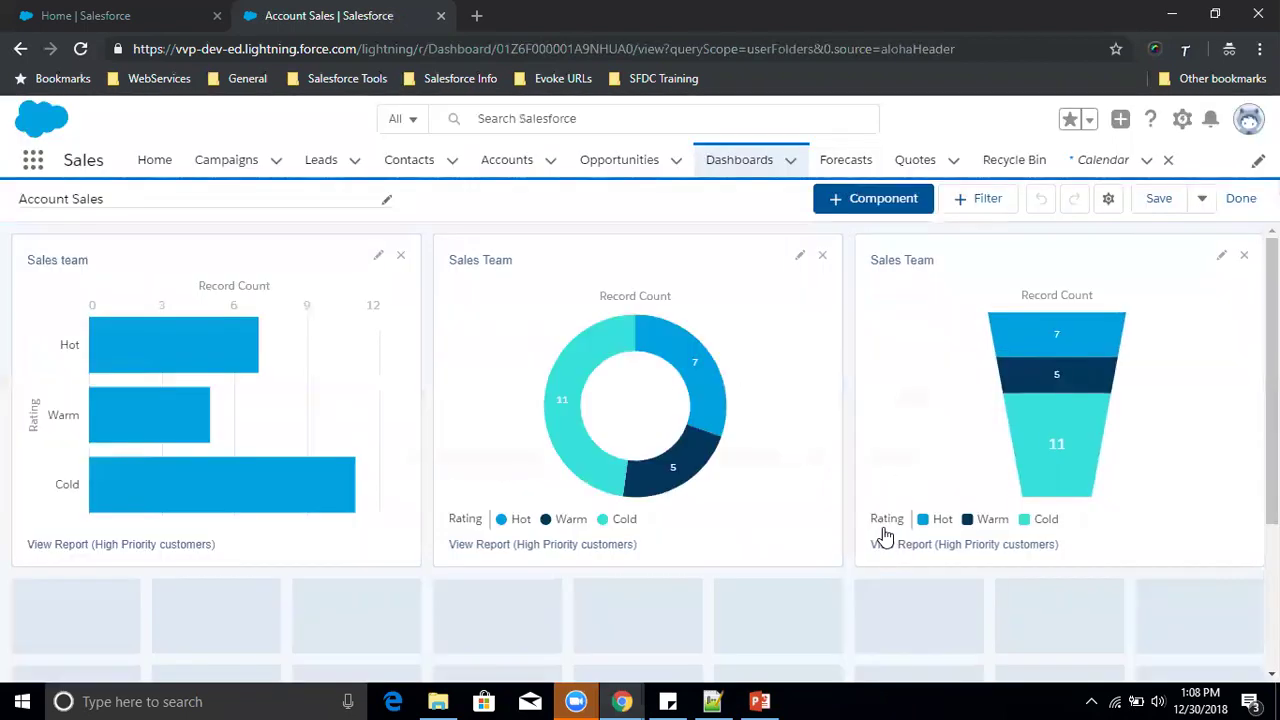
# Start adding a component to the Account Sales dashboard and examine the report and folder sources offered
pyautogui.click(872, 202)
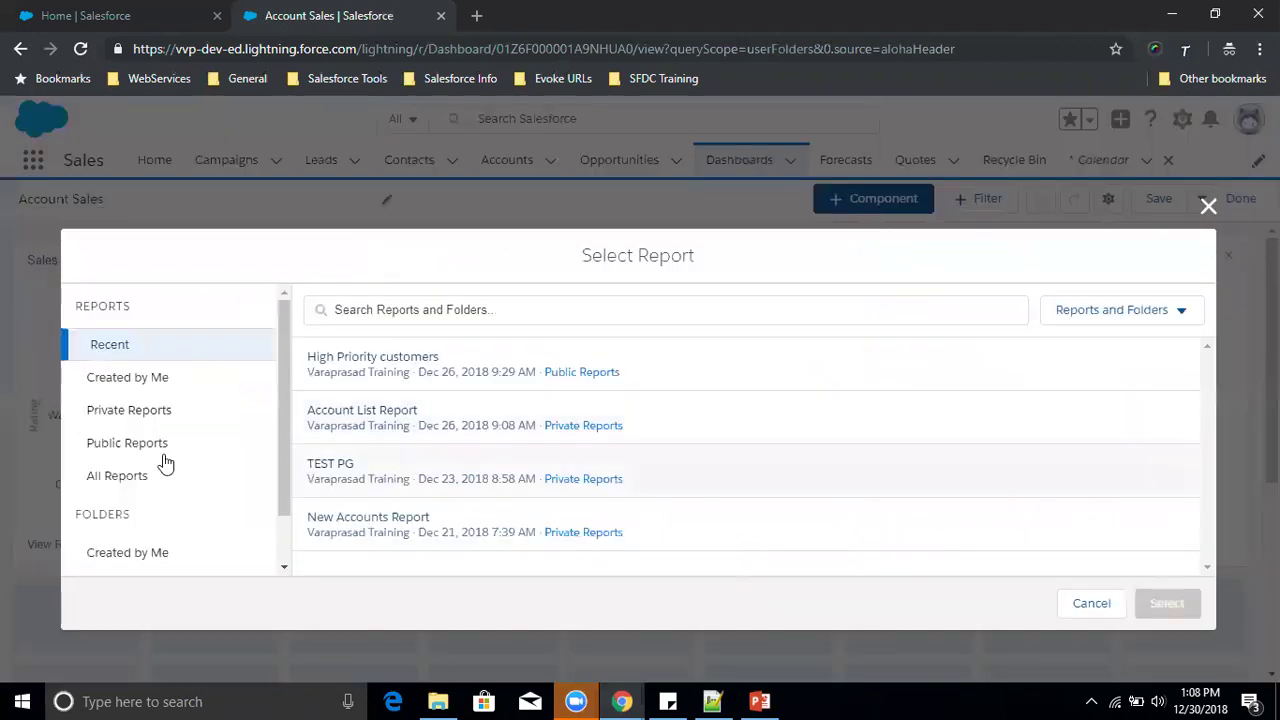
pyautogui.scroll(-1, 150, 500)
pyautogui.scroll(1, 150, 500)
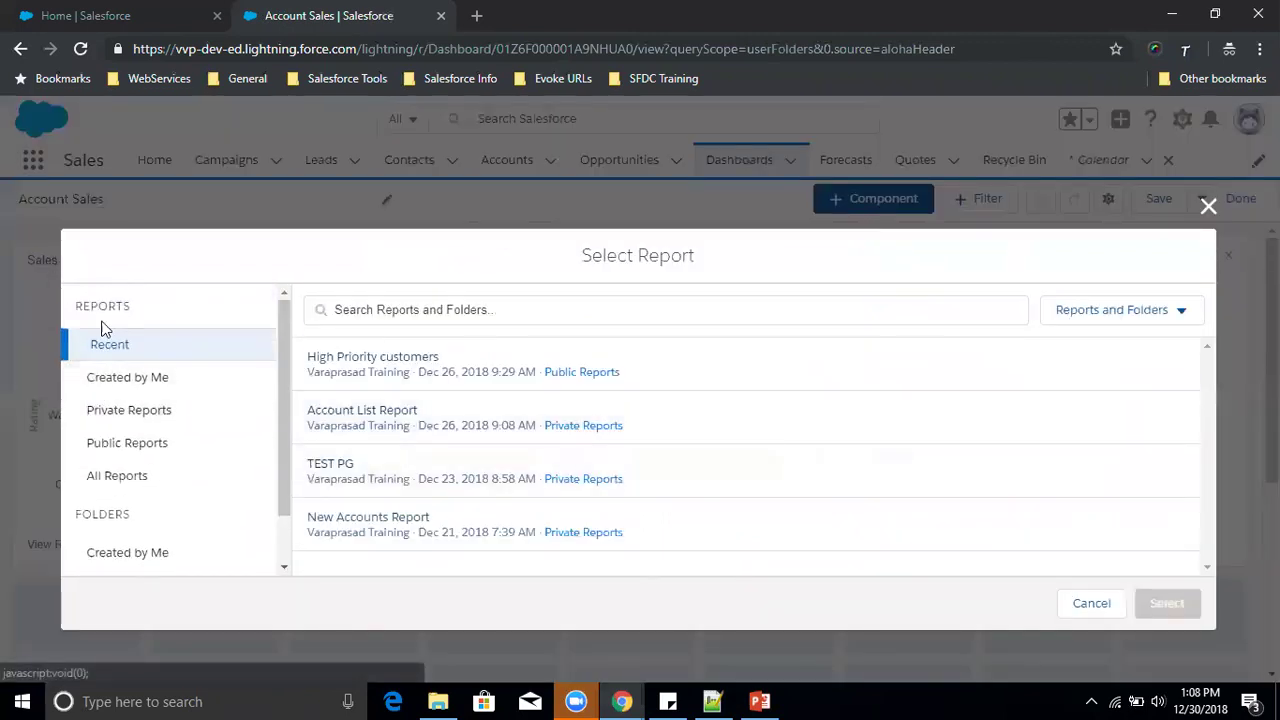
pyautogui.scroll(-1, 150, 503)
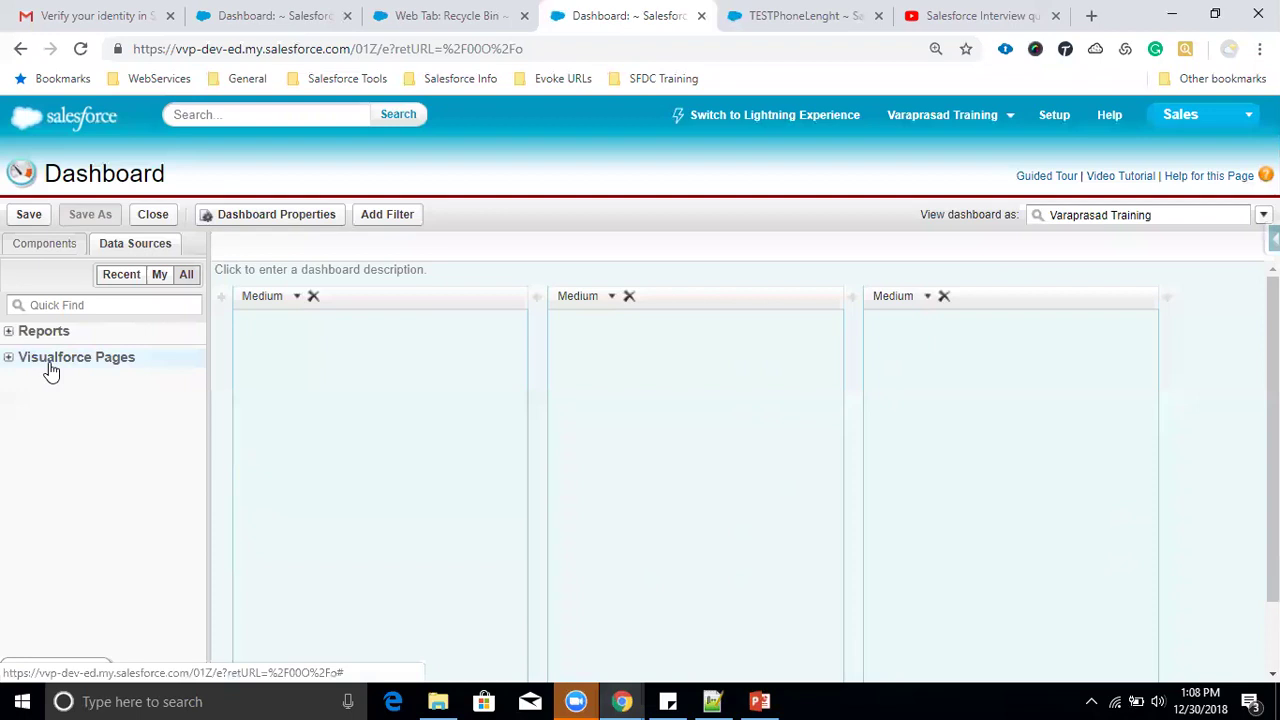
# Expand Visualforce Pages in the Classic dashboard's data sources, compare with Lightning's Select Report list, and dismiss that dialog
pyautogui.click(8, 362)
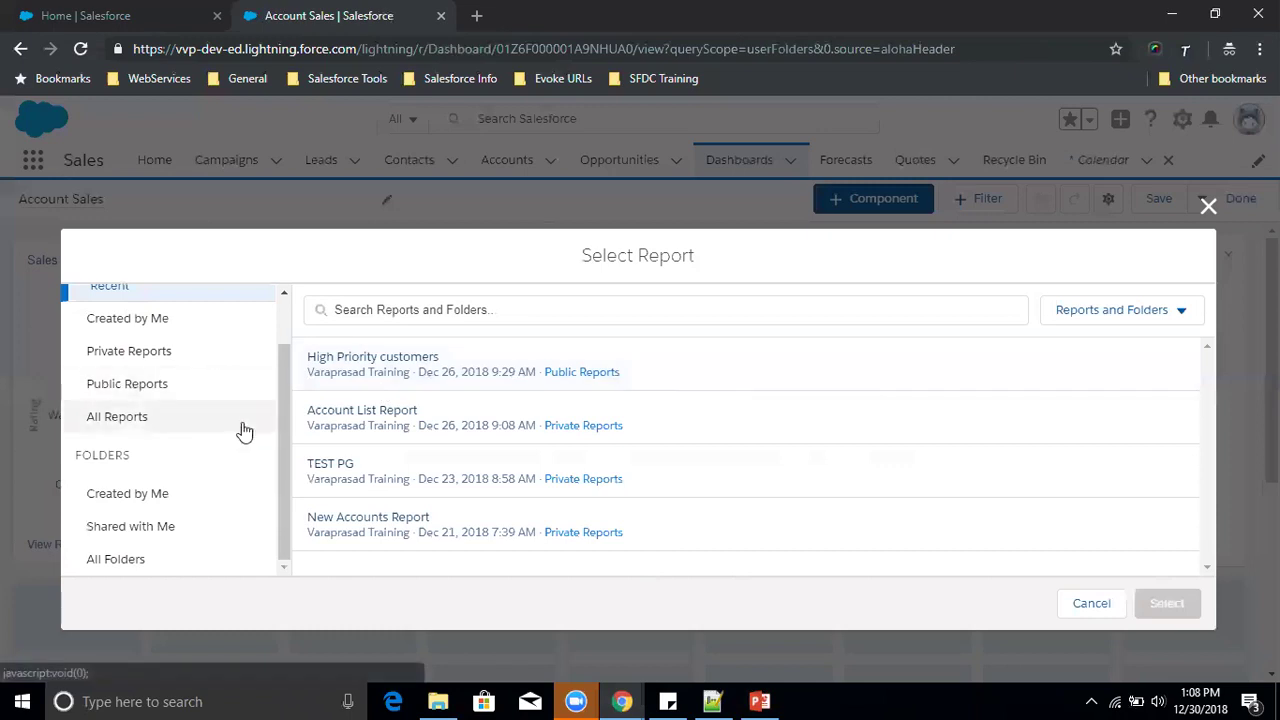
pyautogui.moveTo(281, 527); pyautogui.dragTo(283, 396)
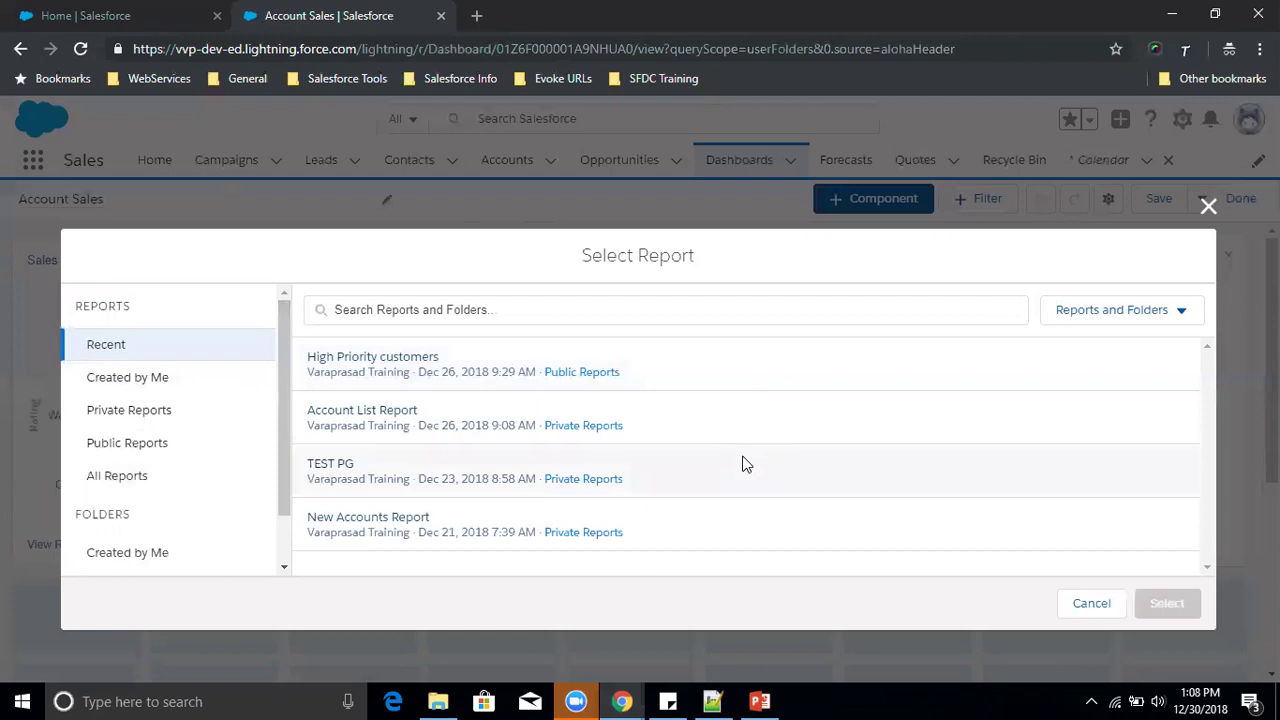
pyautogui.click(1208, 206)
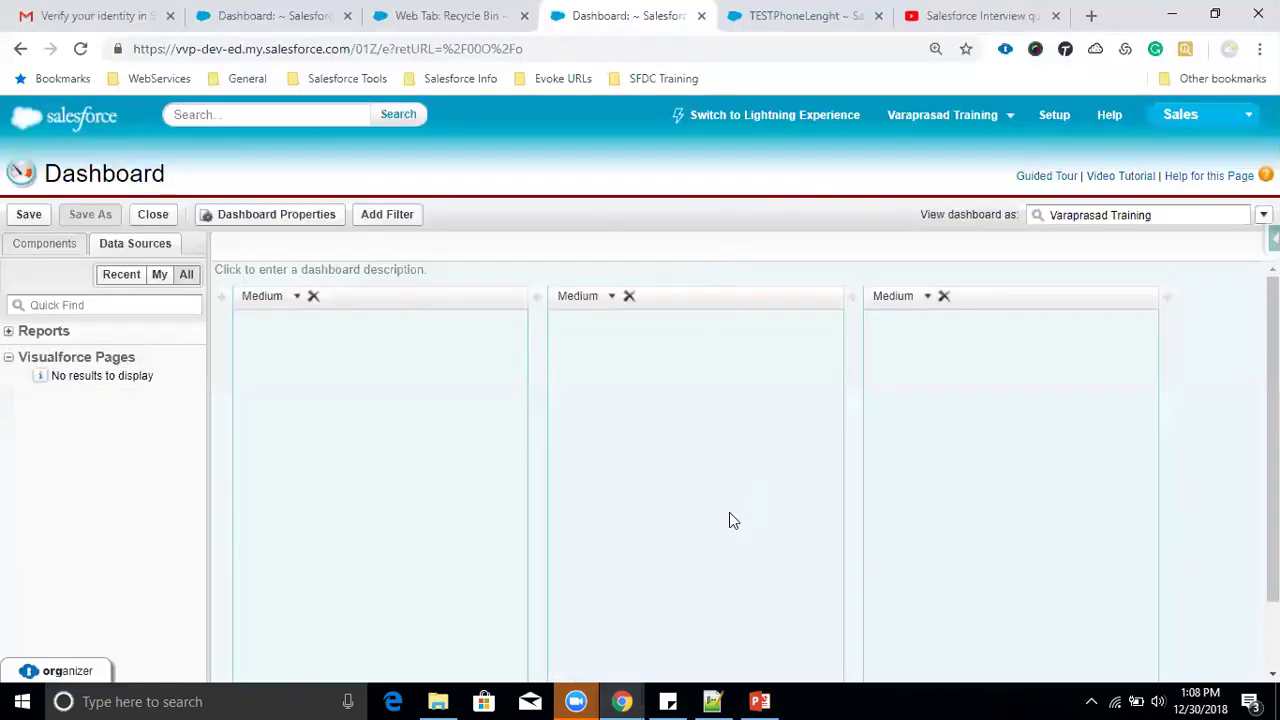
# Switch to PowerPoint and highlight the "Joined Reports" item on the slide
pyautogui.click(760, 701)
pyautogui.click(500, 492)
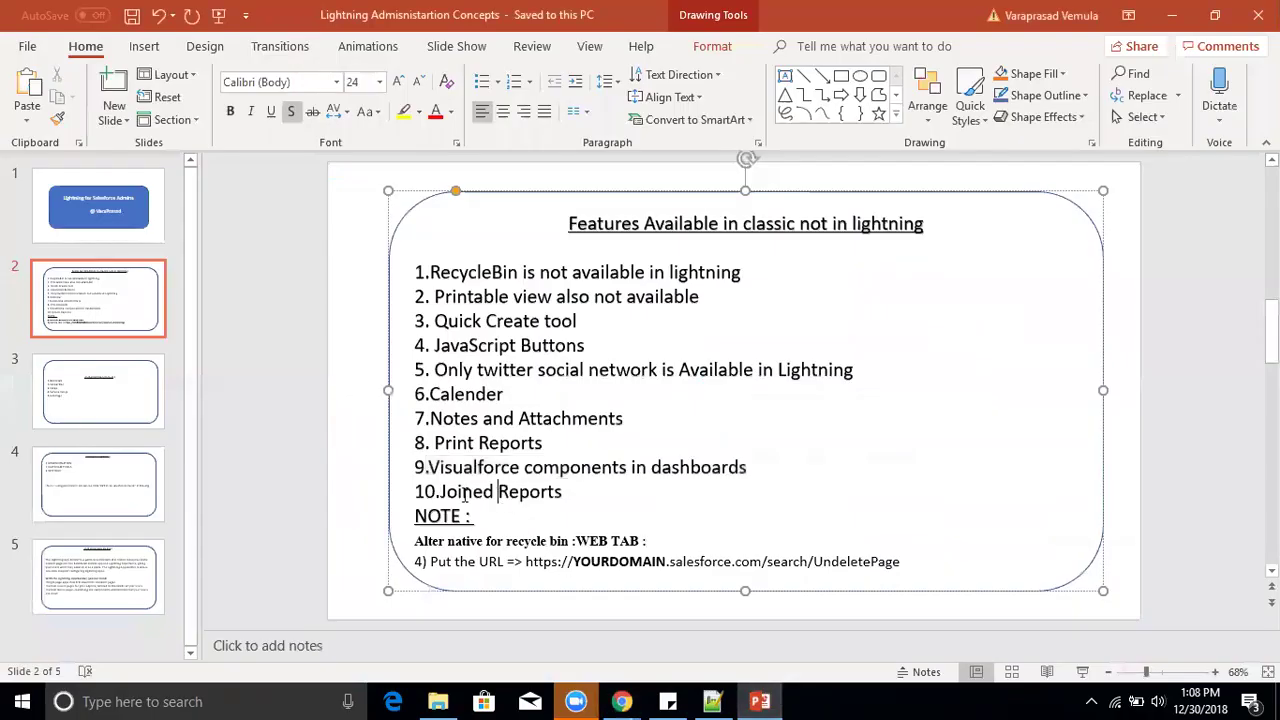
pyautogui.moveTo(442, 489); pyautogui.dragTo(566, 495)
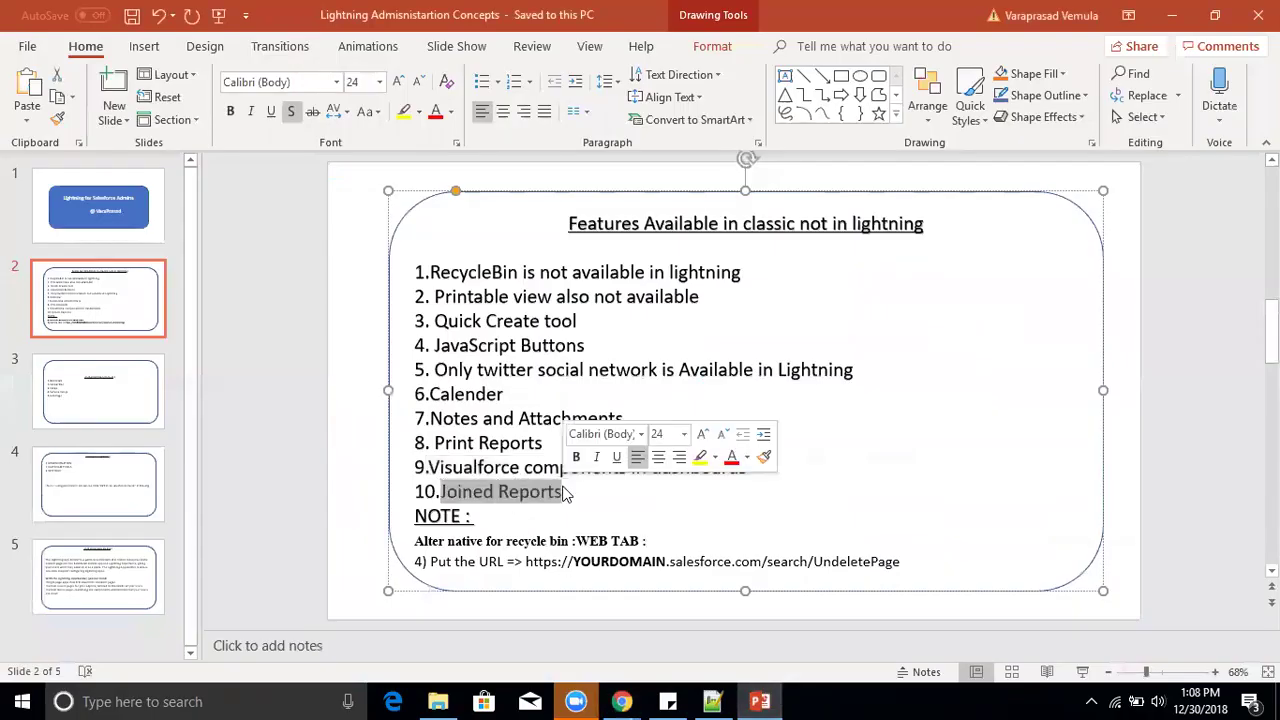
# Return to the Classic window and open the Account Sales dashboard from the Reports list for editing
pyautogui.hotkey('alt', 'Tab')
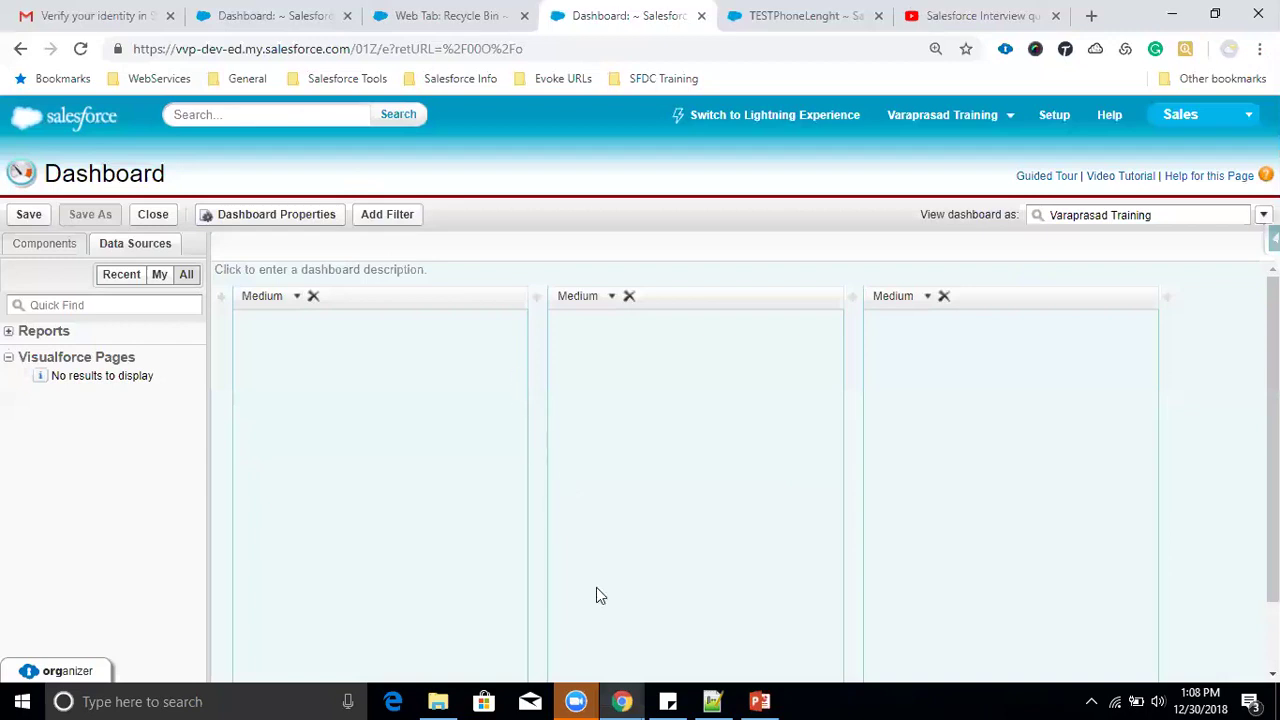
pyautogui.moveTo(643, 700)
pyautogui.click(560, 607)
pyautogui.click(450, 15)
pyautogui.click(897, 199)
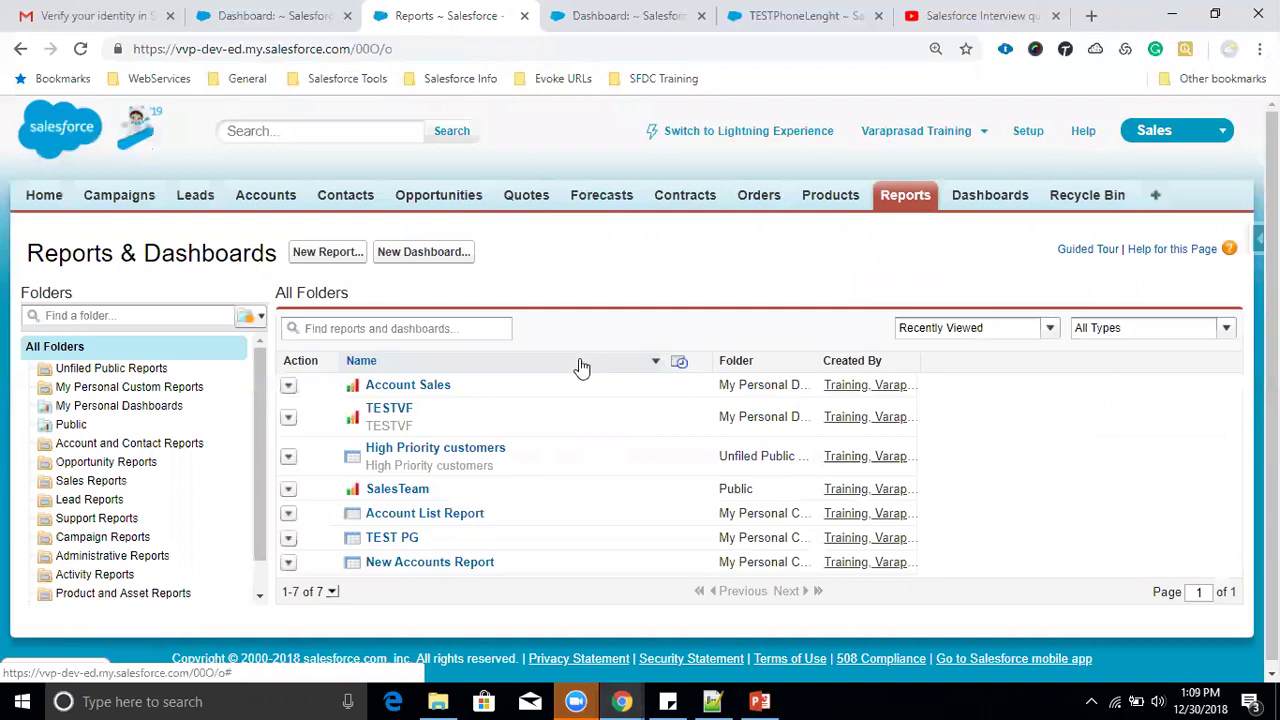
pyautogui.click(400, 394)
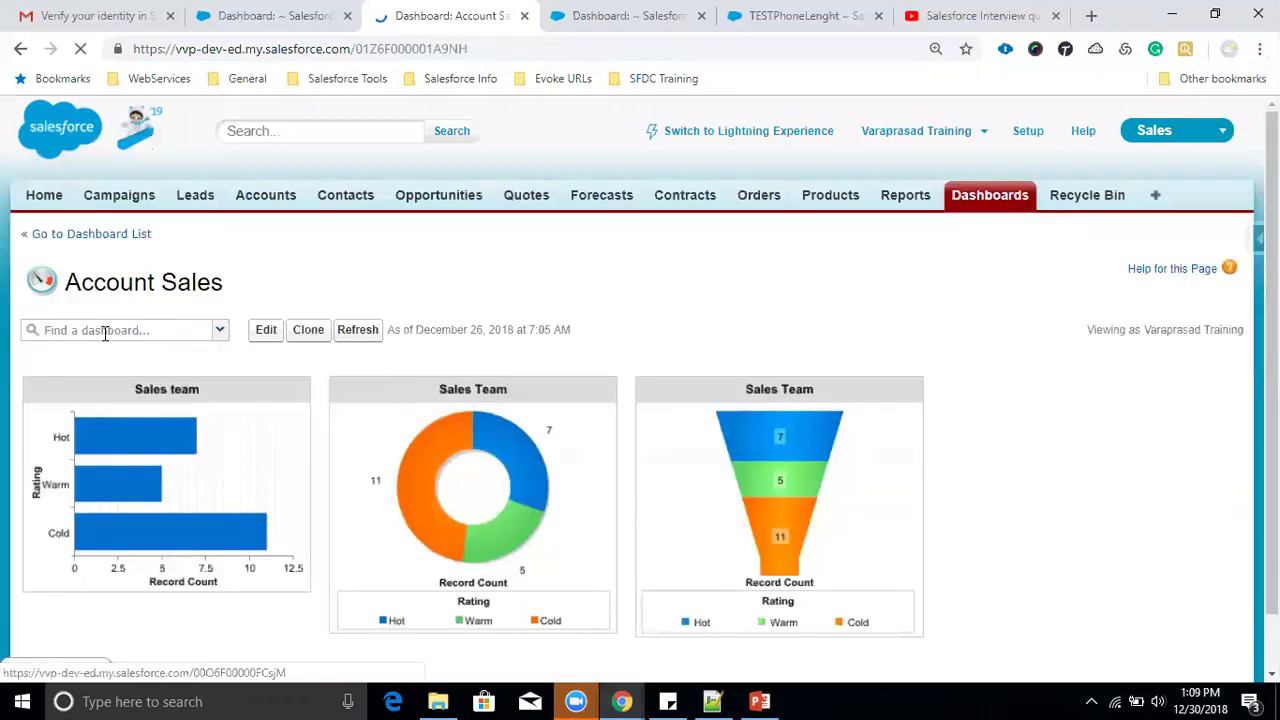
pyautogui.click(258, 338)
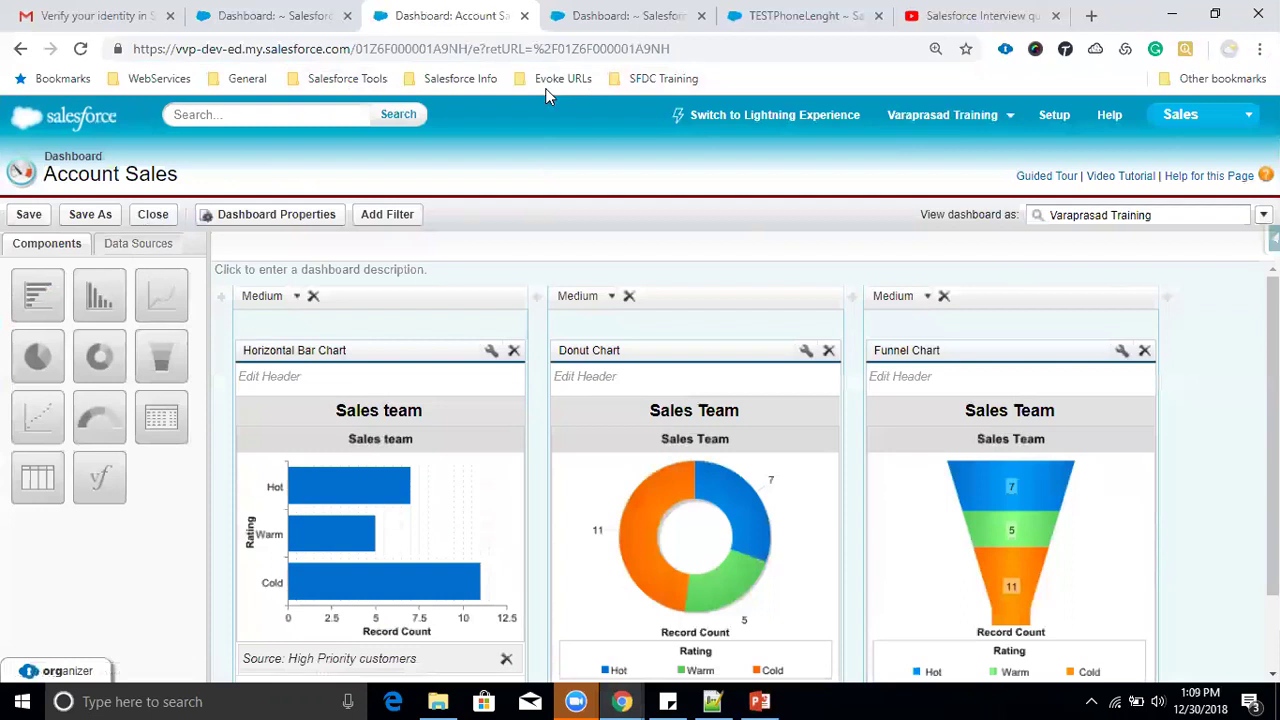
# Leave the blank Classic dashboard editor by way of Setup and open the Reports & Dashboards list
pyautogui.click(280, 15)
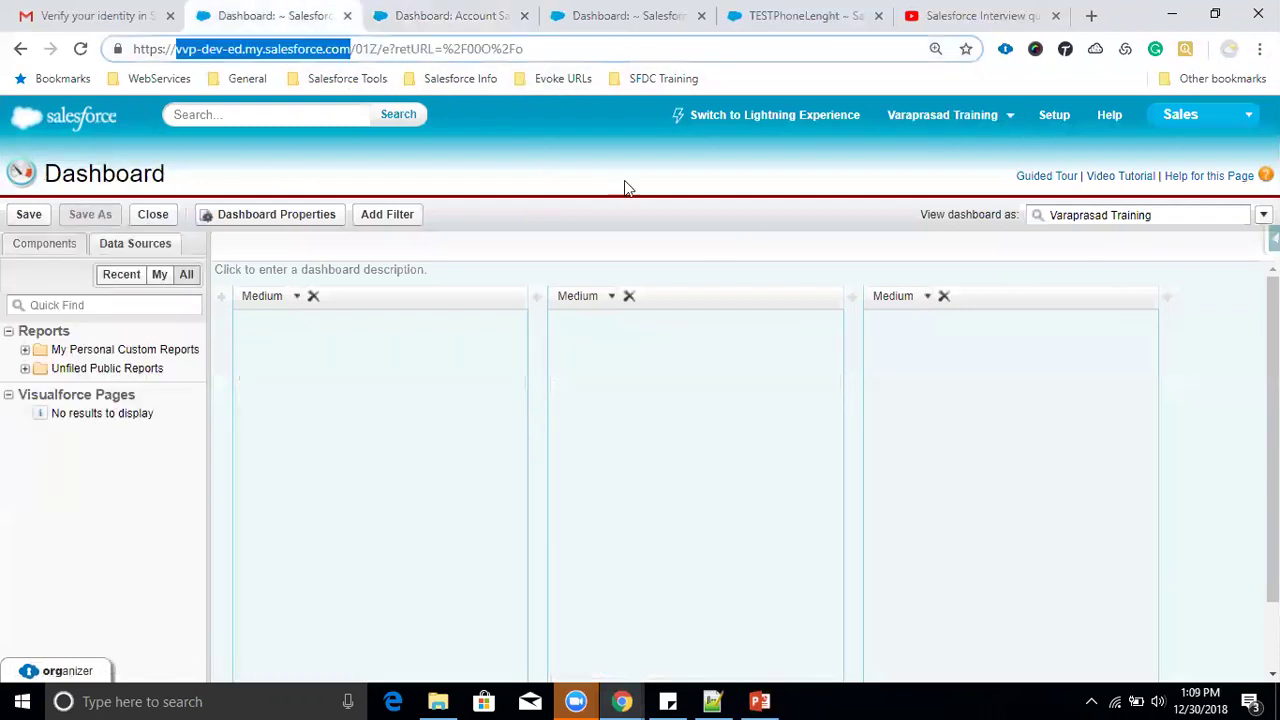
pyautogui.click(563, 20)
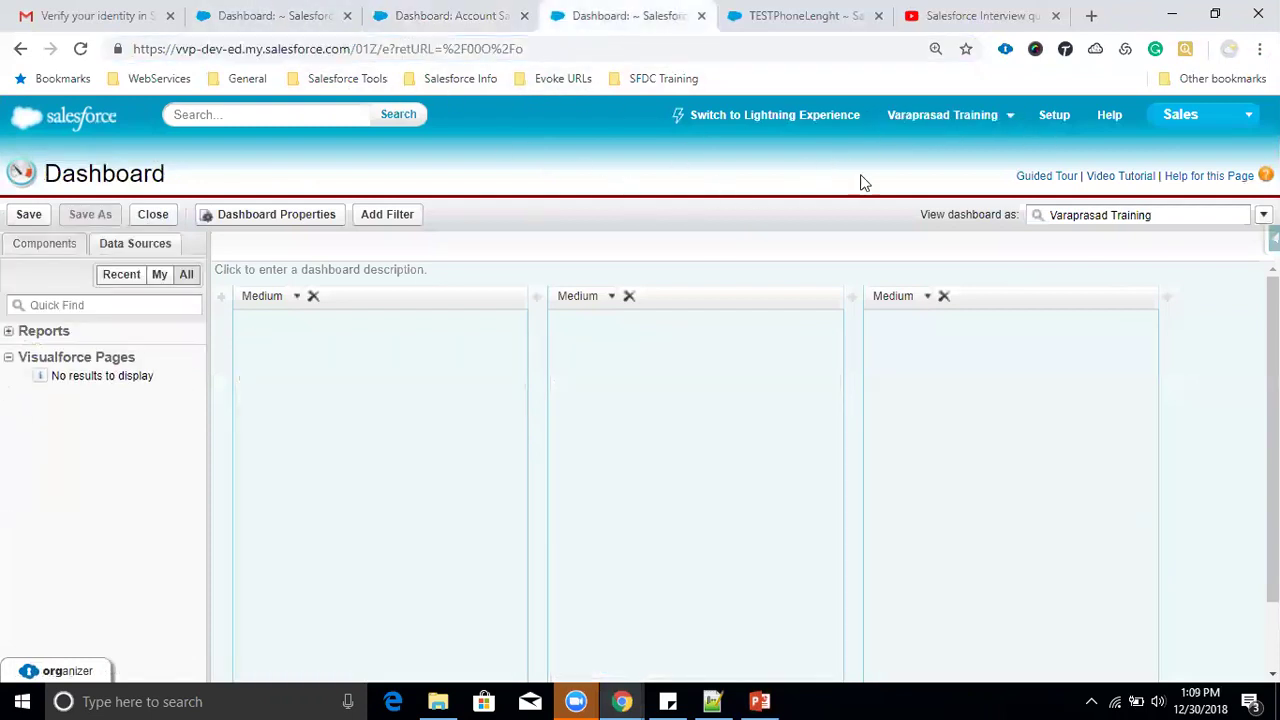
pyautogui.click(1068, 126)
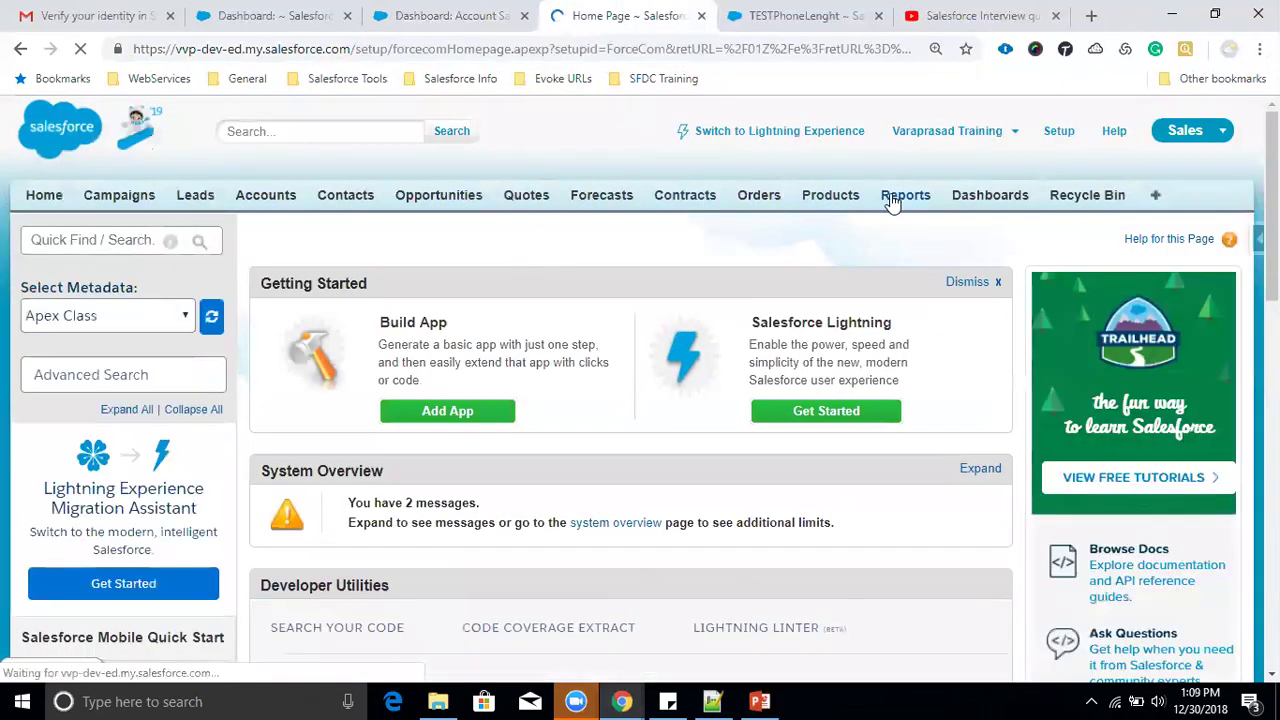
pyautogui.click(892, 199)
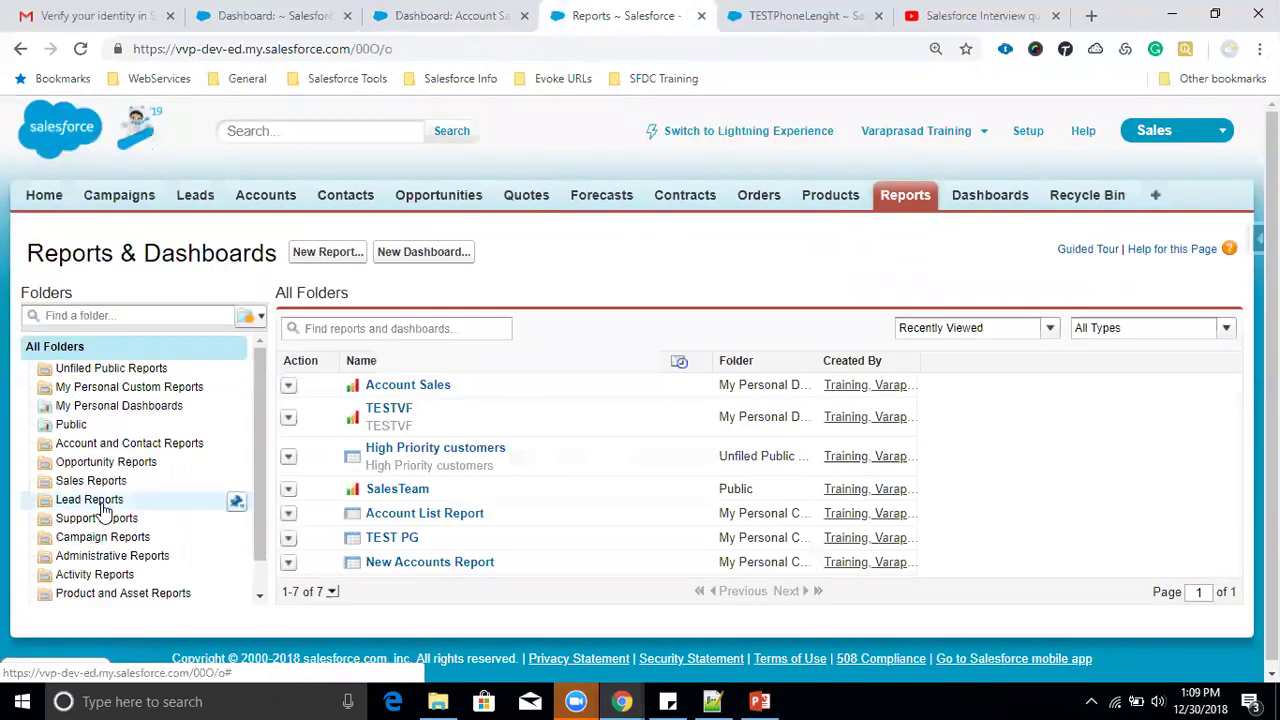
# Open the Account List Report from the Classic reports list and bring it up for customizing
pyautogui.scroll(-3, 182, 467)
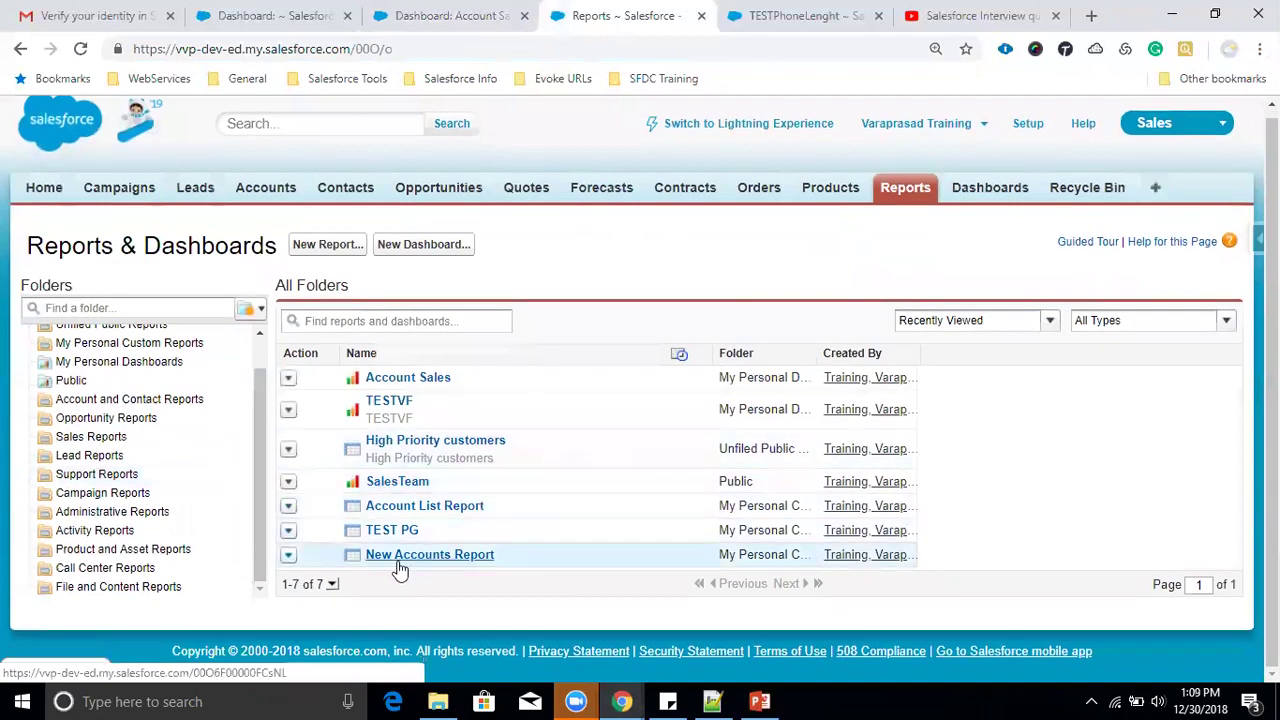
pyautogui.click(417, 508)
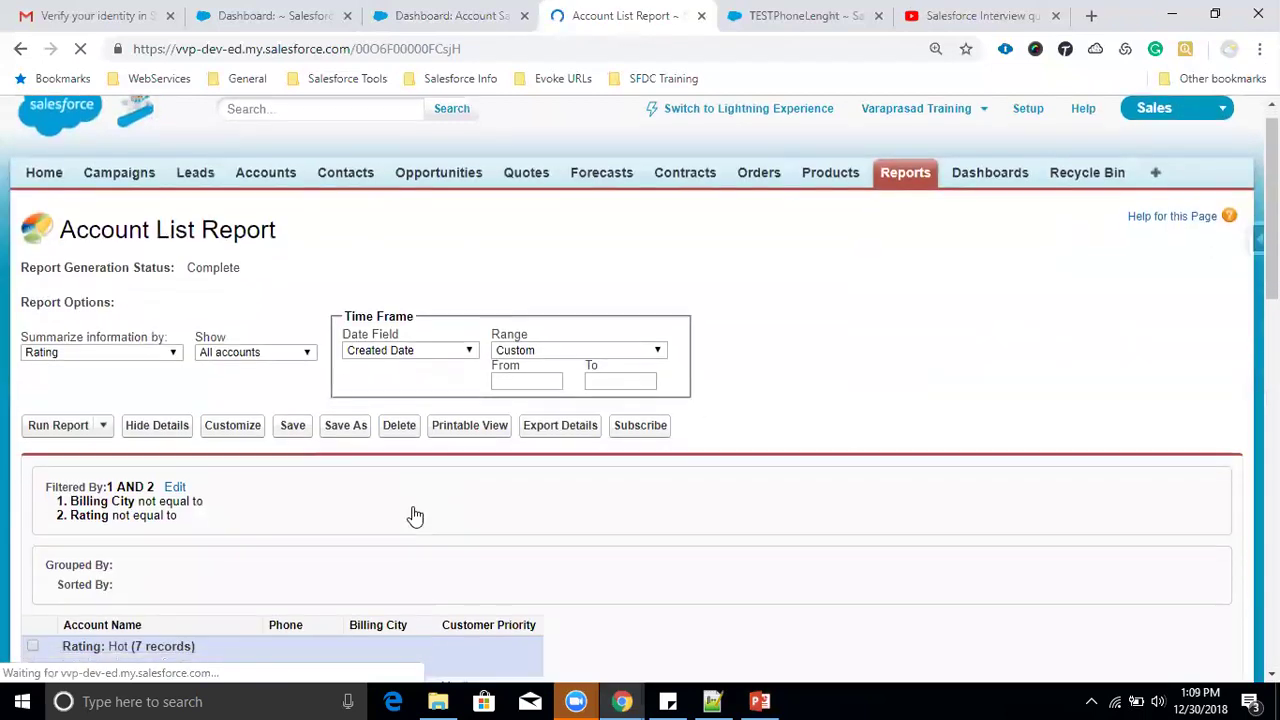
pyautogui.scroll(-3, 415, 516)
pyautogui.click(231, 448)
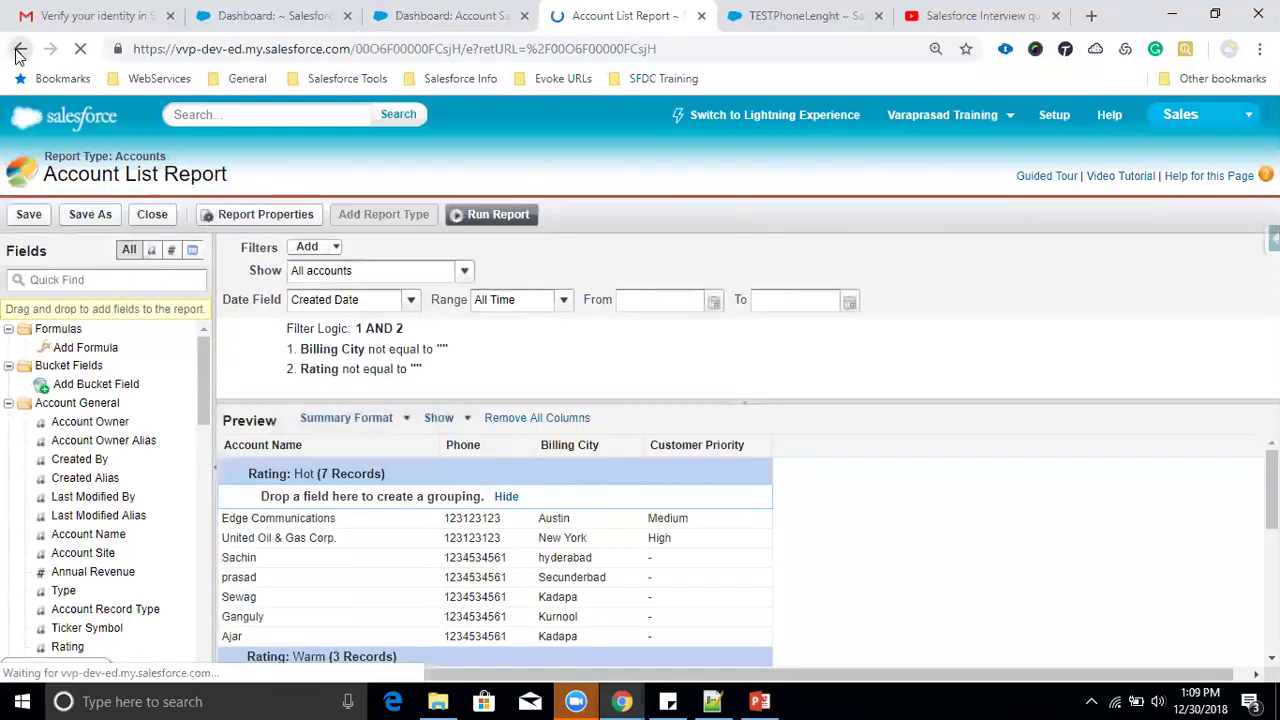
pyautogui.click(20, 50)
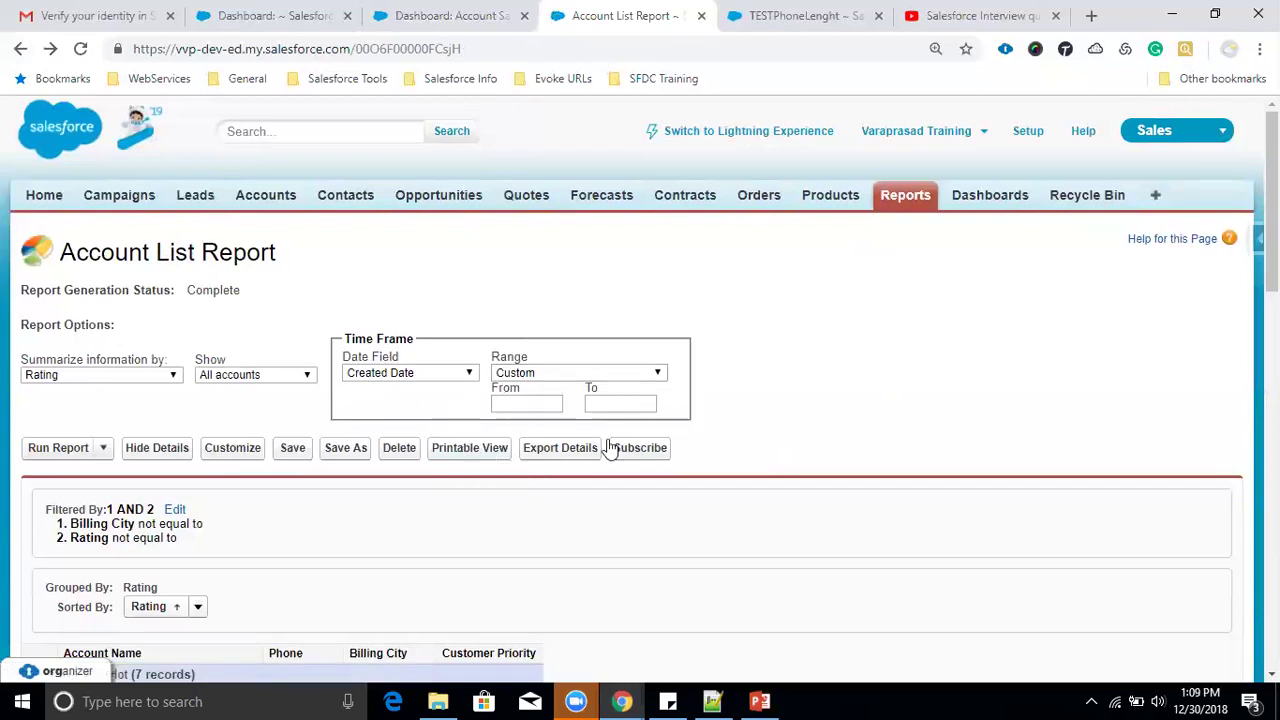
pyautogui.scroll(-1, 336, 510)
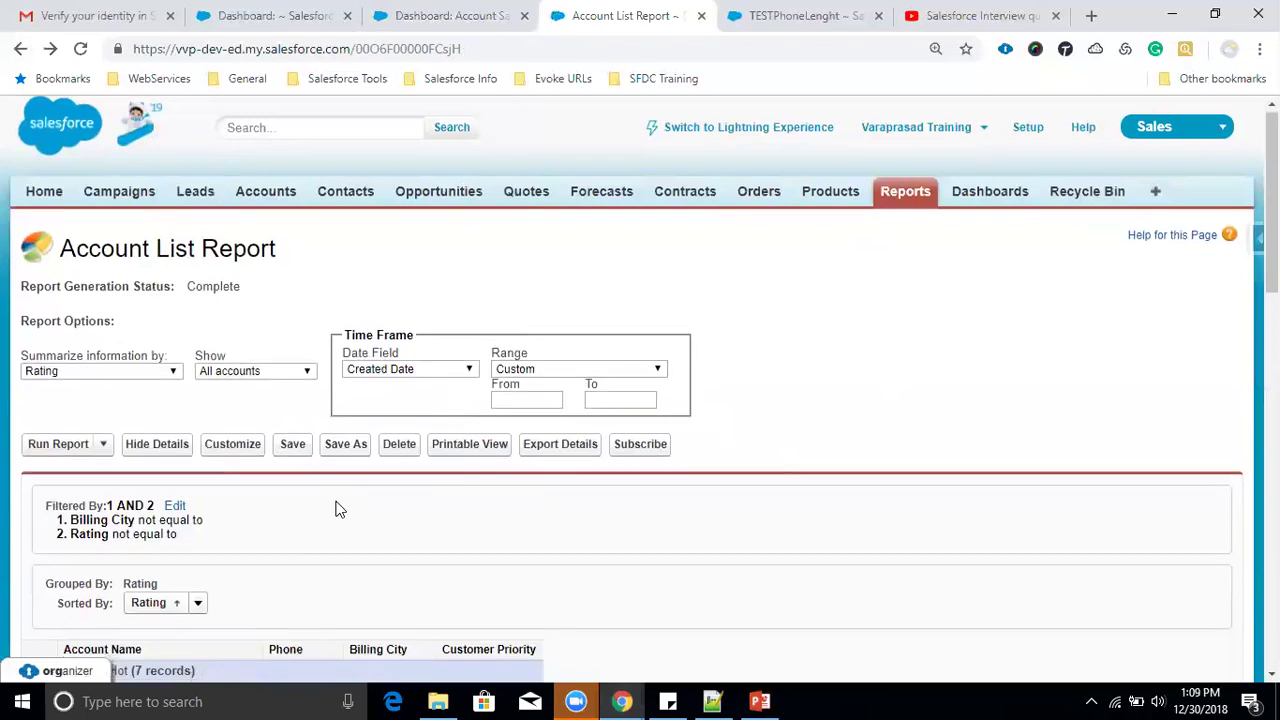
pyautogui.scroll(-2, 336, 510)
pyautogui.click(236, 268)
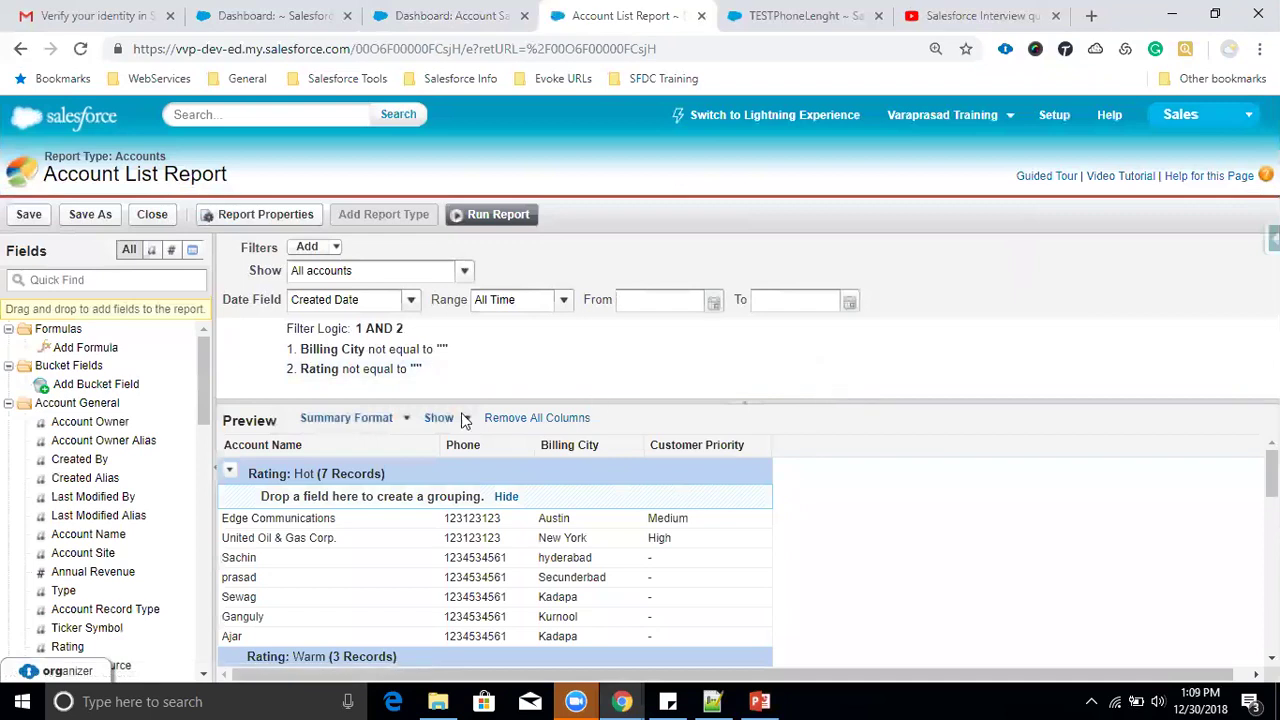
# Change the Account List Report's format from Summary to Joined and show the available format choices again
pyautogui.click(350, 418)
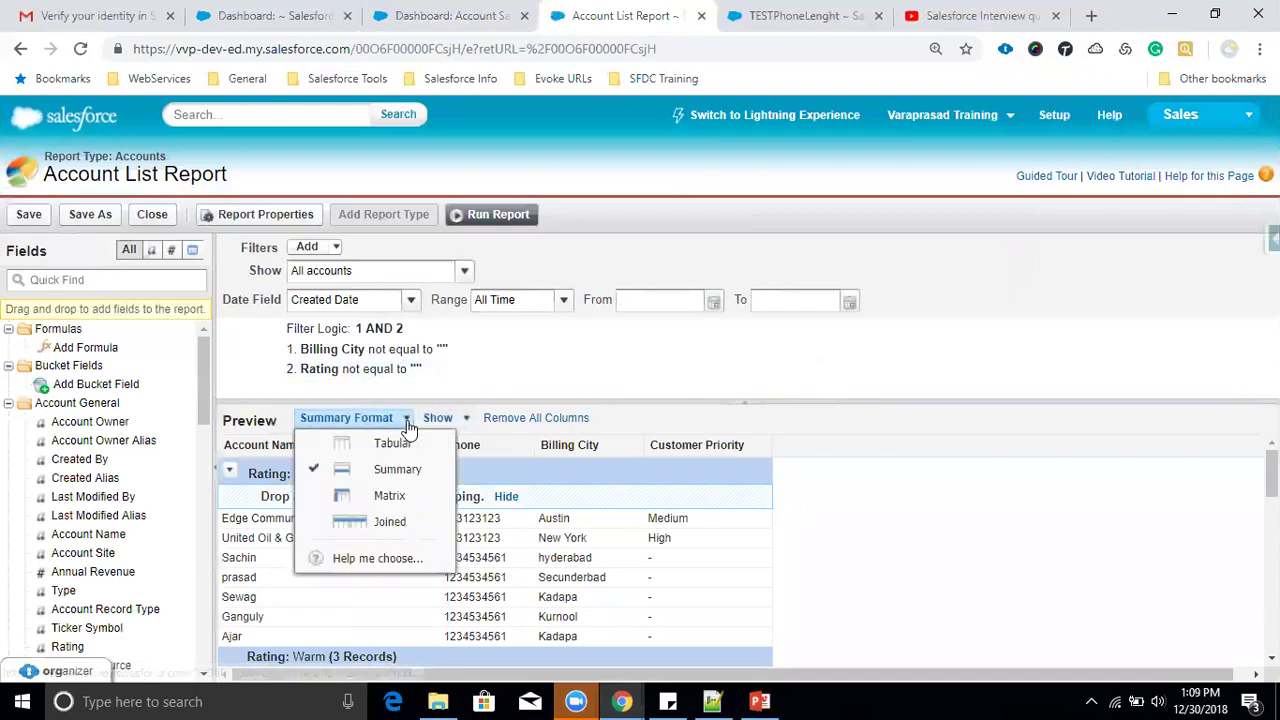
pyautogui.click(389, 522)
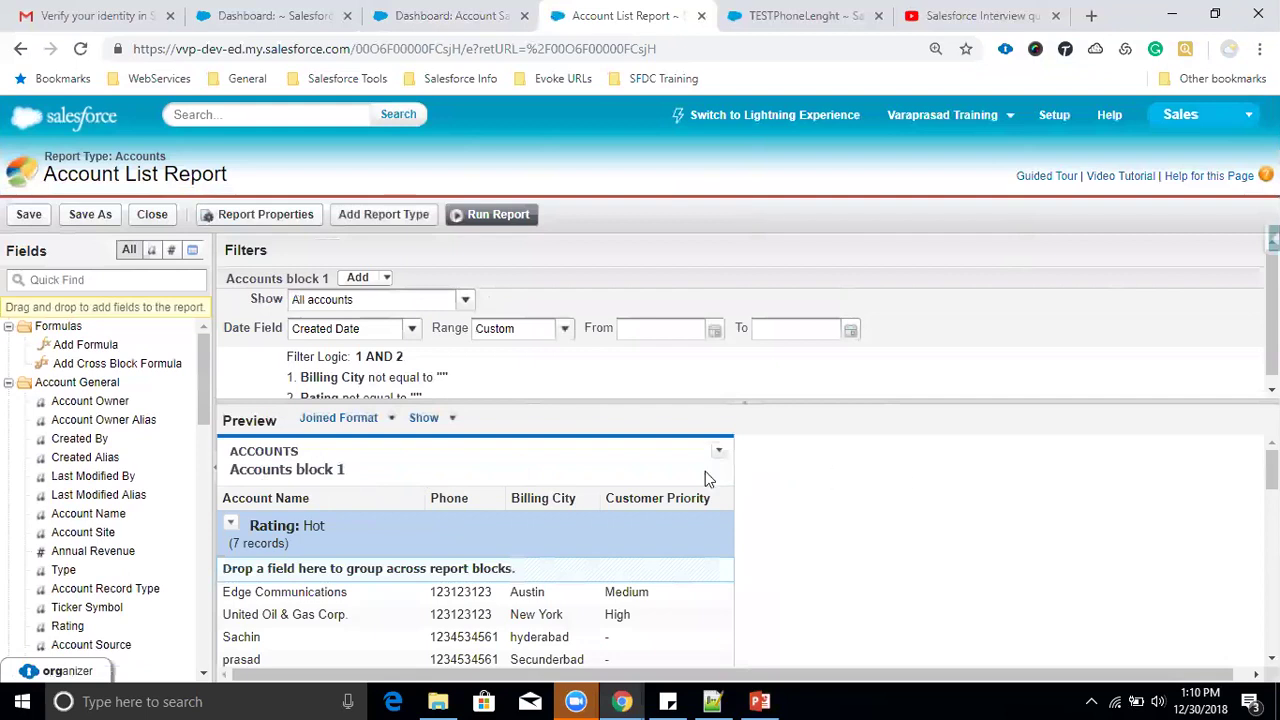
pyautogui.click(390, 418)
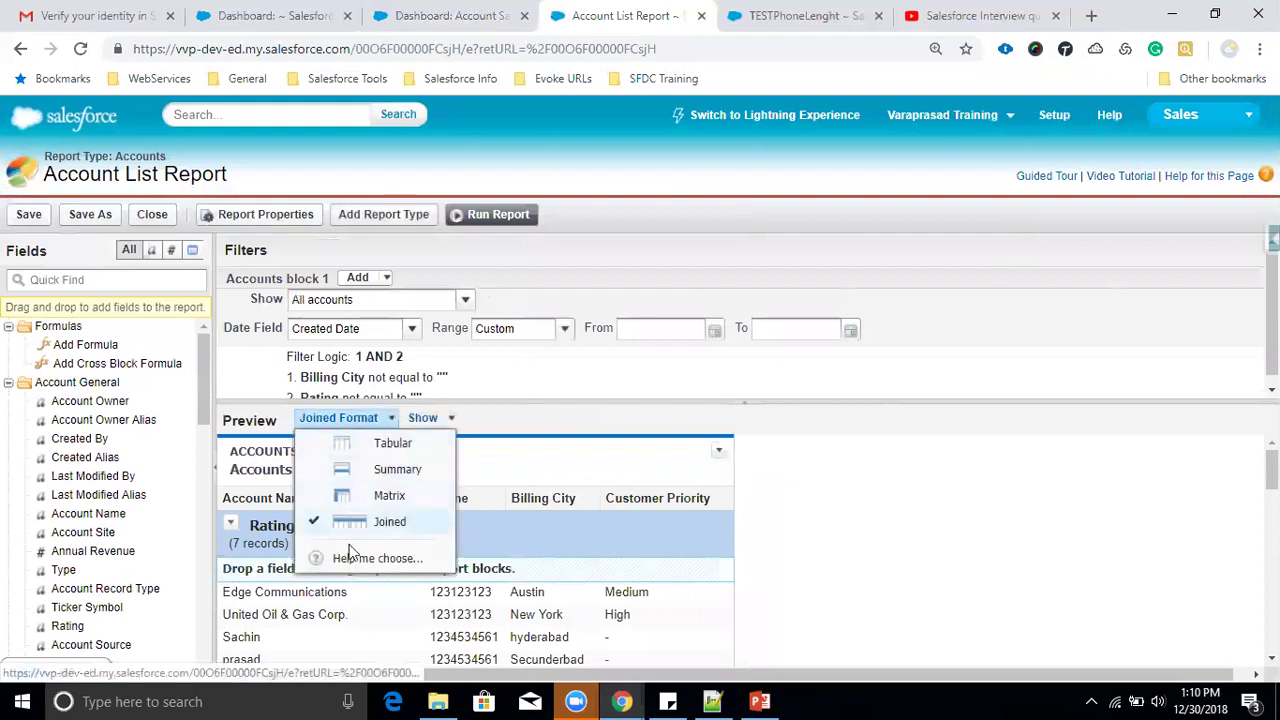
# Glance at the PowerPoint slide, switch to the Lightning window and open Reports from all items in the App Launcher
pyautogui.hotkey('alt', 'Tab')
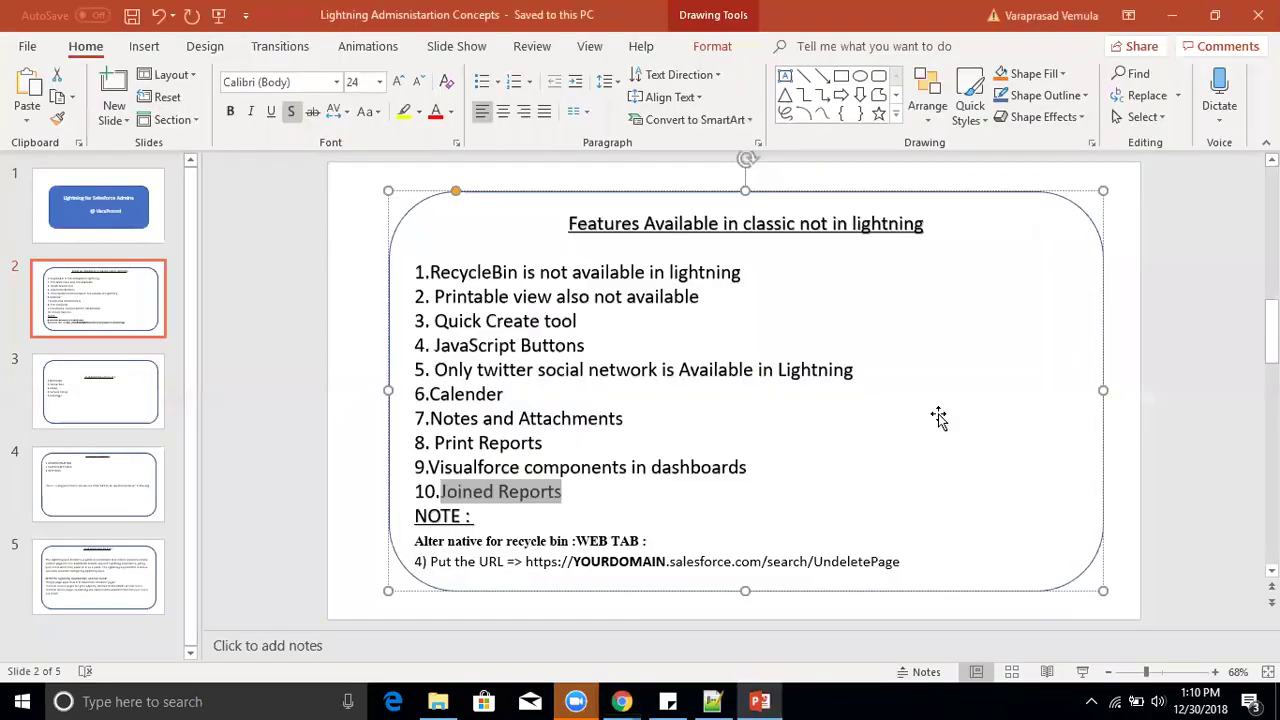
pyautogui.moveTo(621, 701)
pyautogui.click(693, 603)
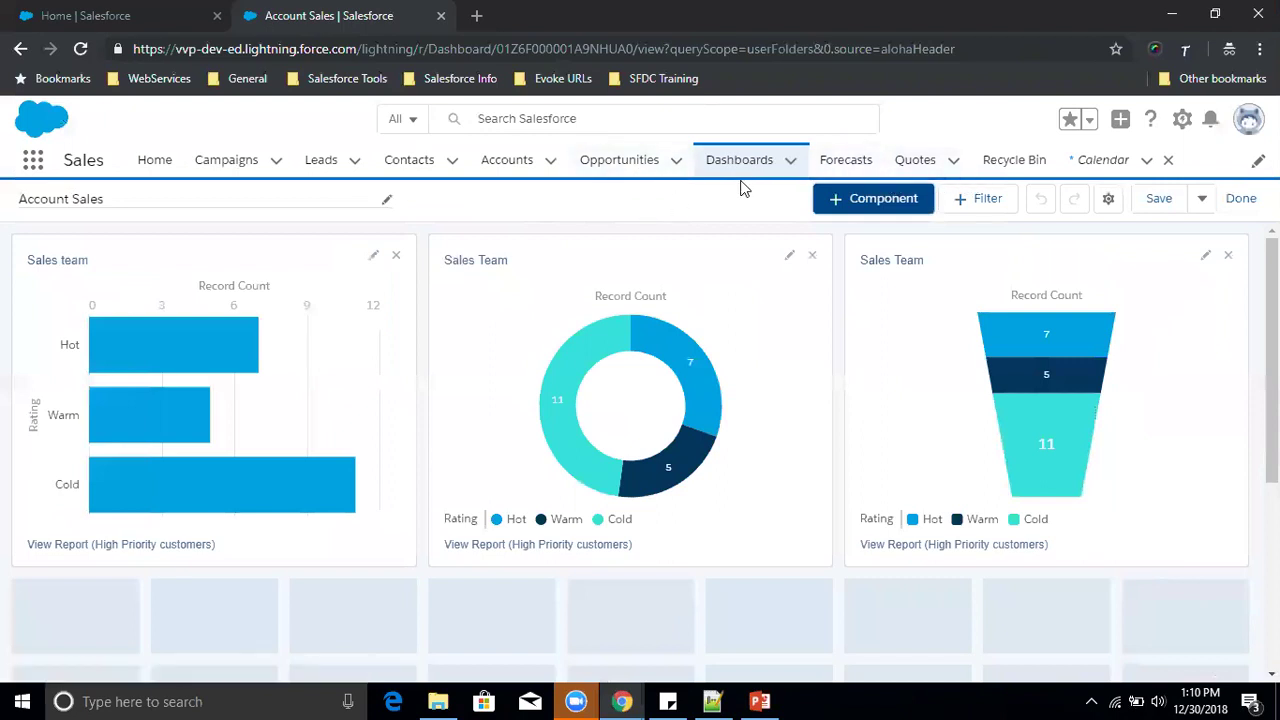
pyautogui.click(33, 160)
pyautogui.scroll(-4, 286, 490)
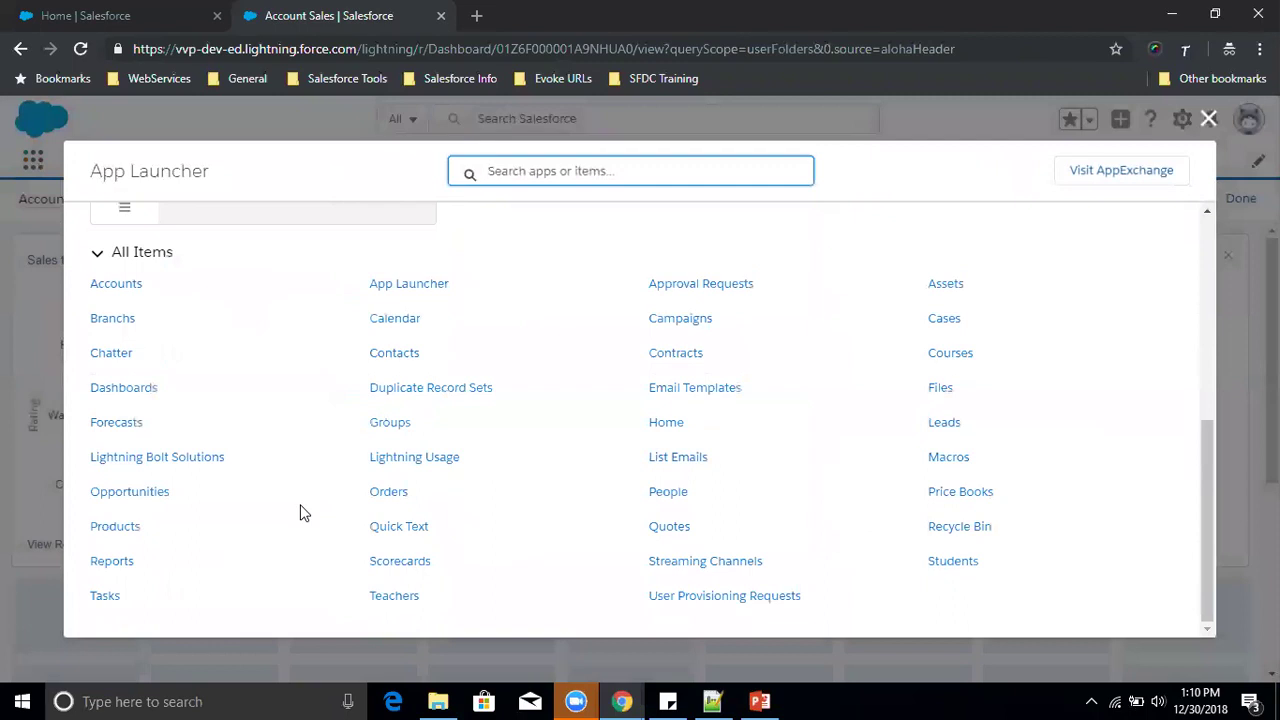
pyautogui.click(125, 568)
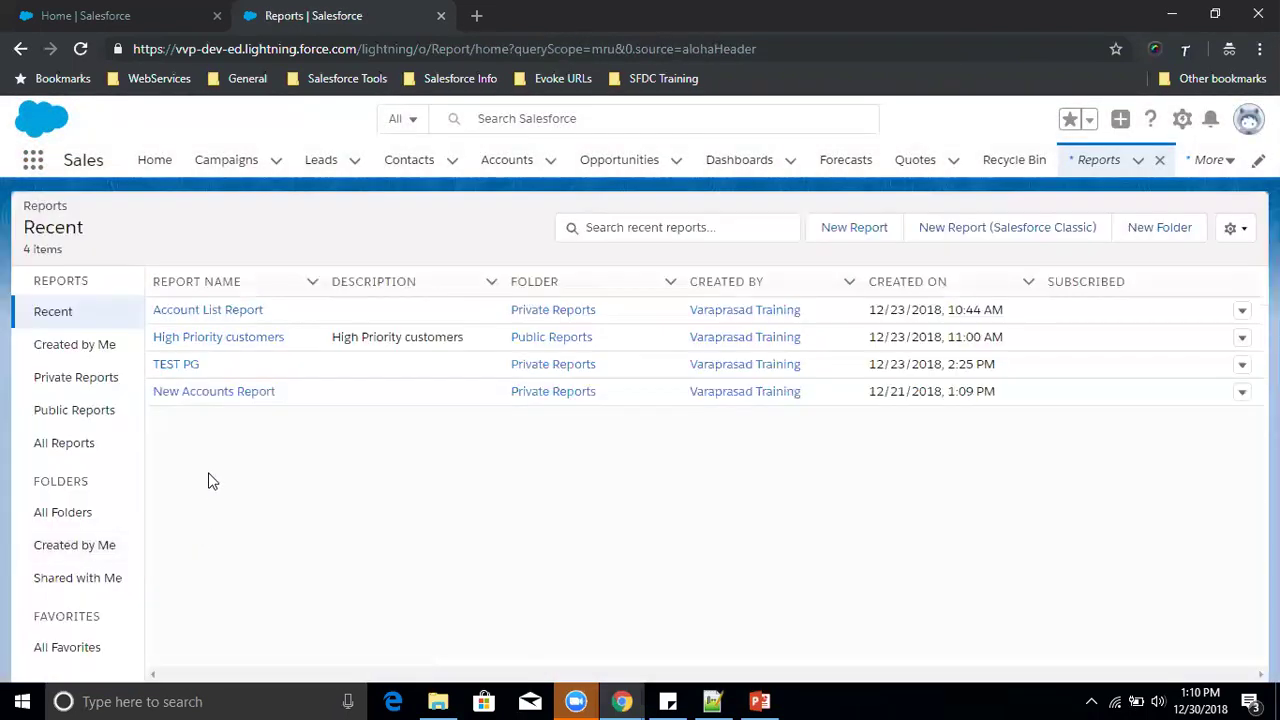
# Open the New Accounts Report for editing in the Lightning report builder and expand its list of fields
pyautogui.click(208, 395)
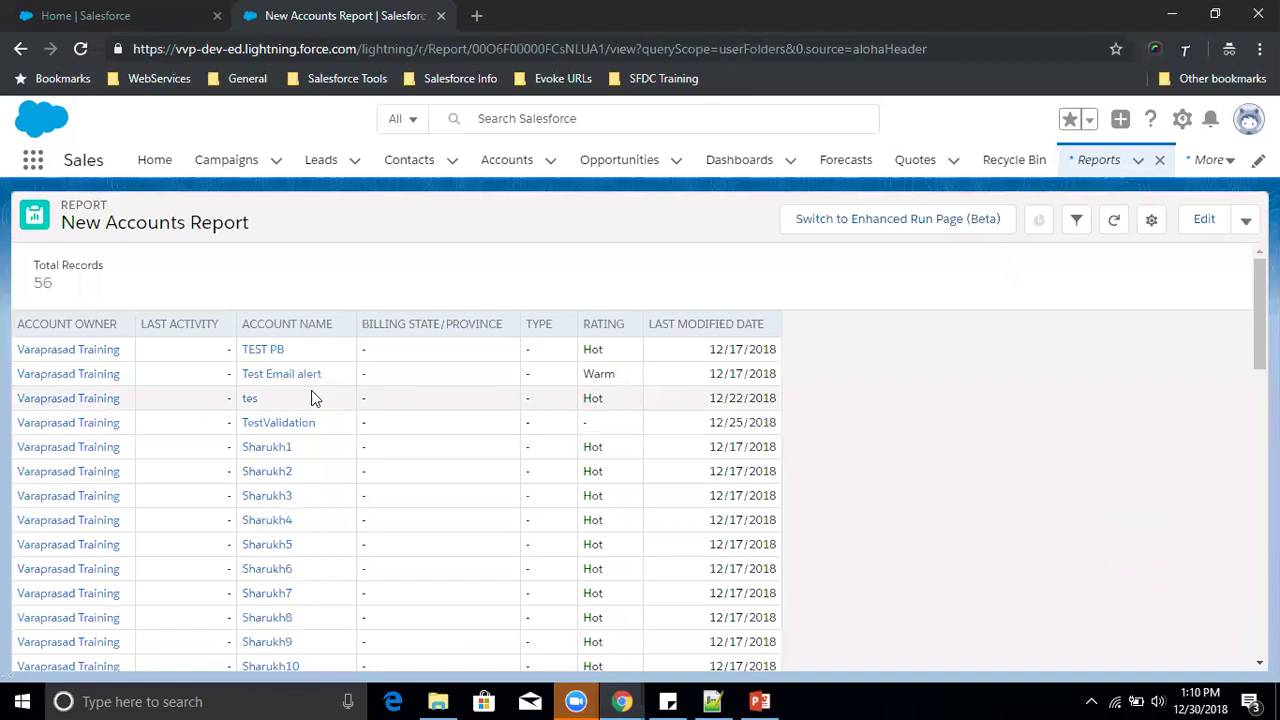
pyautogui.click(1200, 225)
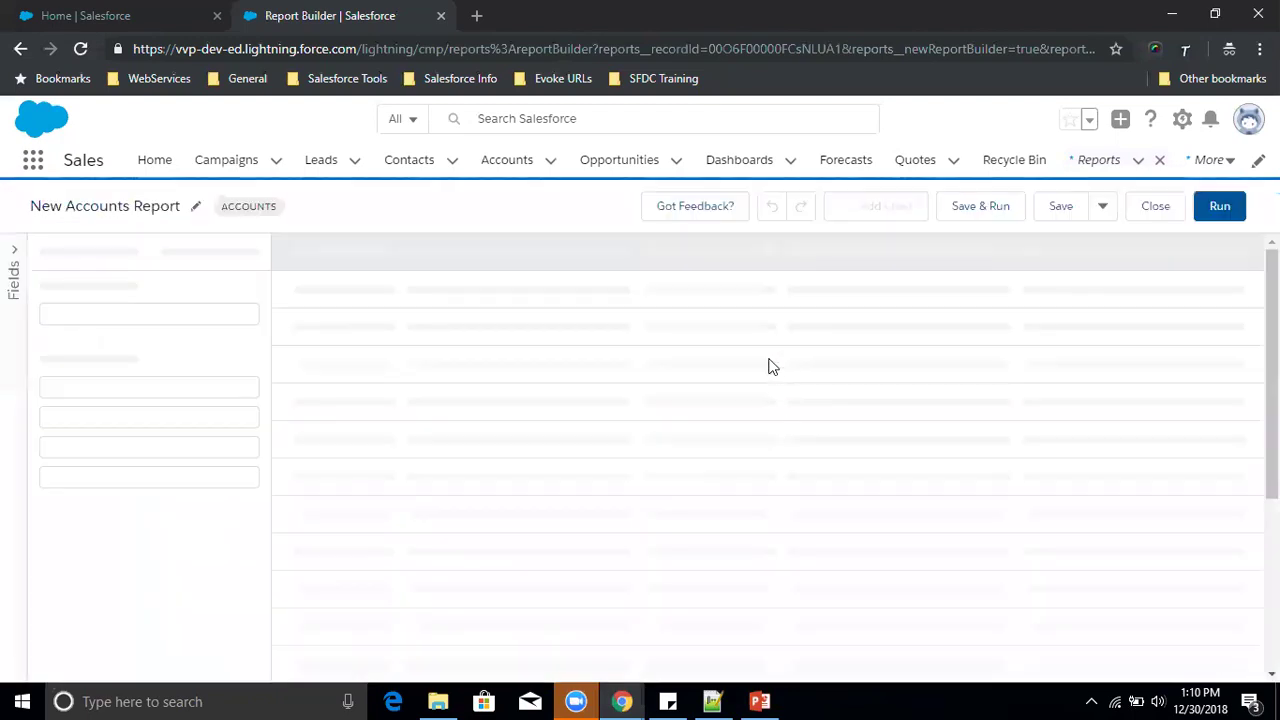
pyautogui.click(15, 276)
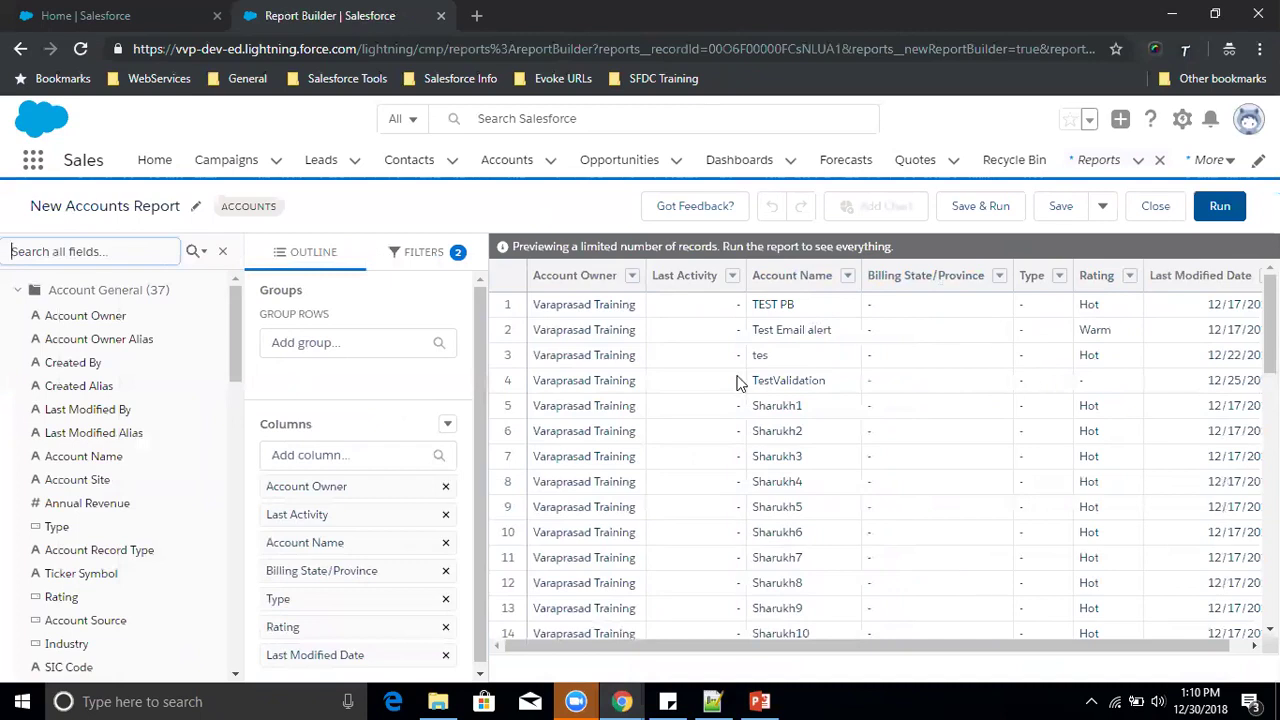
# Examine the report's row grouping fields, outline and filters for a joined format option
pyautogui.click(346, 342)
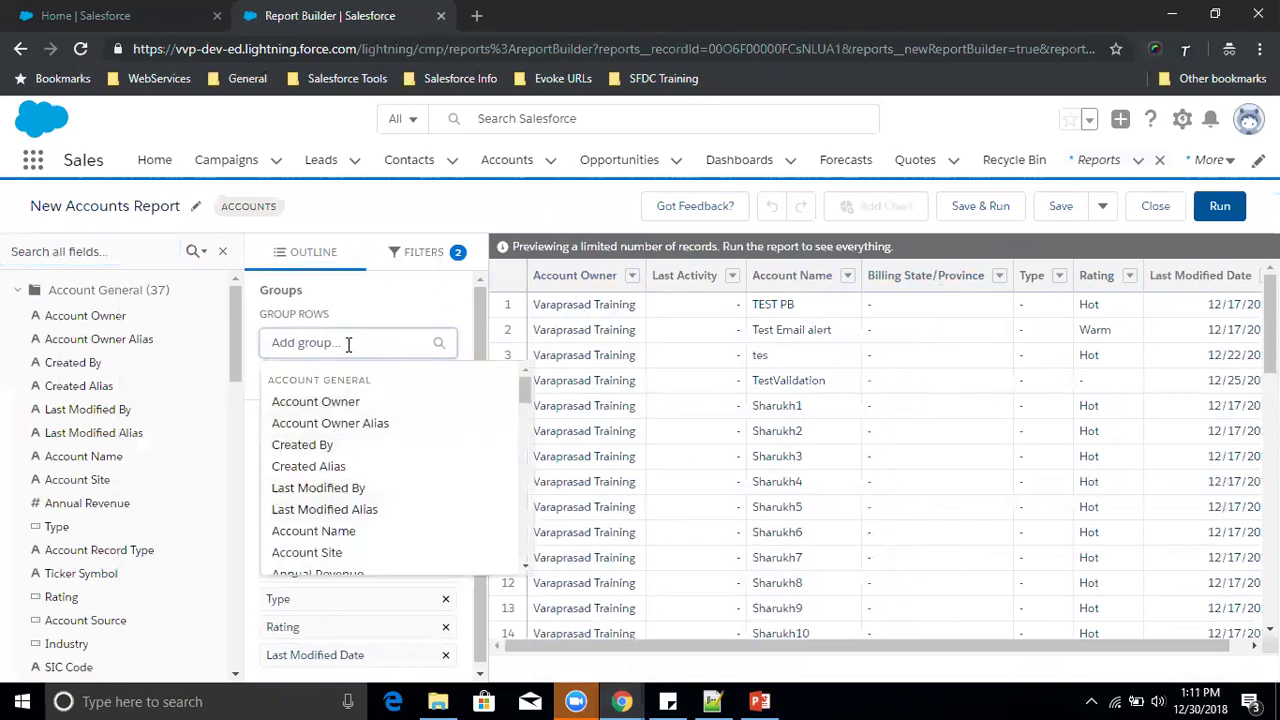
pyautogui.click(313, 258)
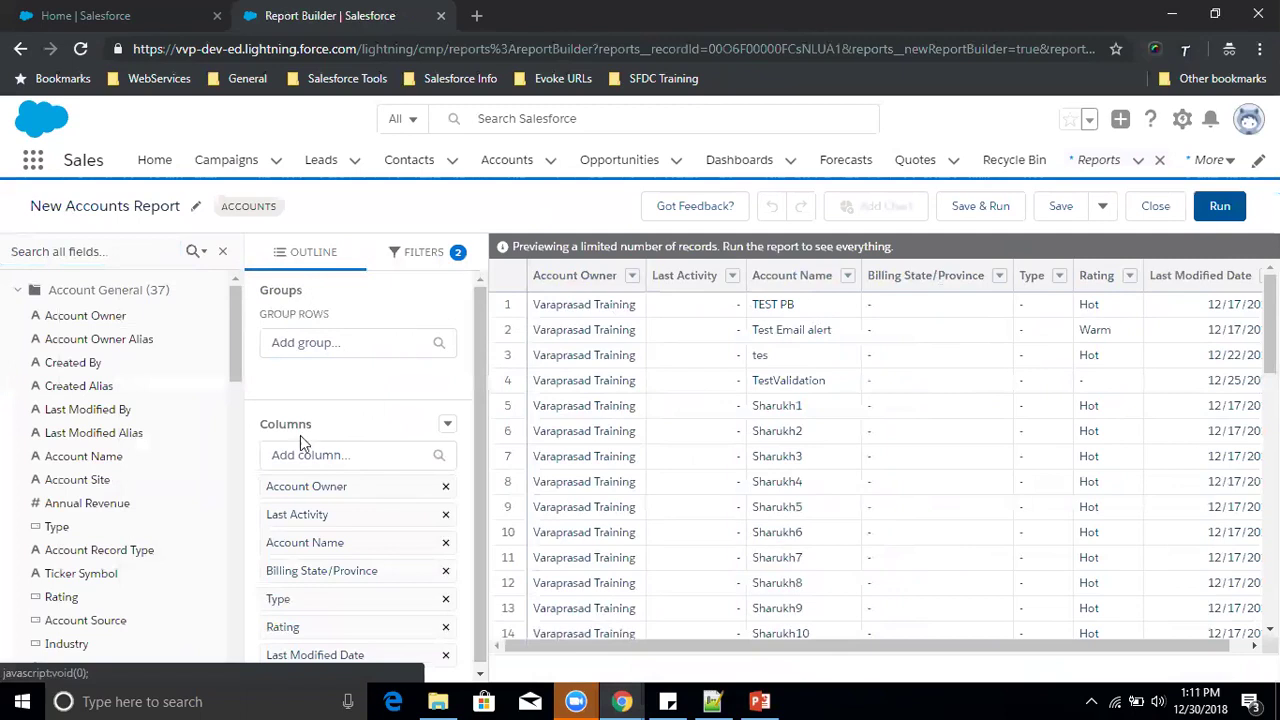
pyautogui.click(421, 254)
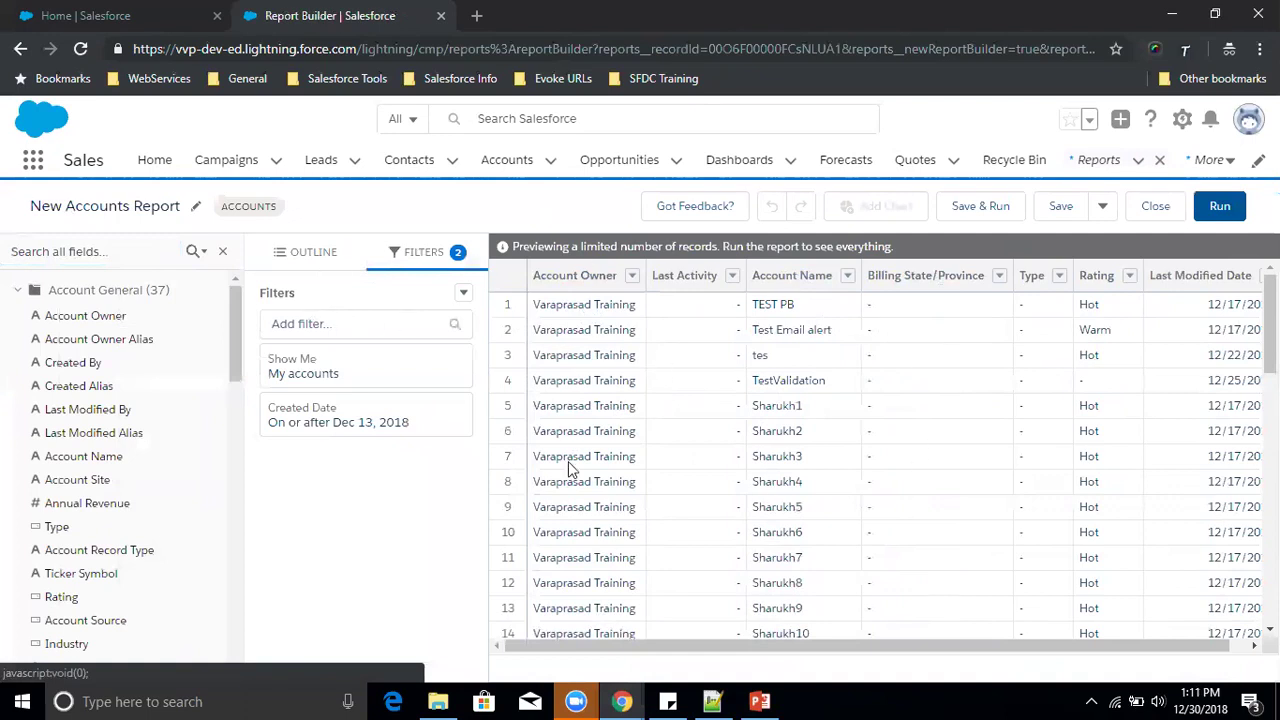
pyautogui.click(313, 252)
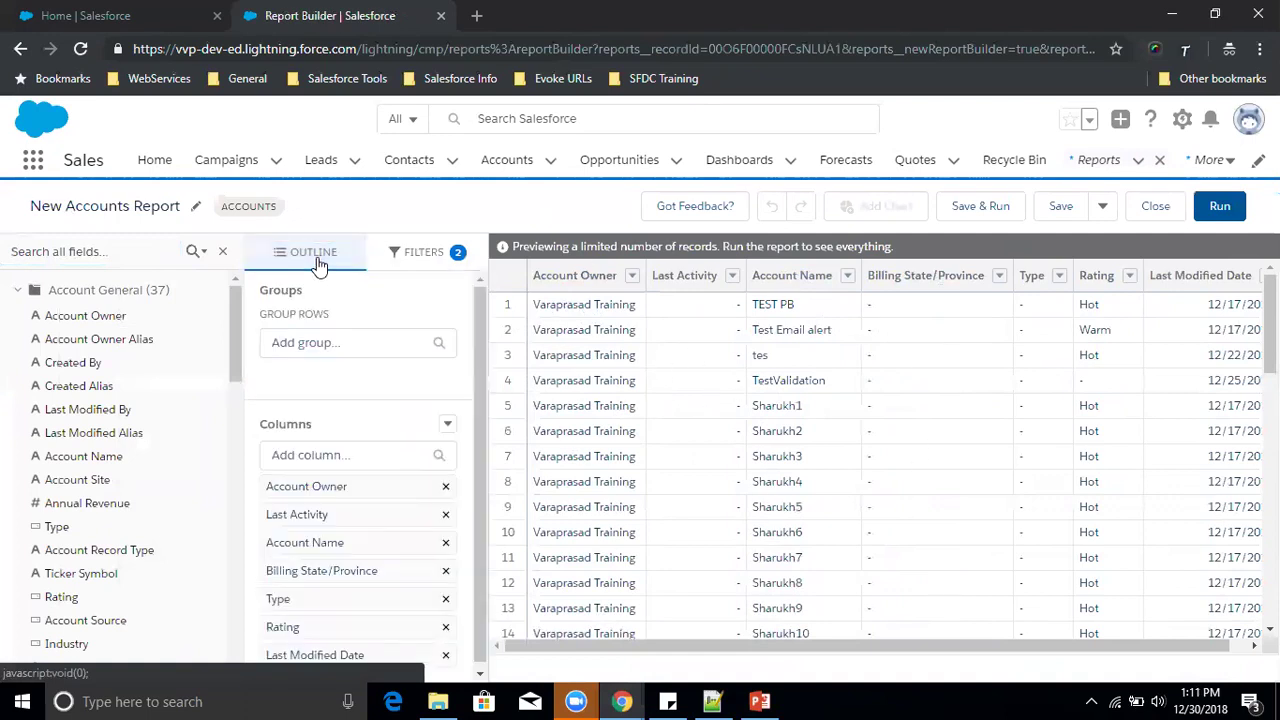
# Switch to PowerPoint, highlight all ten features from RecycleBin to Joined Reports on the slide, and clear the highlight
pyautogui.hotkey('alt', 'Tab')
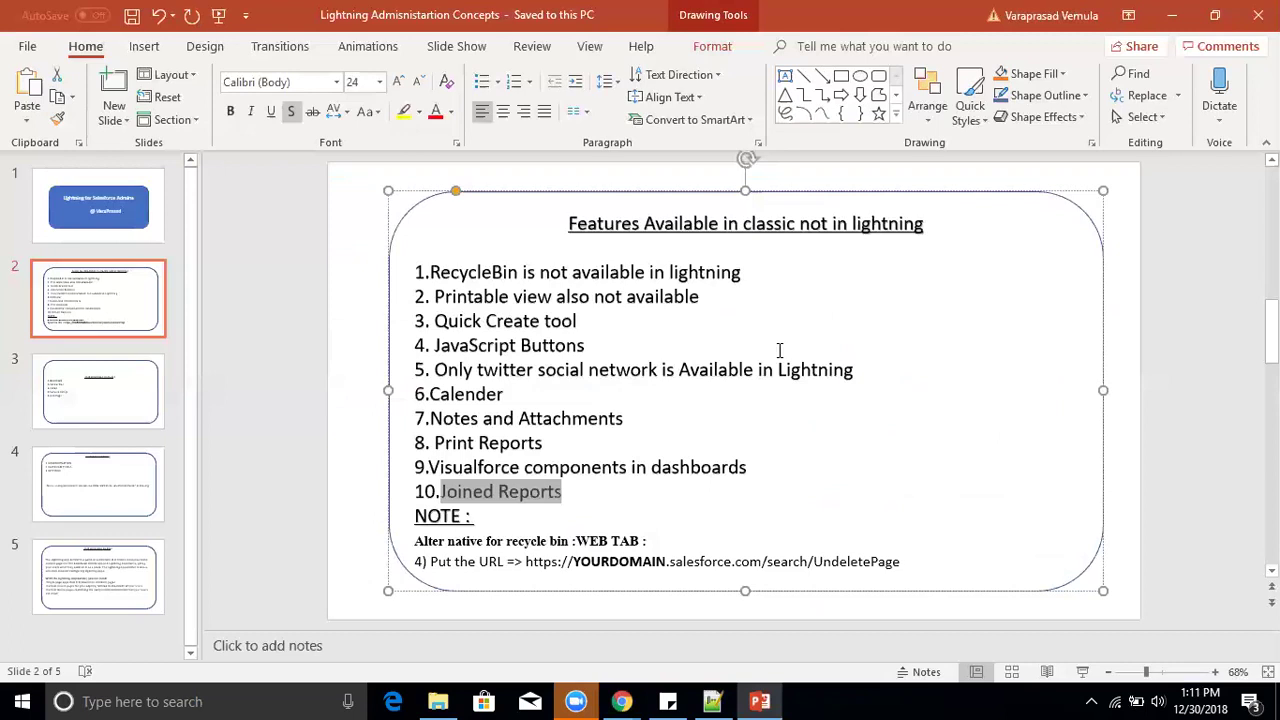
pyautogui.moveTo(586, 489); pyautogui.dragTo(412, 268)
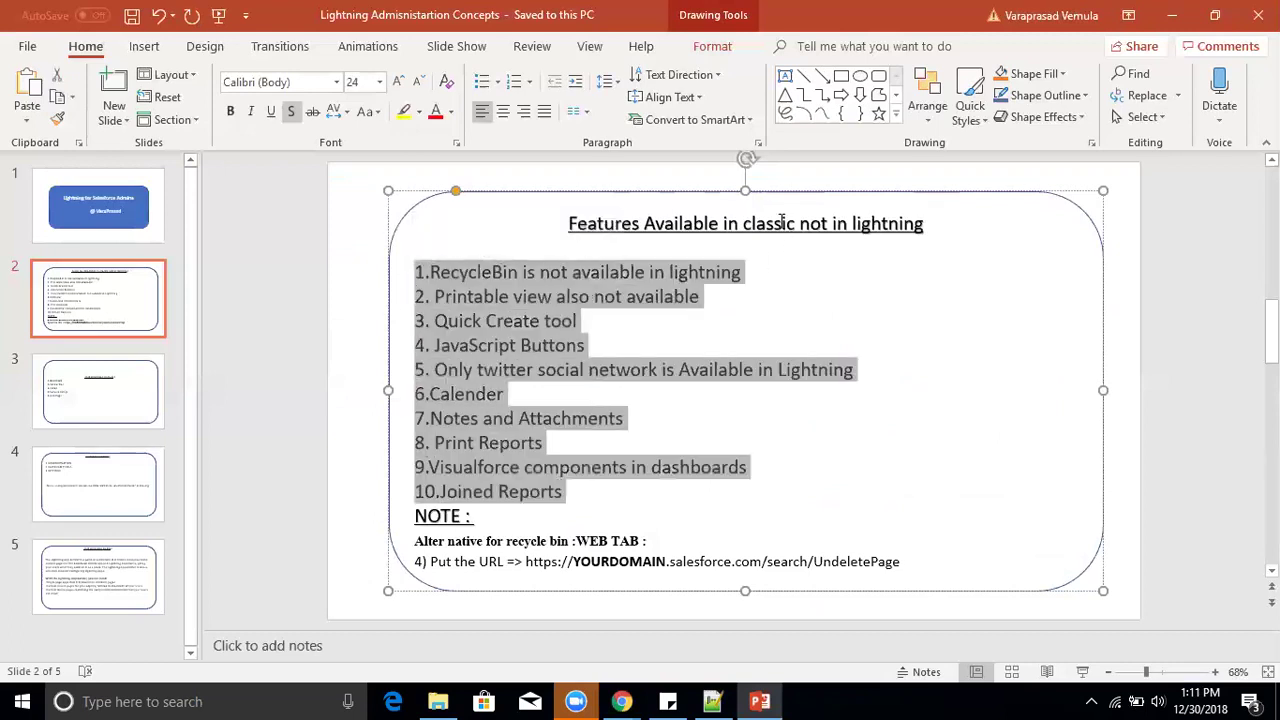
pyautogui.click(575, 485)
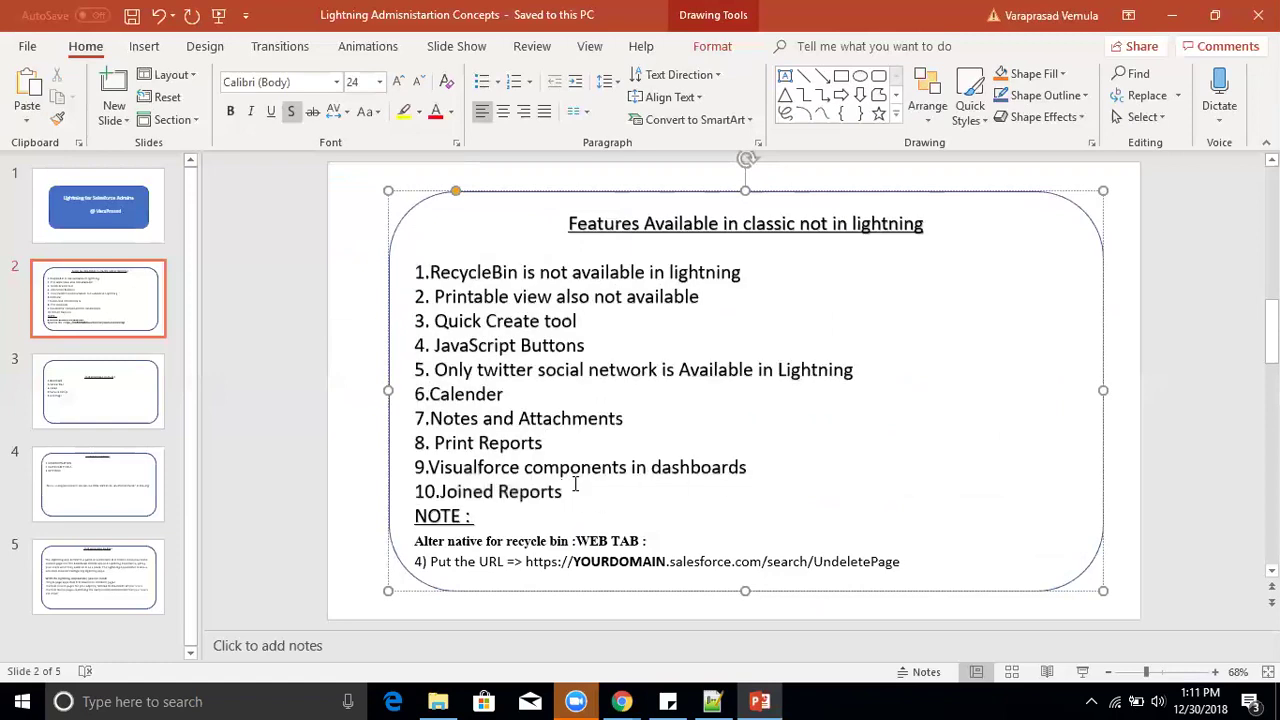